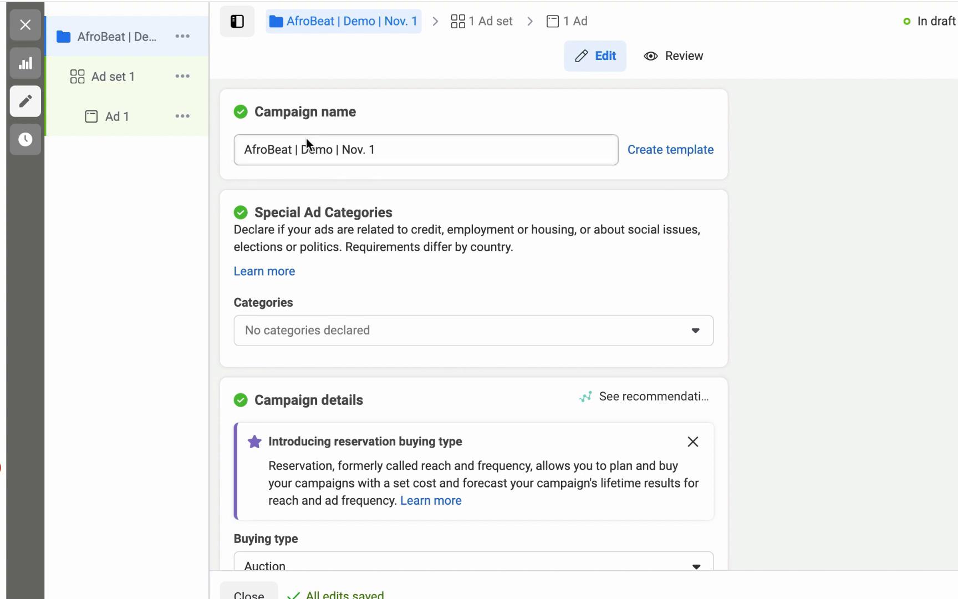
Review the campaign's objective, catalog, A/B test and Advantage campaign budget settings.
scroll(343, 221, "down", 10)
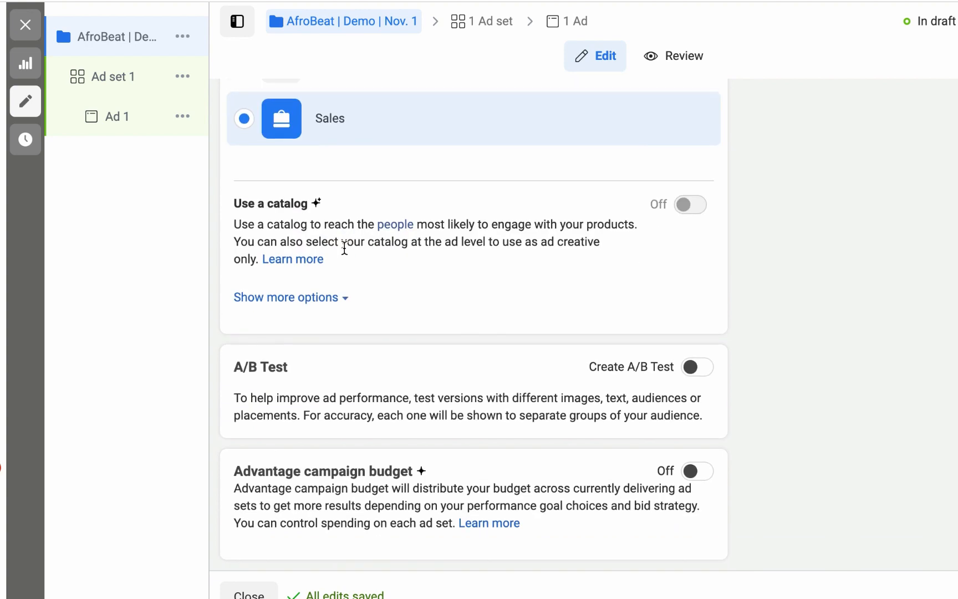
scroll(342, 252, "up", 5)
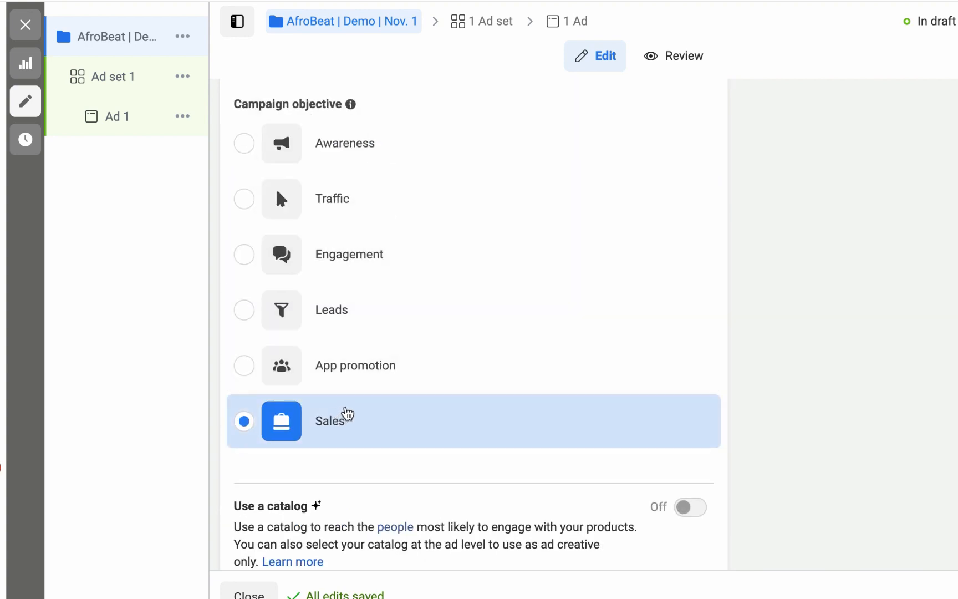
scroll(344, 415, "down", 5)
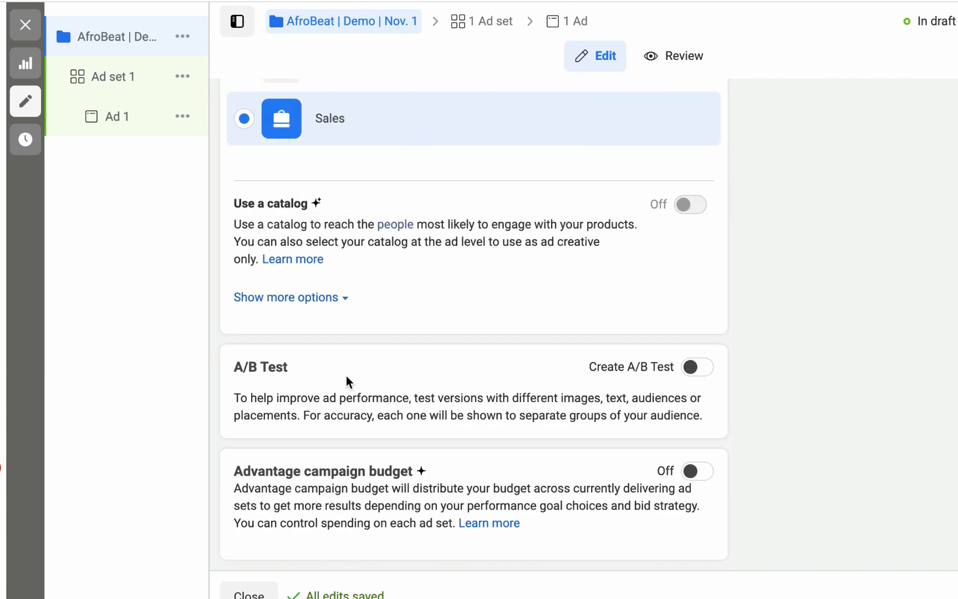
Open Ad set 1 and review its cost per result goal, dynamic creative, budget and schedule settings.
mouse_move(114, 79)
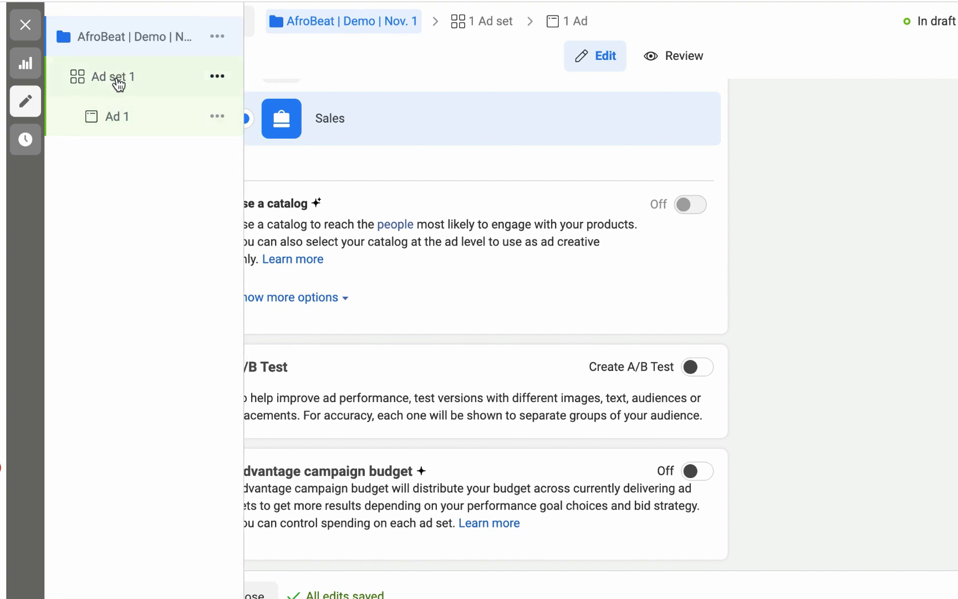
left_click(119, 85)
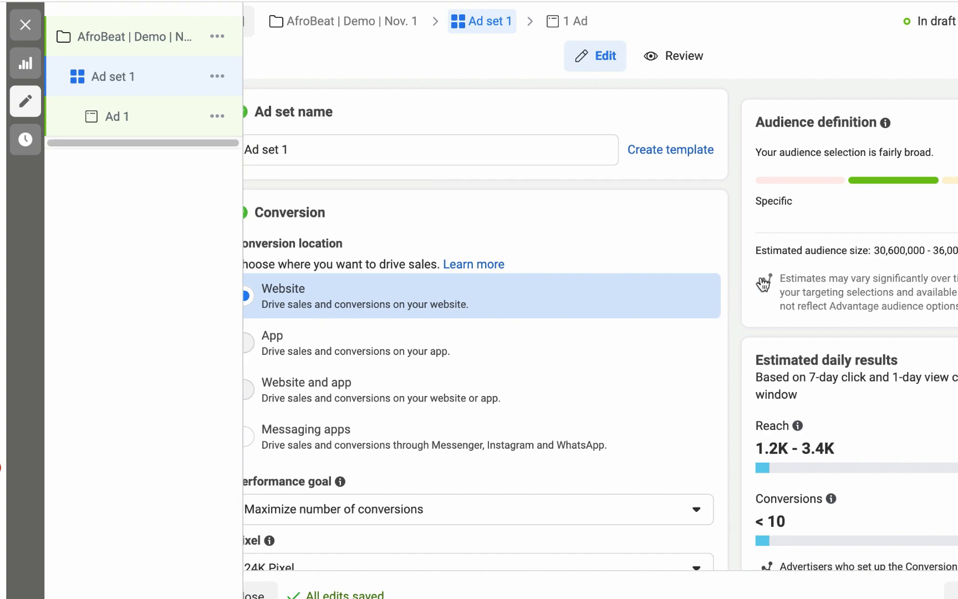
scroll(733, 277, "down", 10)
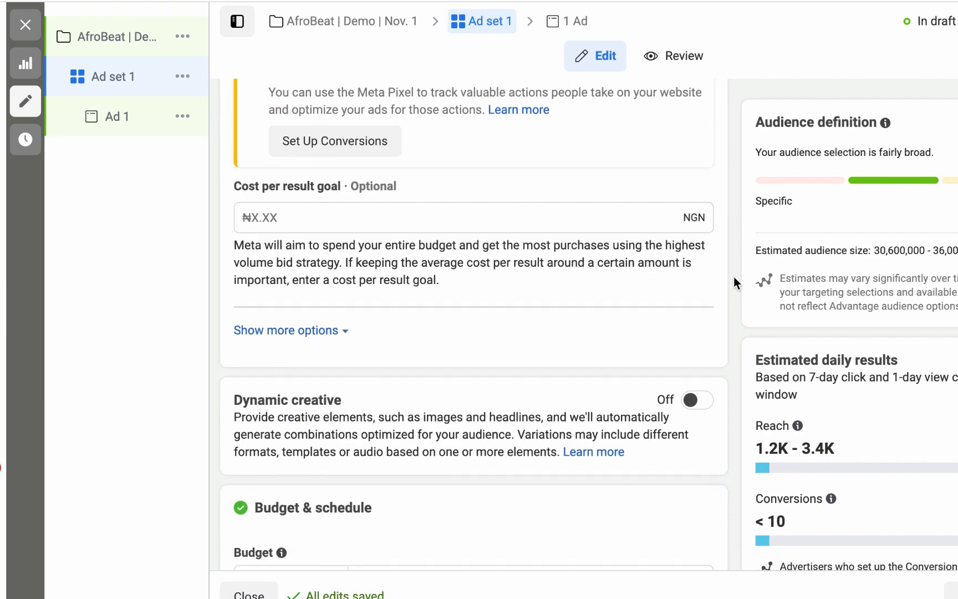
scroll(733, 277, "down", 3)
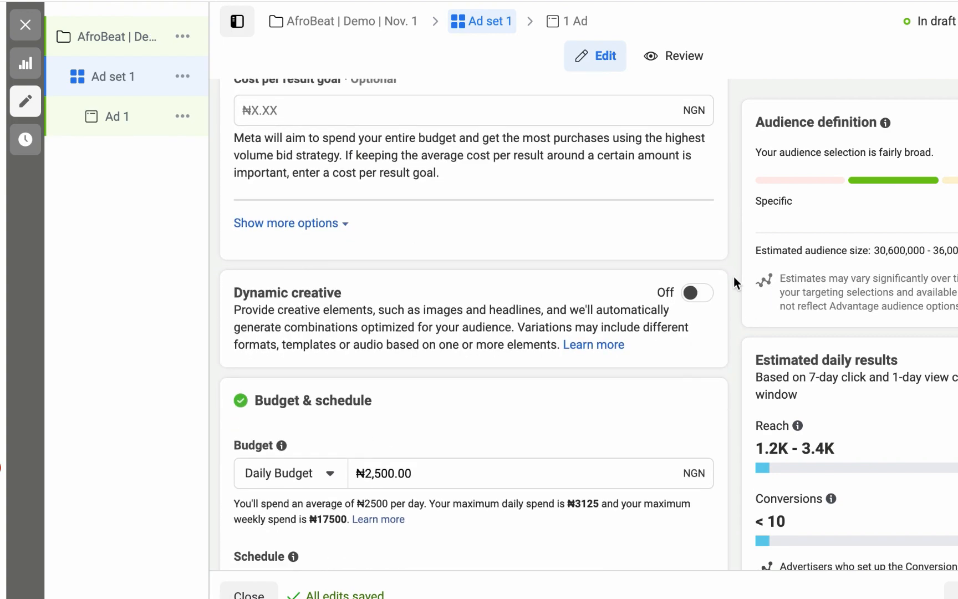
scroll(733, 277, "down", 3)
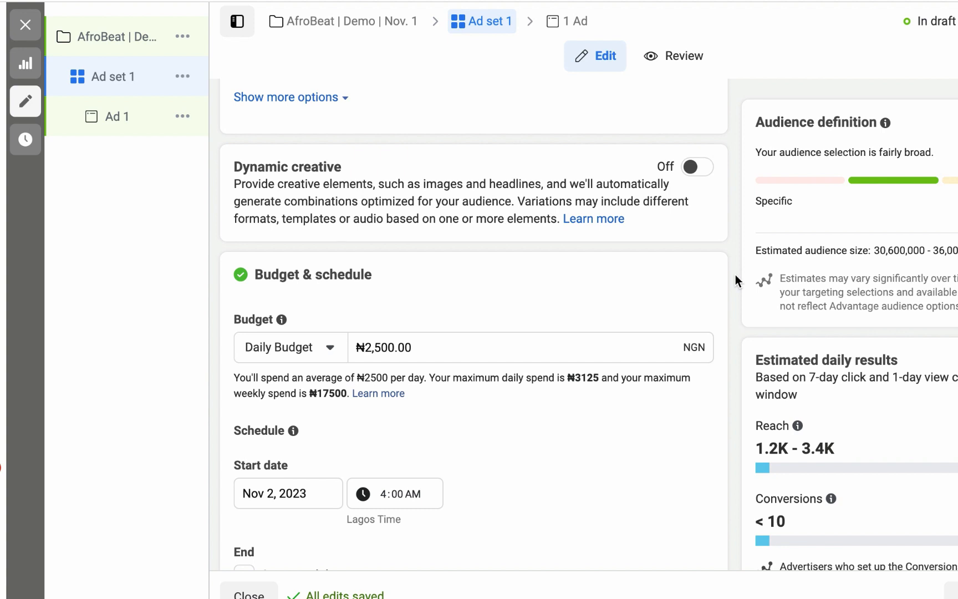
scroll(735, 274, "down", 4)
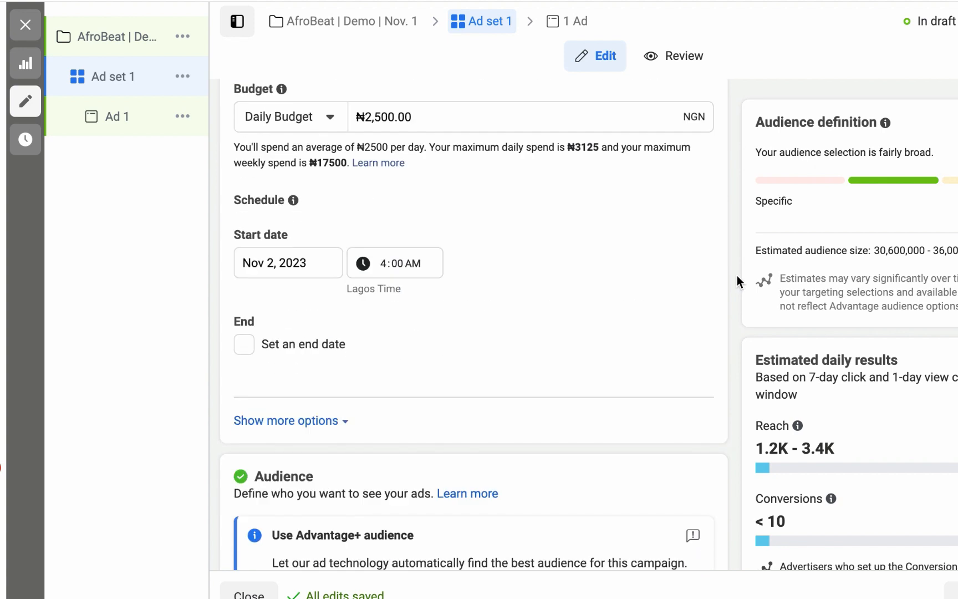
scroll(736, 276, "down", 2)
scroll(736, 276, "down", 2)
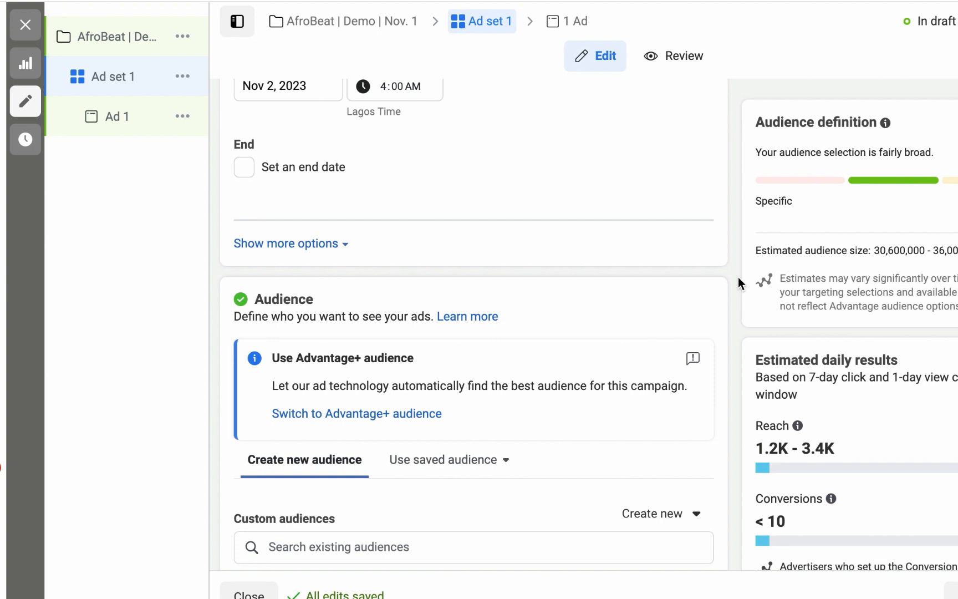
Examine the audience settings of Ad set 1, including location, age, gender, detailed targeting and languages.
scroll(736, 277, "down", 1)
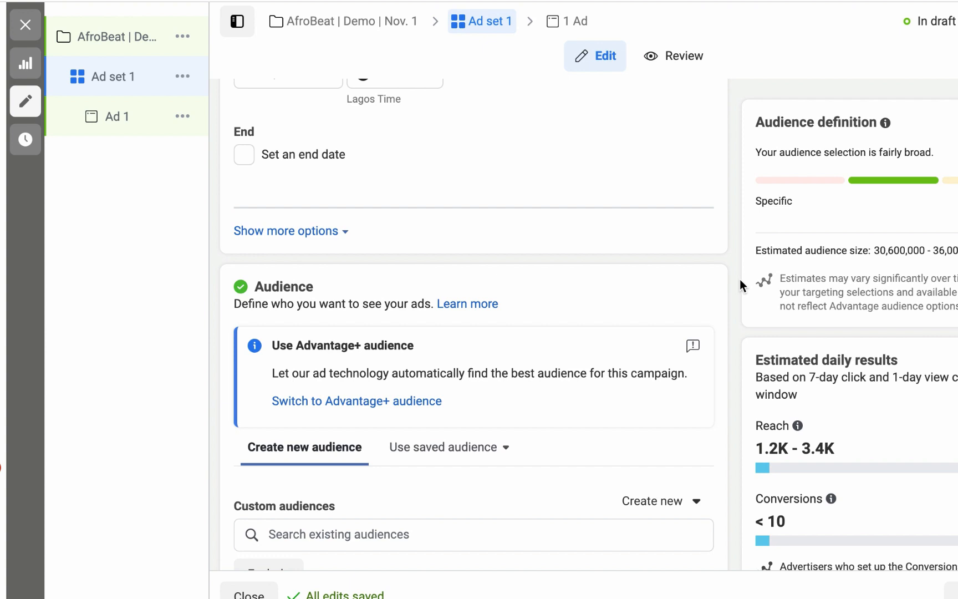
scroll(734, 279, "down", 5)
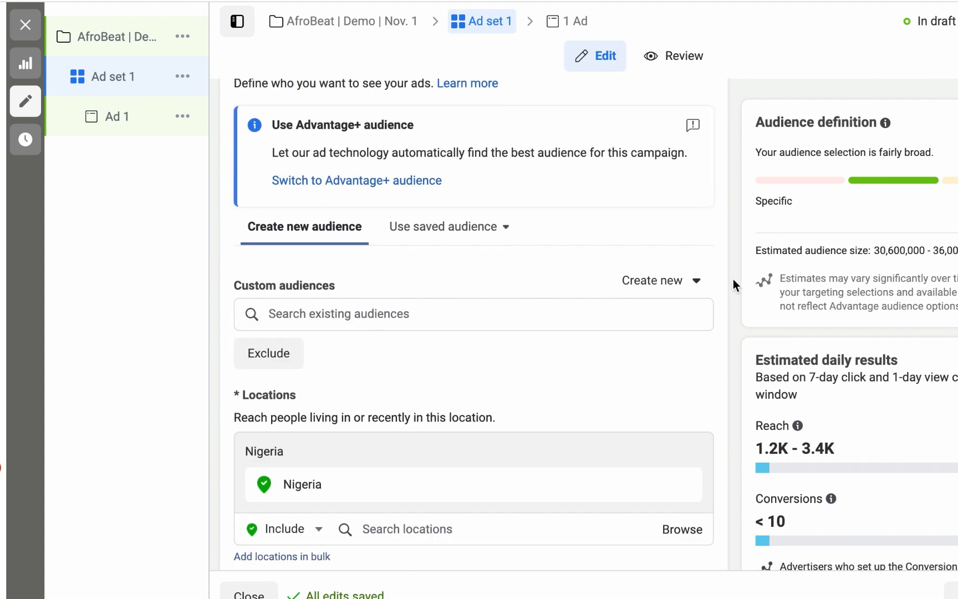
scroll(732, 279, "down", 2)
scroll(733, 280, "down", 3)
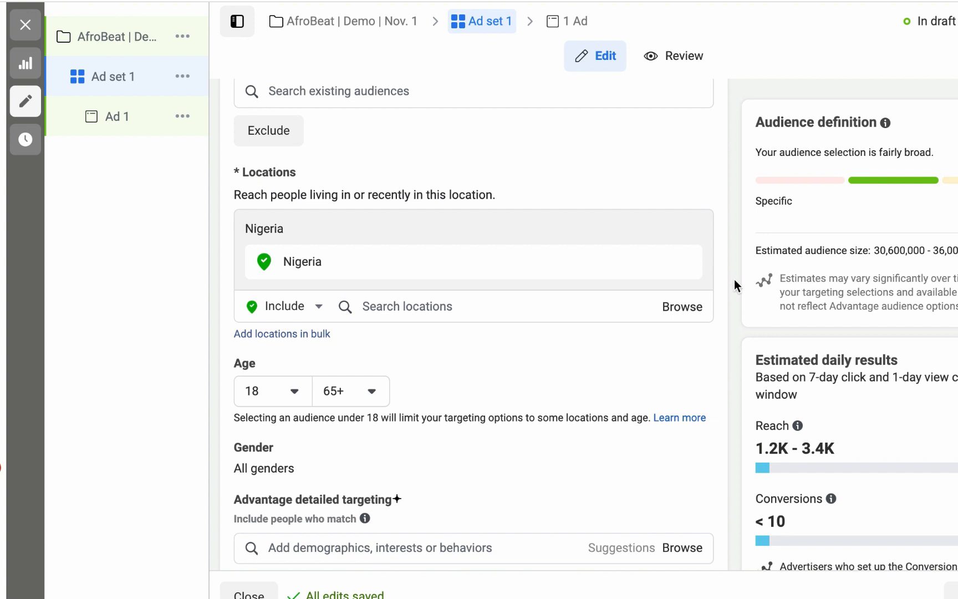
scroll(734, 280, "down", 3)
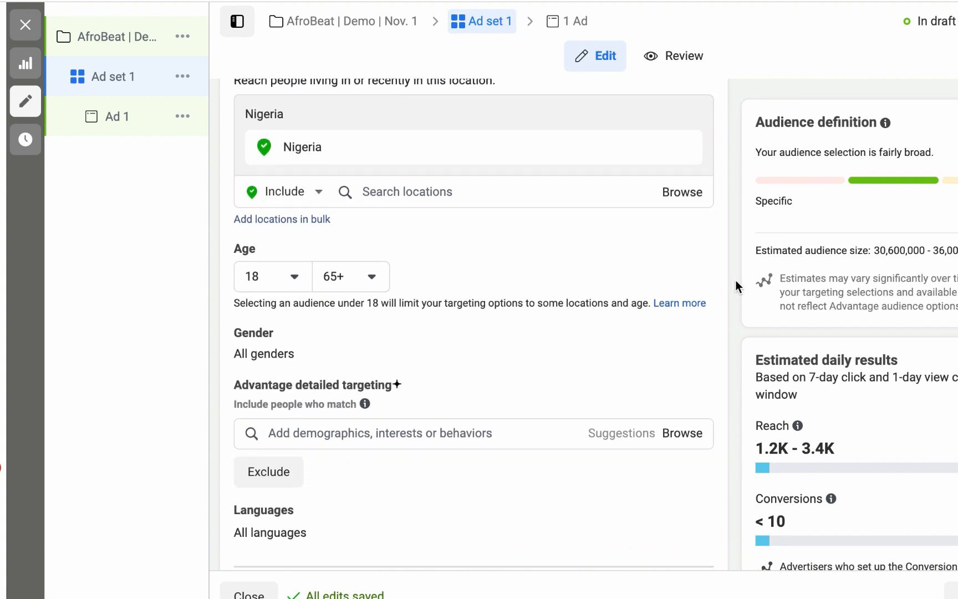
scroll(735, 280, "down", 2)
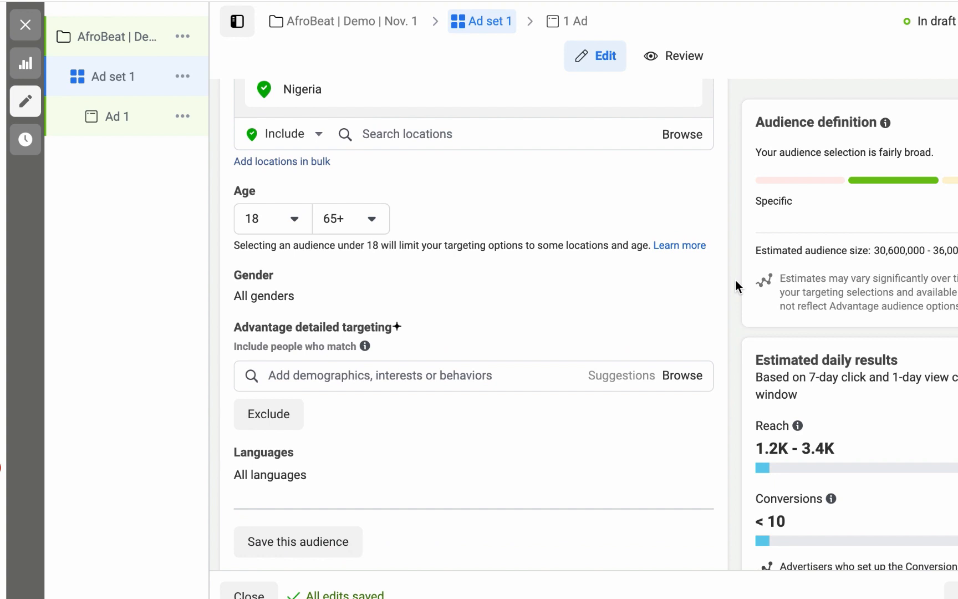
scroll(745, 285, "down", 5)
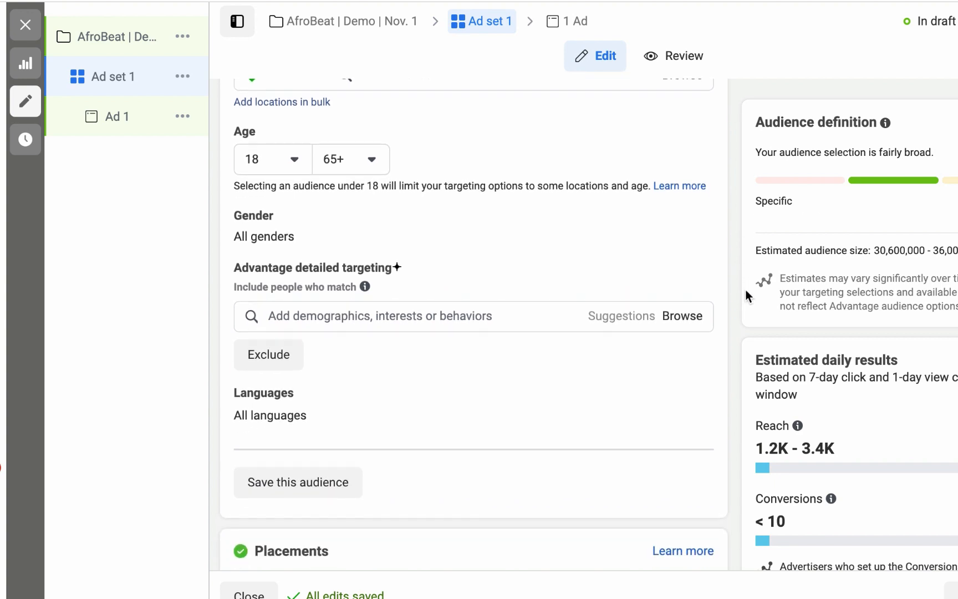
scroll(745, 290, "down", 1)
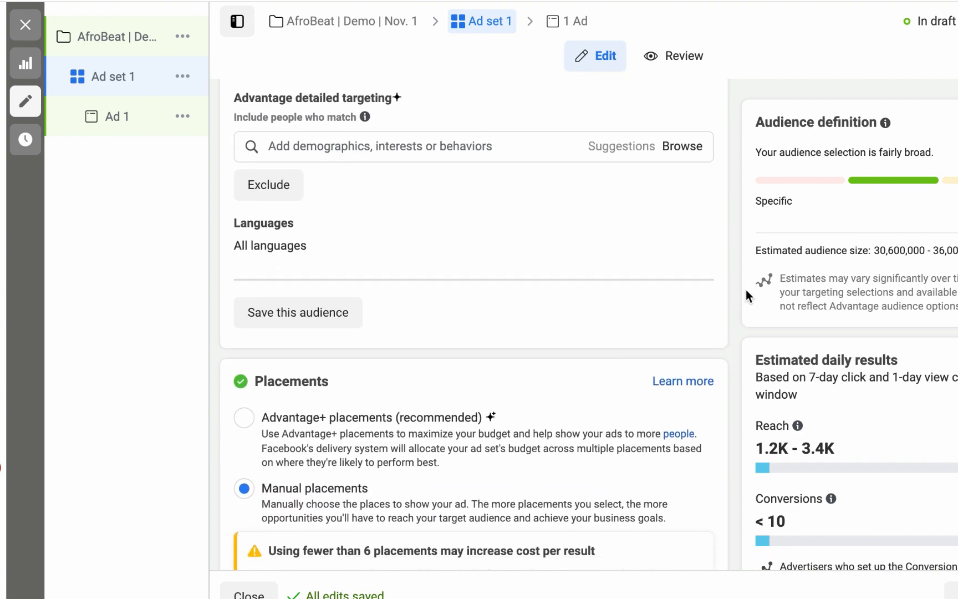
scroll(745, 289, "up", 1)
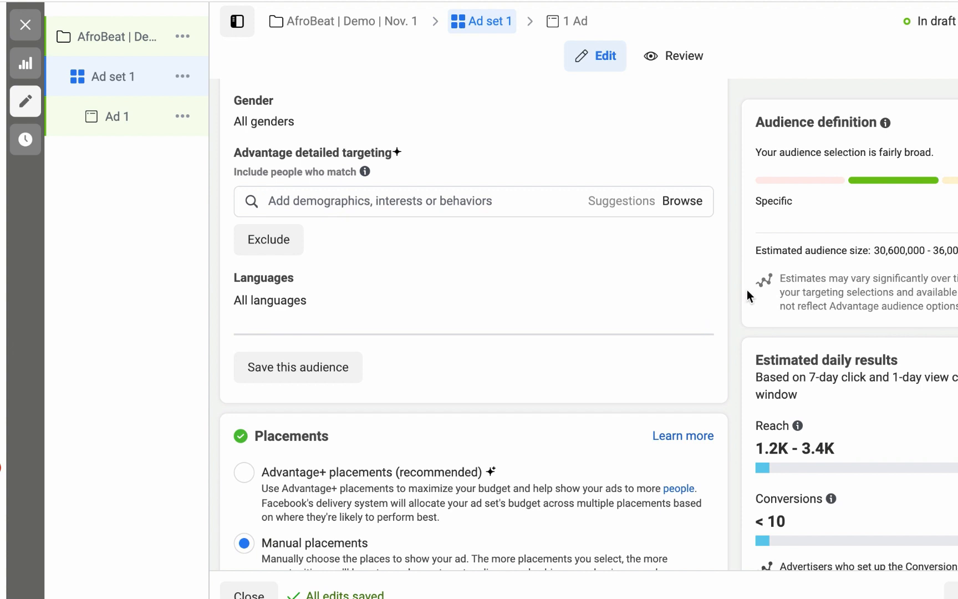
Check the manual placements selected for Ad set 1, from feeds through to apps and sites.
scroll(747, 290, "down", 4)
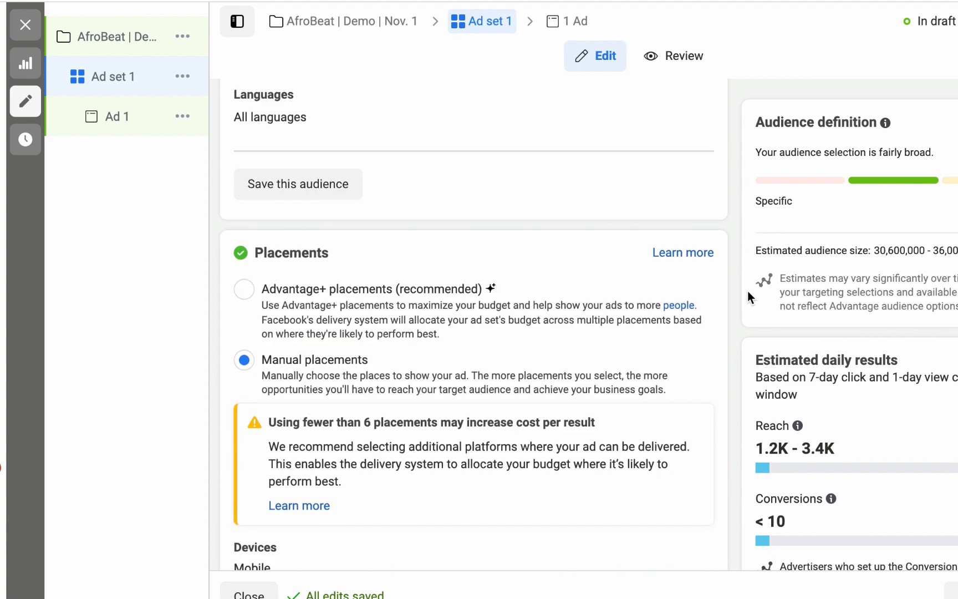
scroll(748, 295, "down", 1)
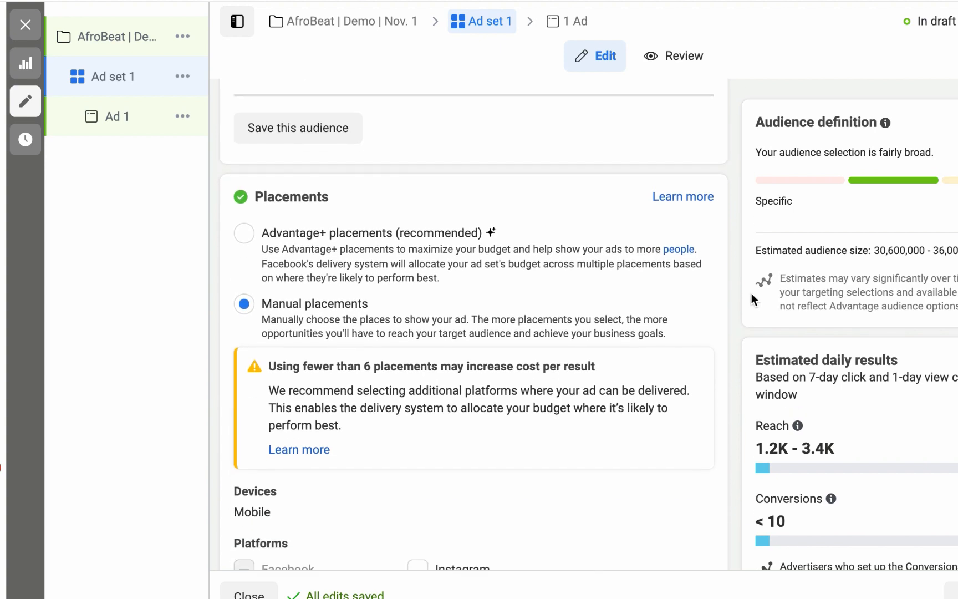
scroll(751, 293, "down", 8)
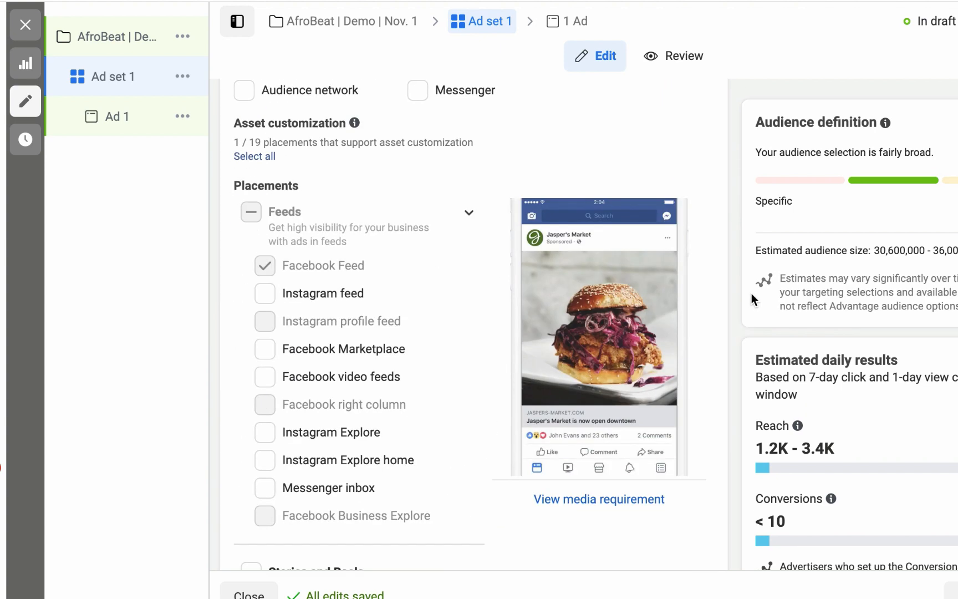
scroll(750, 293, "down", 10)
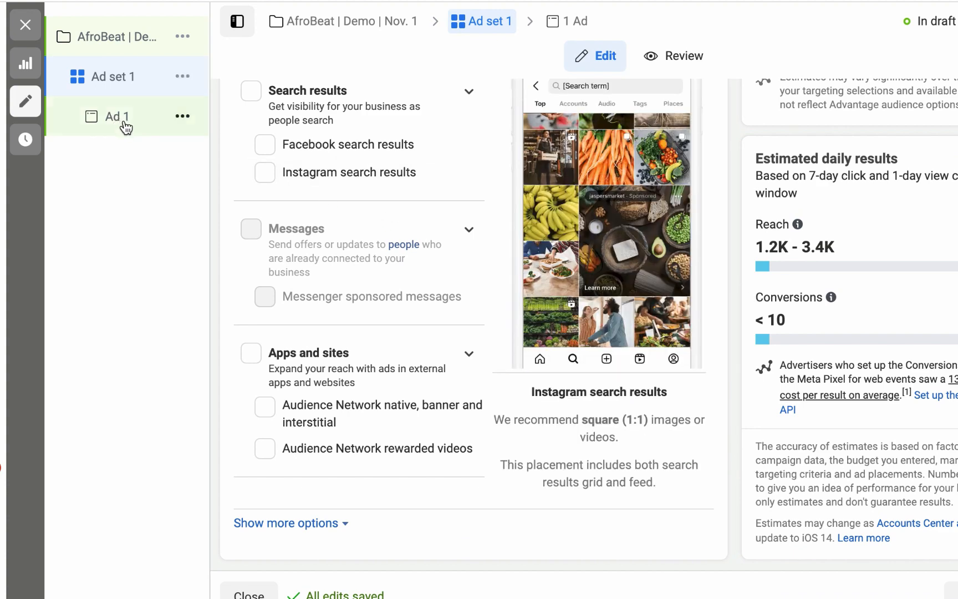
Open Ad 1 and look over its name, partnership, identity settings and preview.
left_click(125, 123)
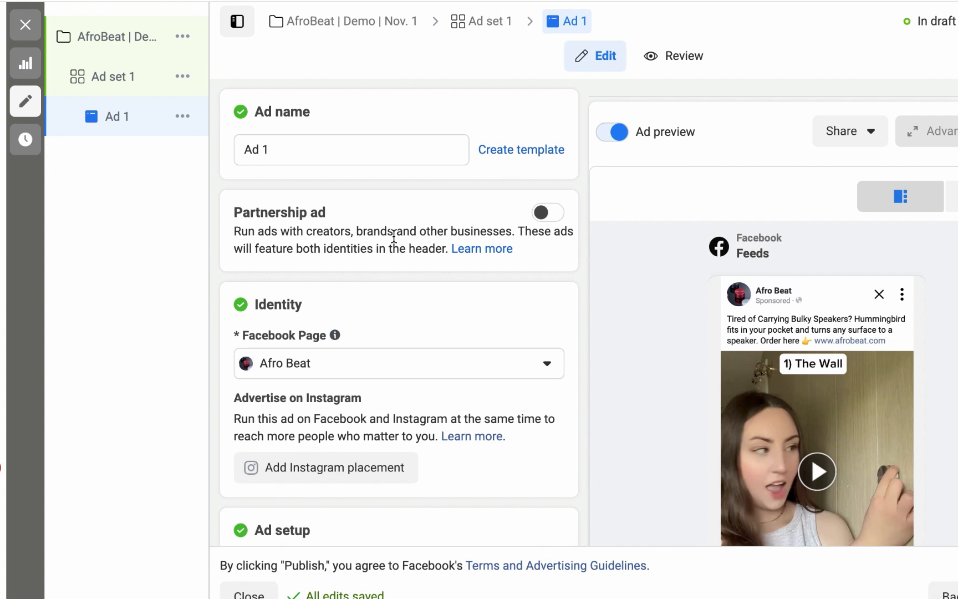
scroll(393, 236, "down", 1)
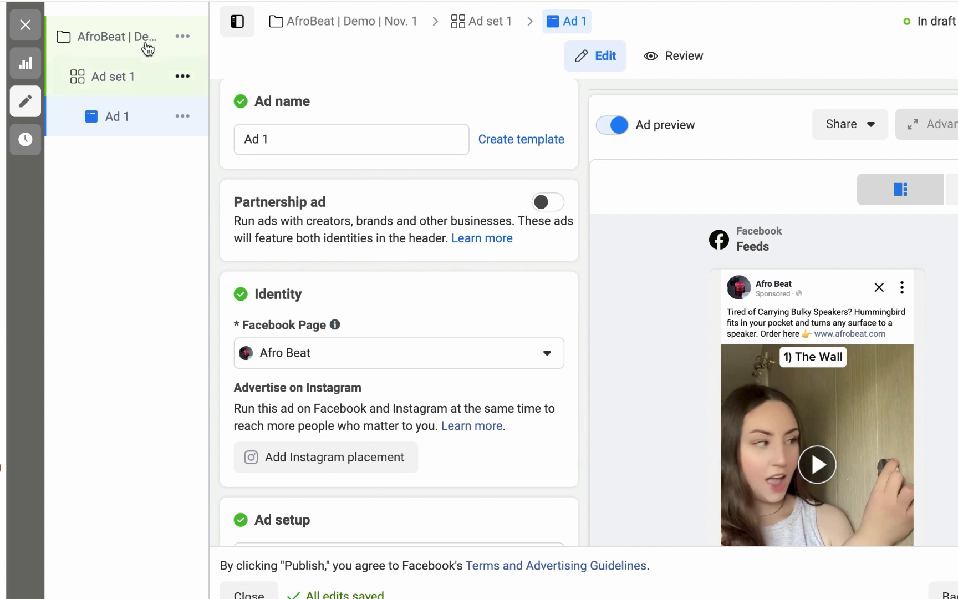
Duplicate Ad set 1 within the original campaign, making 9 copies.
mouse_move(182, 85)
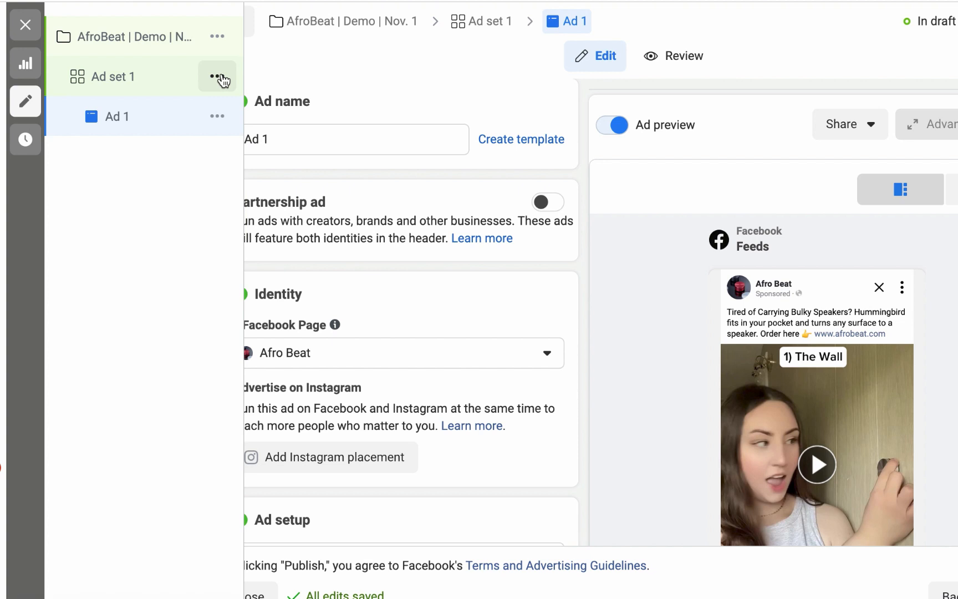
left_click(221, 80)
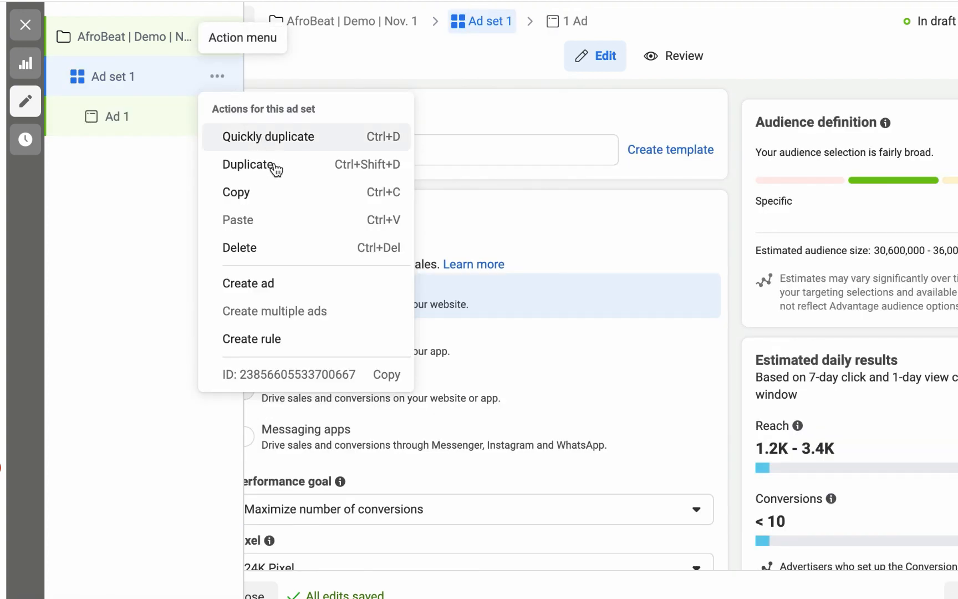
left_click(275, 173)
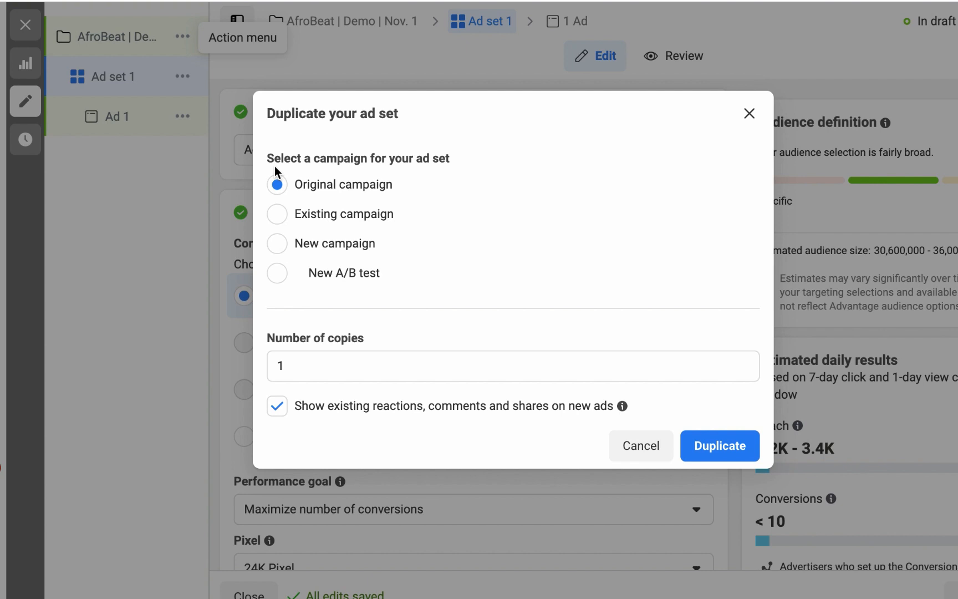
left_click(351, 366)
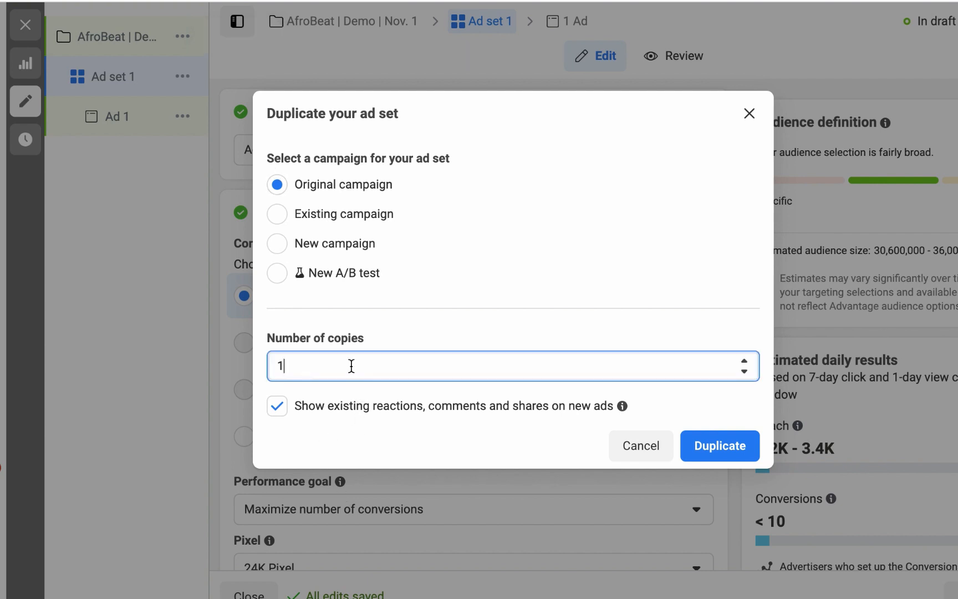
double_click(351, 366)
type("9")
left_click(721, 447)
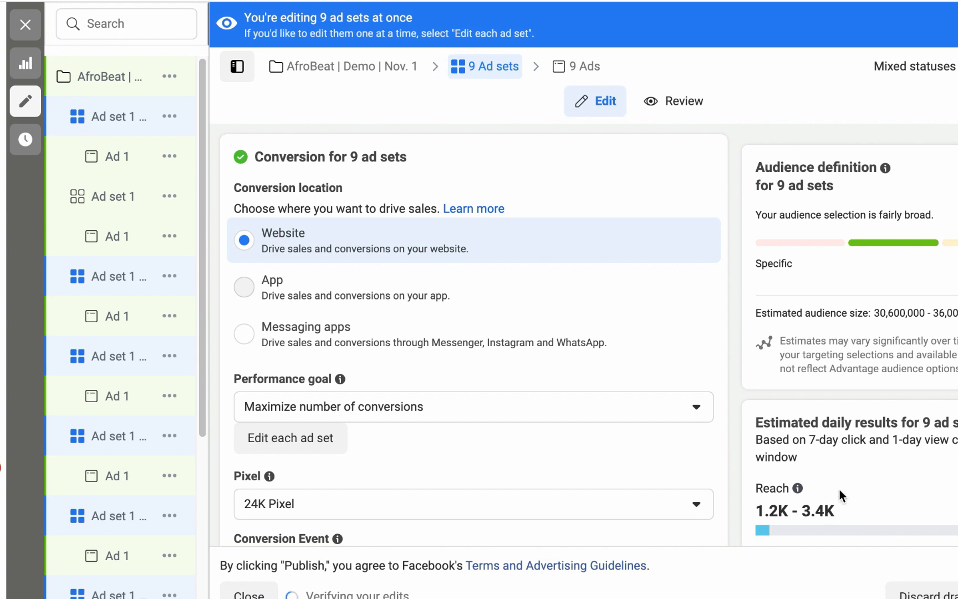
Open the first copied ad set on its own and rename it Ad set 2.
mouse_move(122, 133)
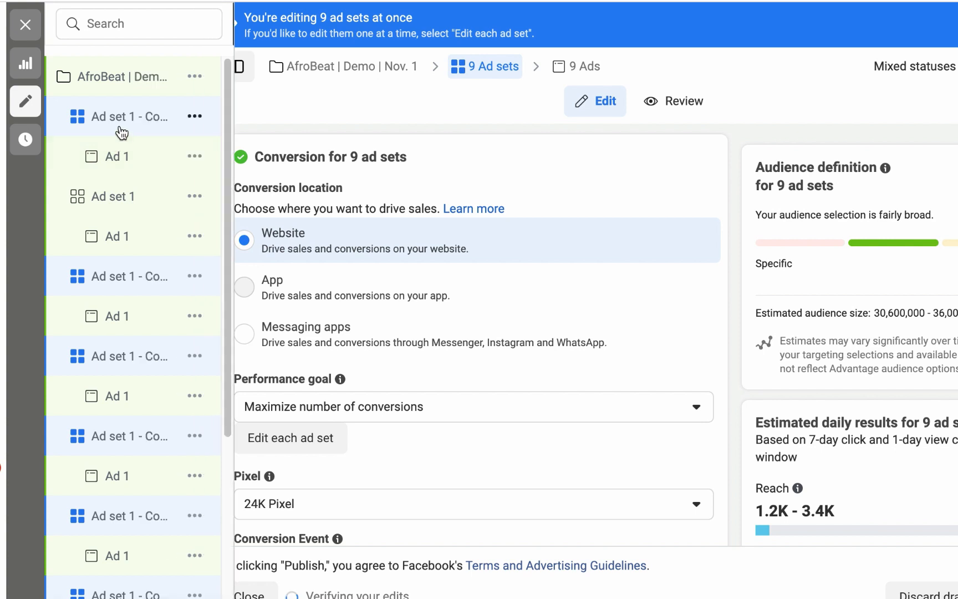
left_click(121, 133)
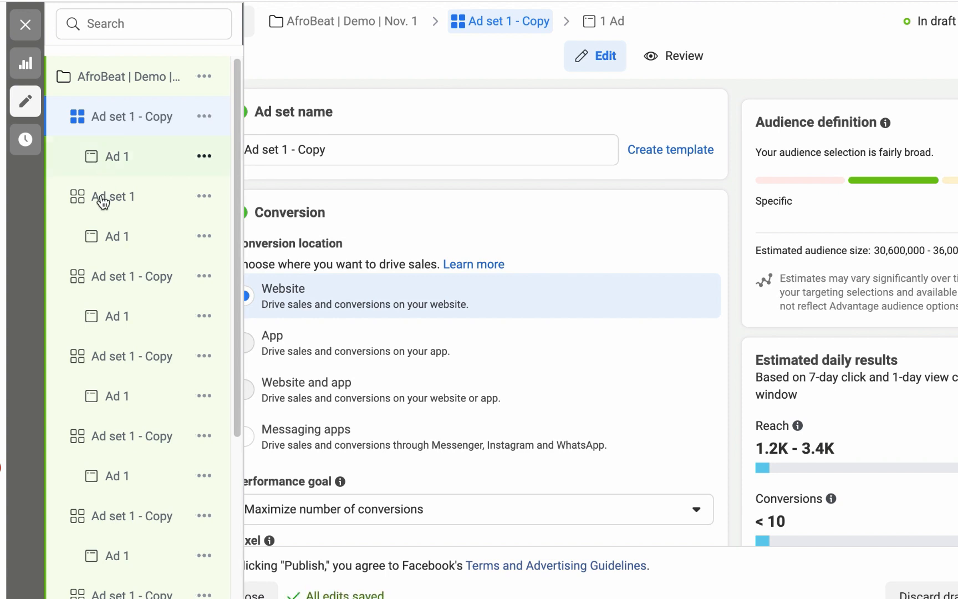
scroll(147, 286, "down", 5)
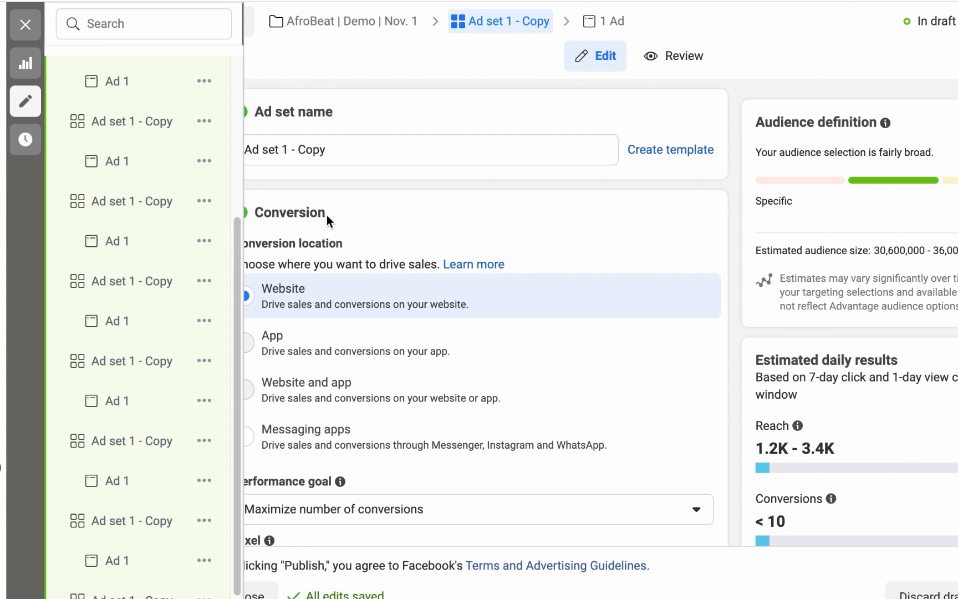
left_click(387, 145)
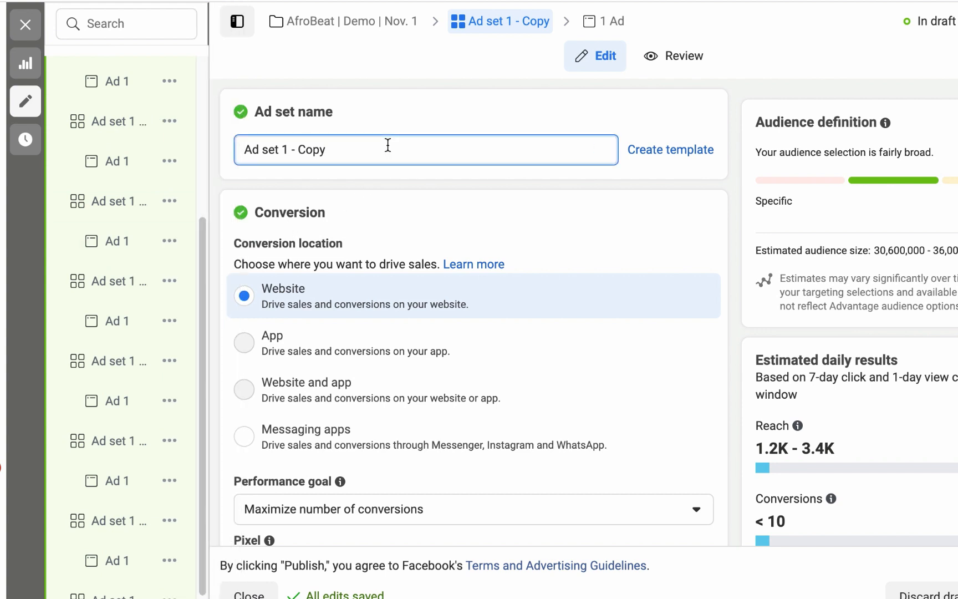
key("shift+Left")
key("shift+Left")
key("shift+Left")
key("shift+Left")
key("shift+Left")
key("shift+Left")
key("shift+Left")
key("shift+Left")
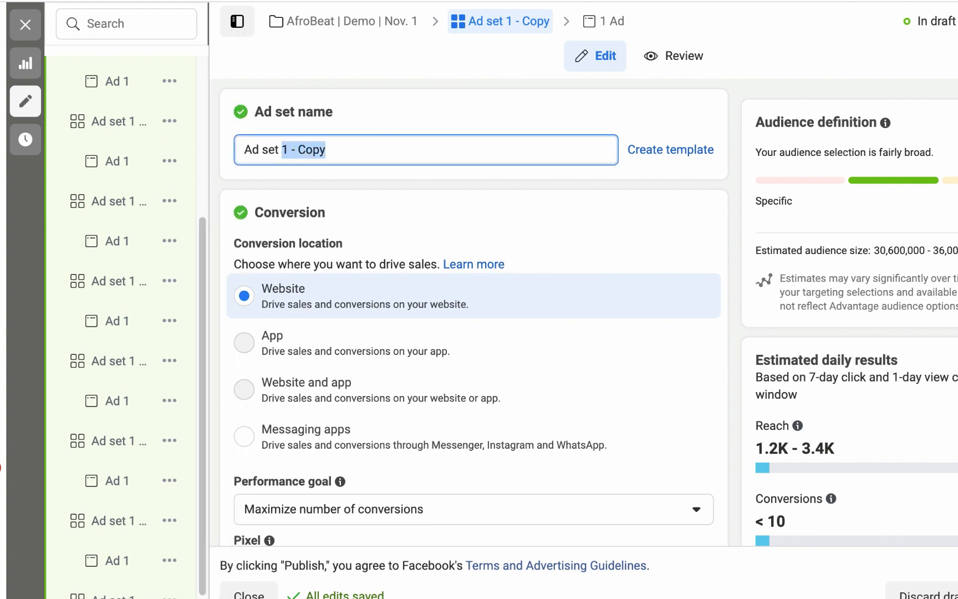
type("2")
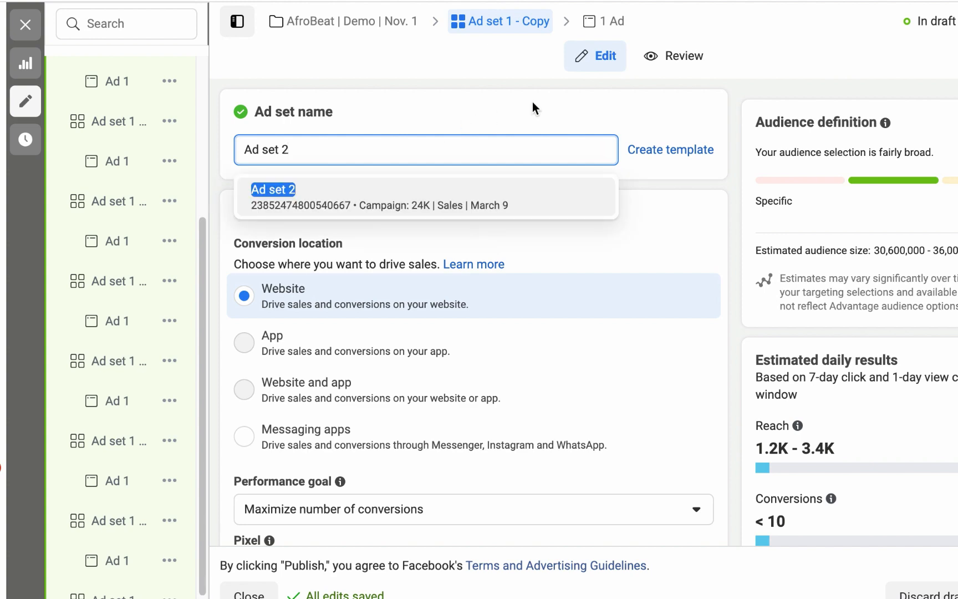
Confirm the Ad set 2 name and look through its settings down to the apps and sites placements.
left_click(532, 102)
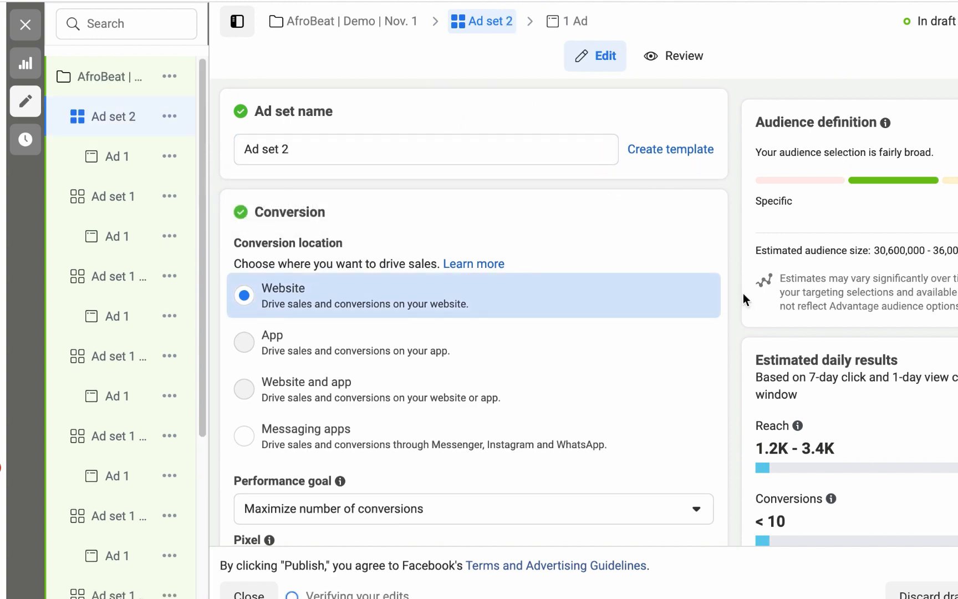
scroll(743, 294, "down", 20)
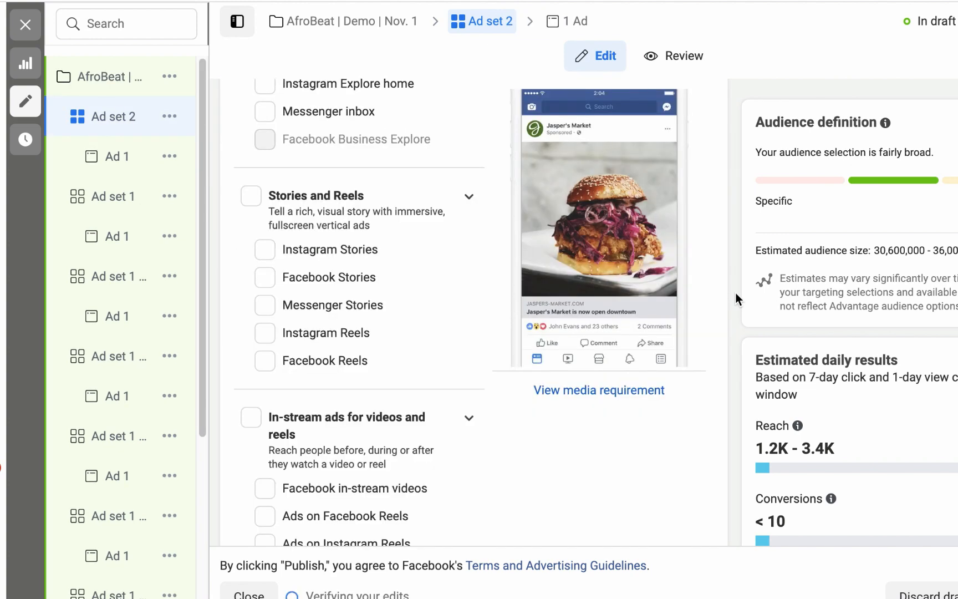
scroll(736, 293, "down", 6)
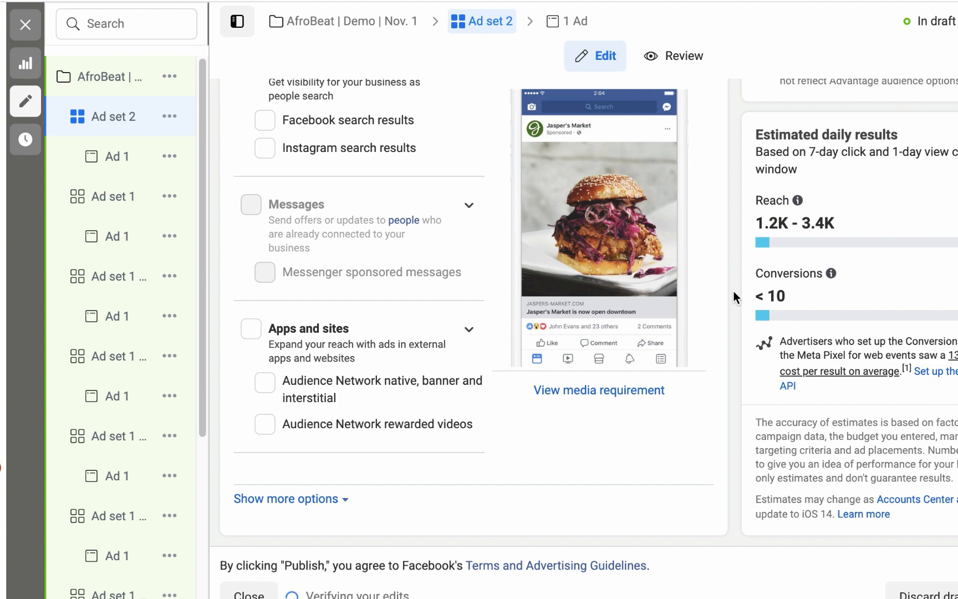
Open the ad inside Ad set 2 and rename it Ad 2.
mouse_move(114, 161)
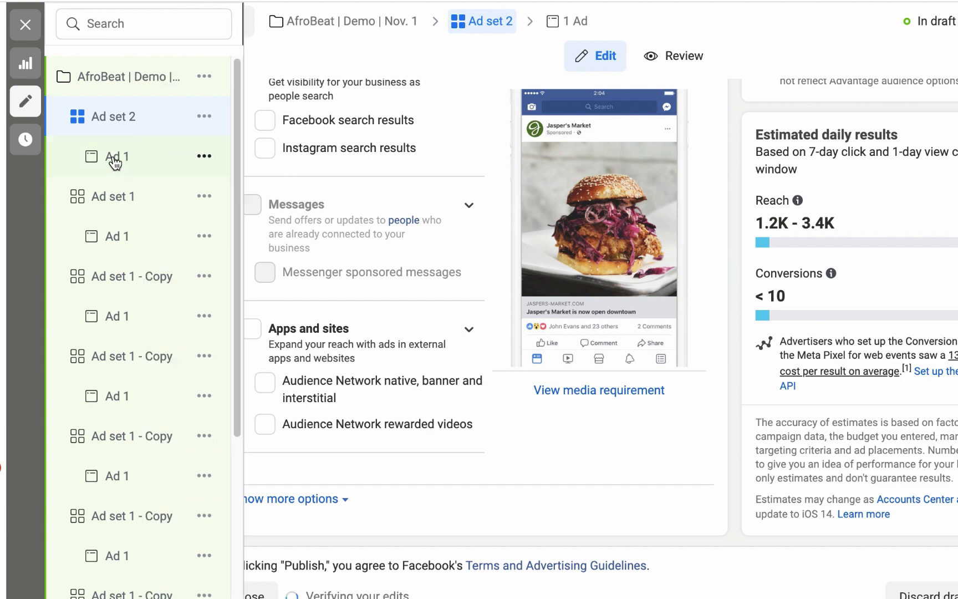
left_click(115, 159)
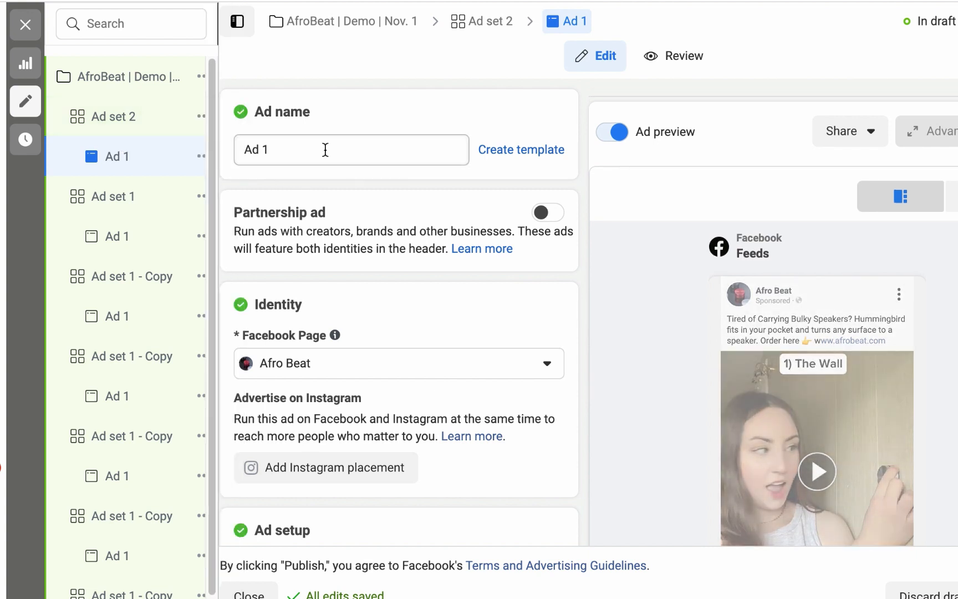
left_click(325, 150)
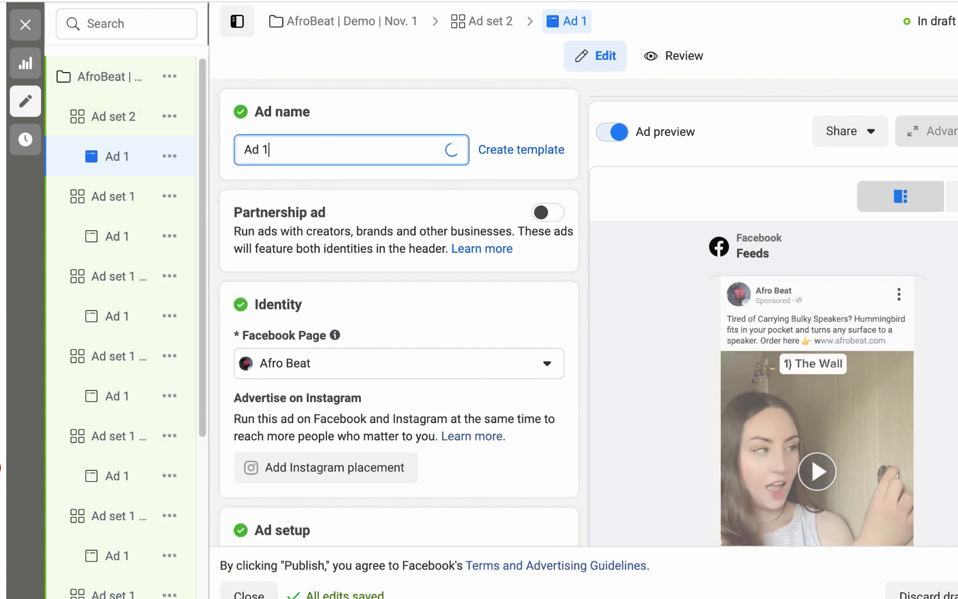
key("BackSpace")
type("2")
left_click(360, 102)
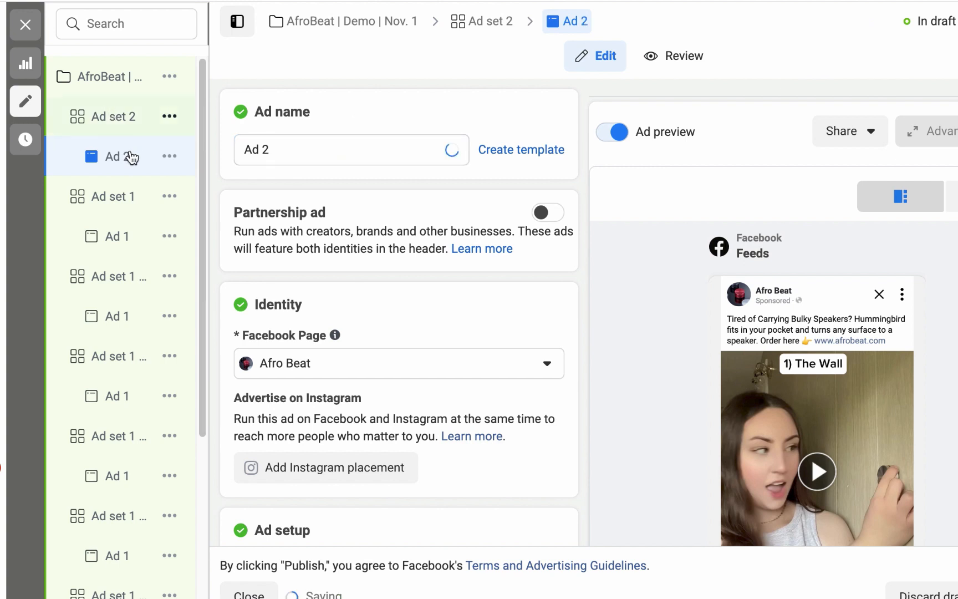
Replace Ad 2's video with the video 3 clip from the library, keeping the recommended 1:1 crop for feeds.
mouse_move(128, 153)
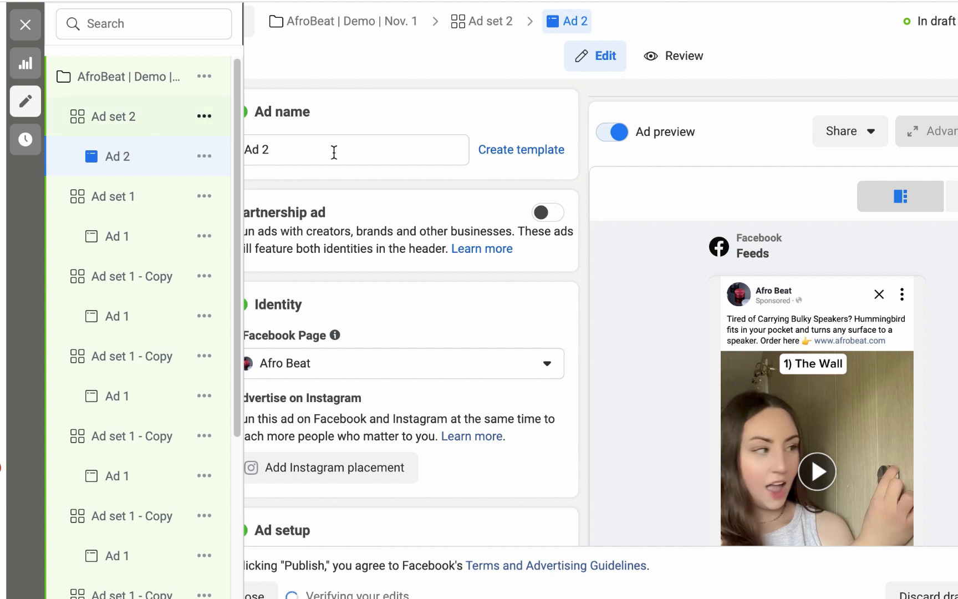
scroll(418, 201, "down", 8)
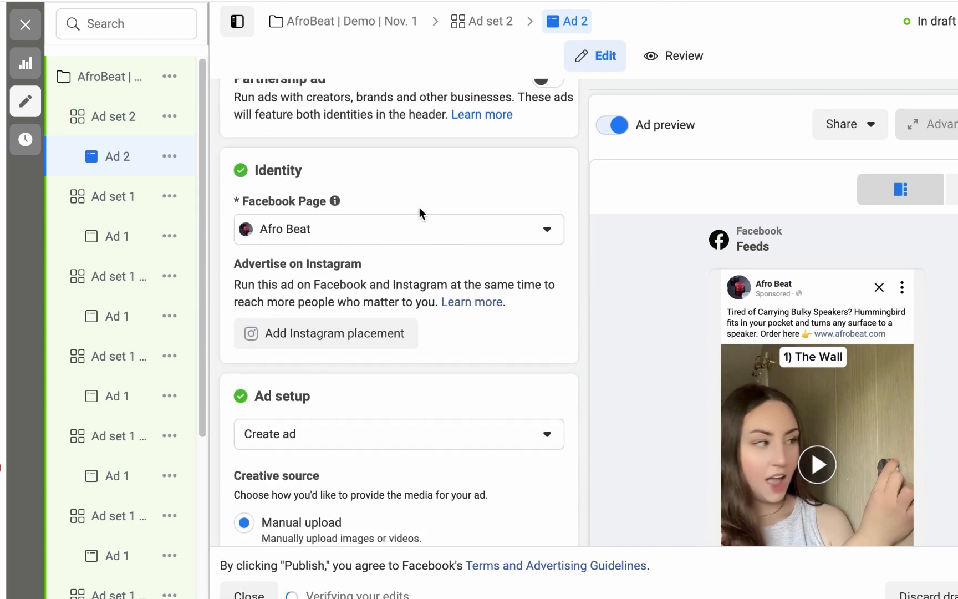
scroll(420, 211, "down", 7)
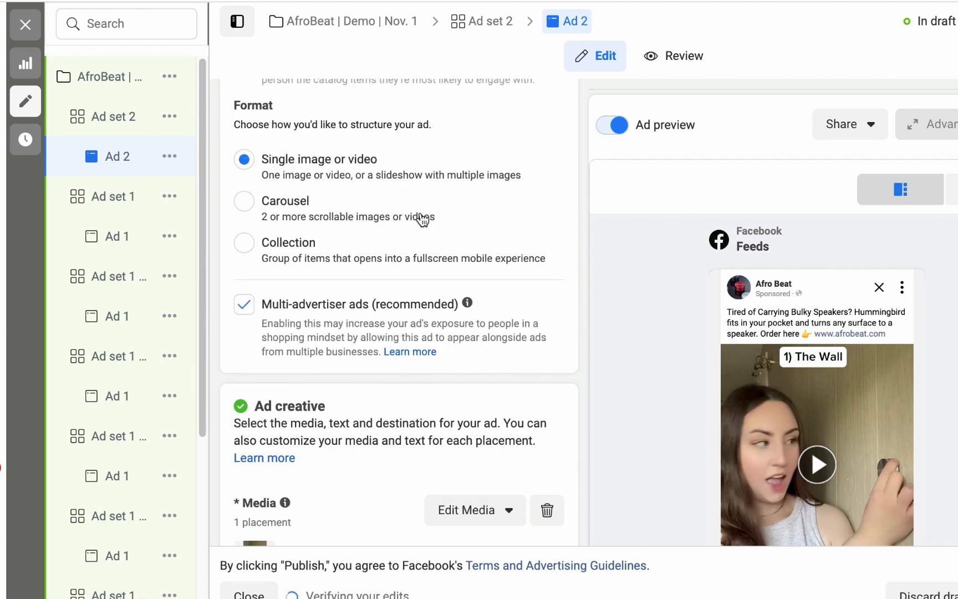
scroll(421, 213, "down", 3)
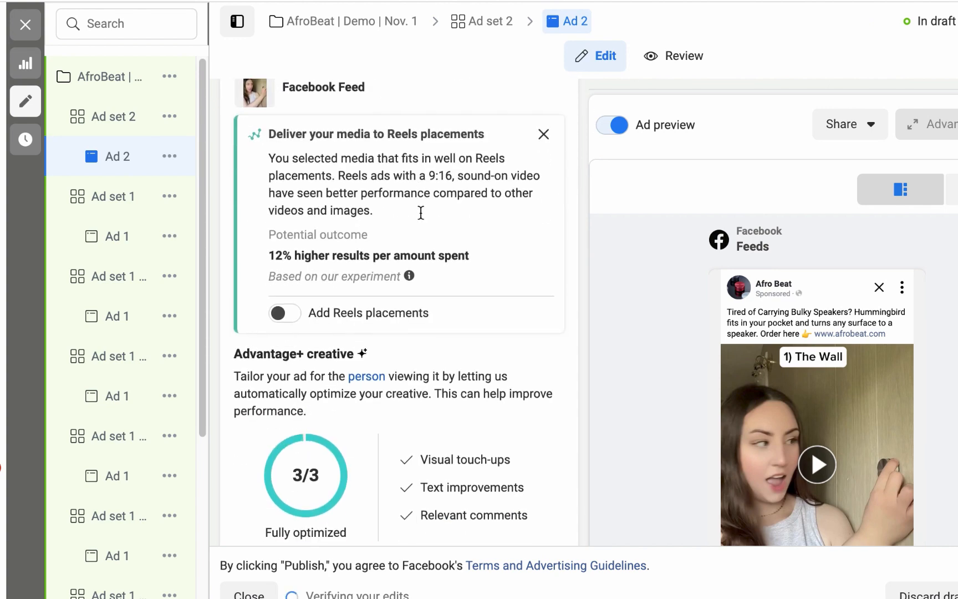
scroll(419, 213, "up", 3)
left_click(474, 183)
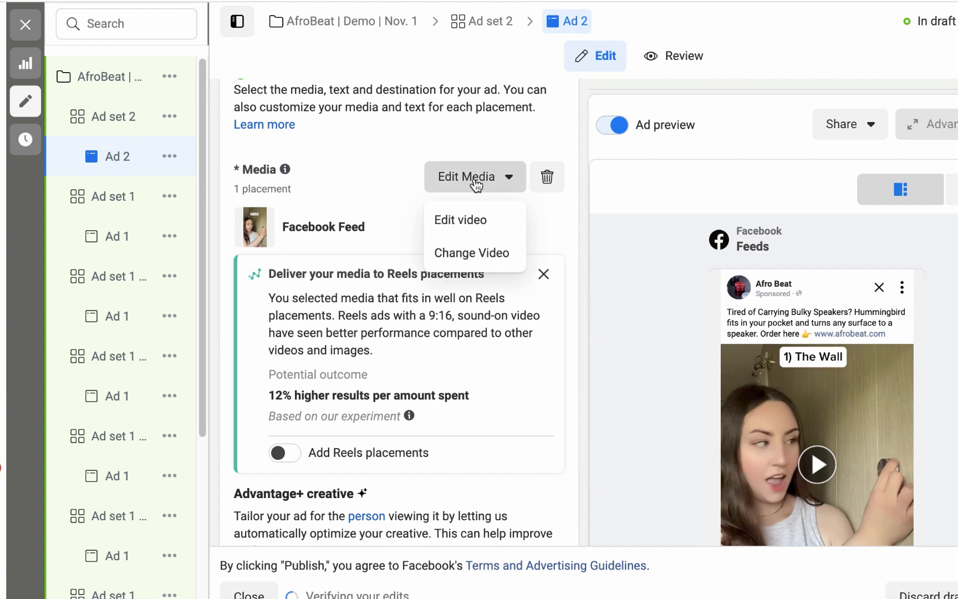
left_click(472, 254)
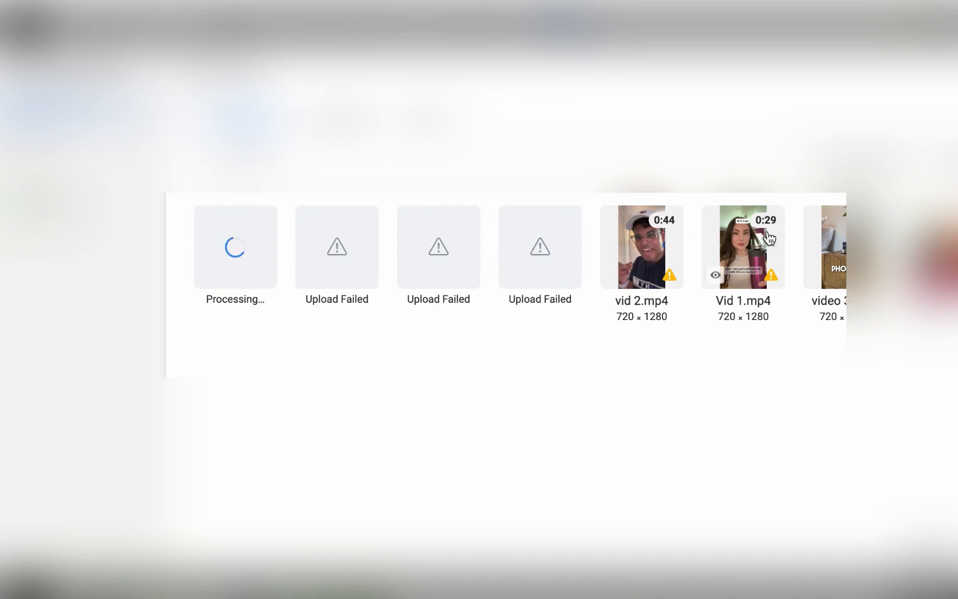
left_click(831, 250)
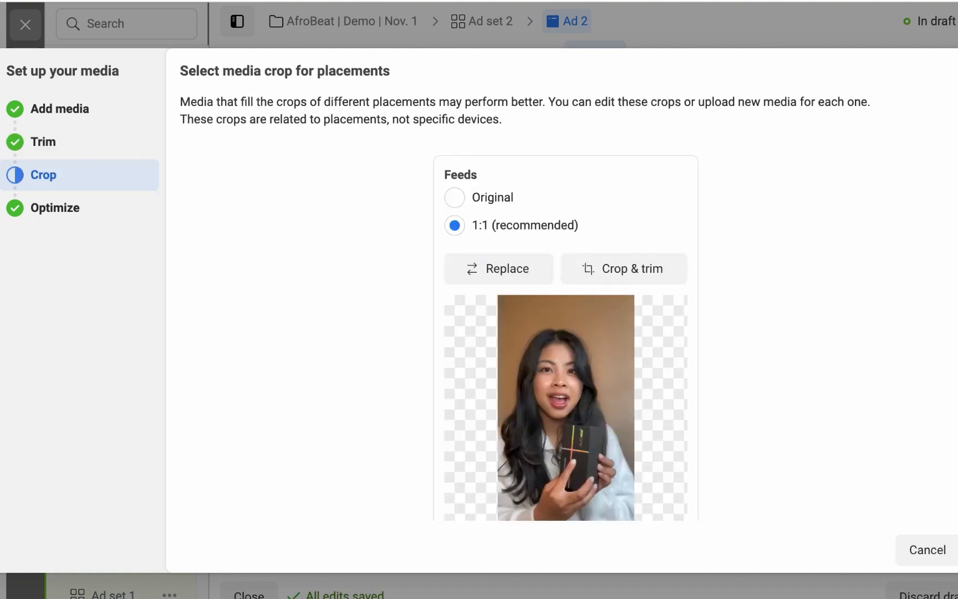
left_click(957, 550)
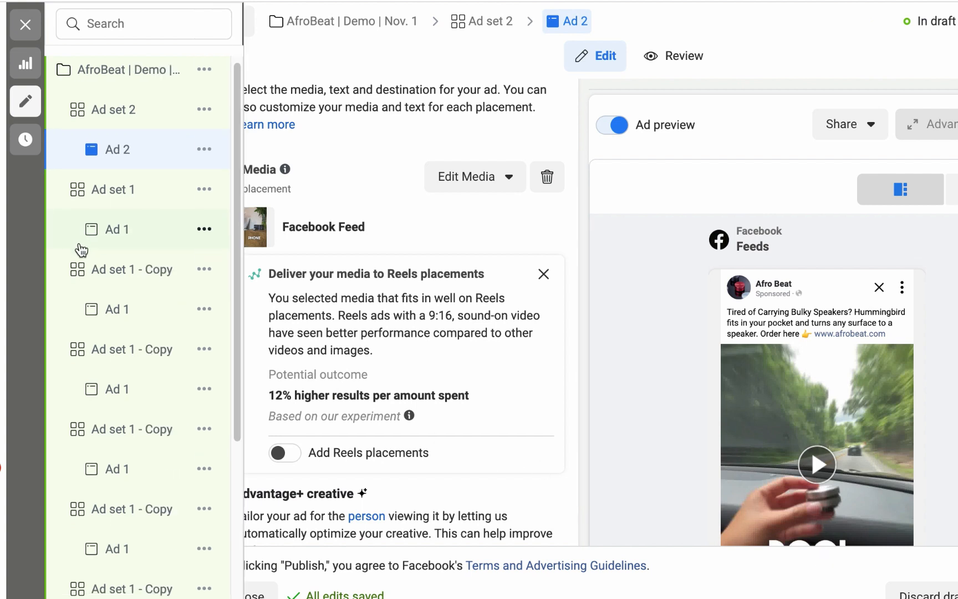
Look over Ad 2's feed preview, creative and tracking settings with the new video in place.
scroll(81, 246, "down", 3)
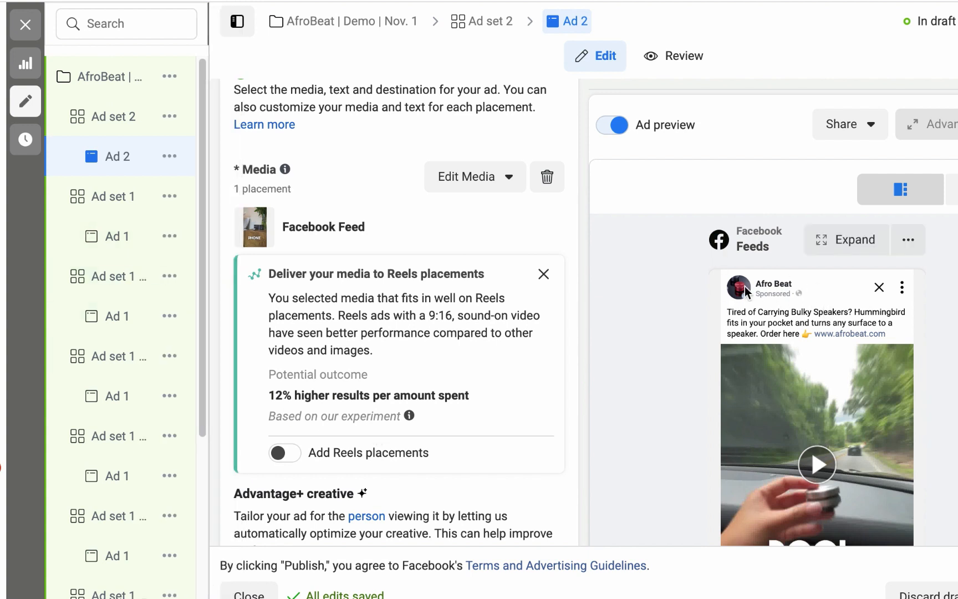
scroll(821, 327, "down", 15)
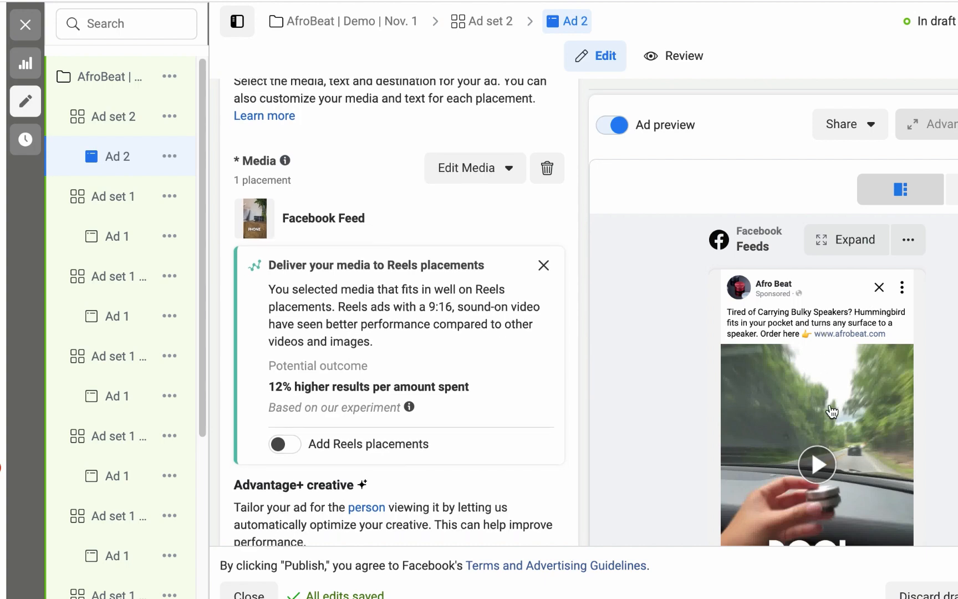
scroll(832, 426, "down", 2)
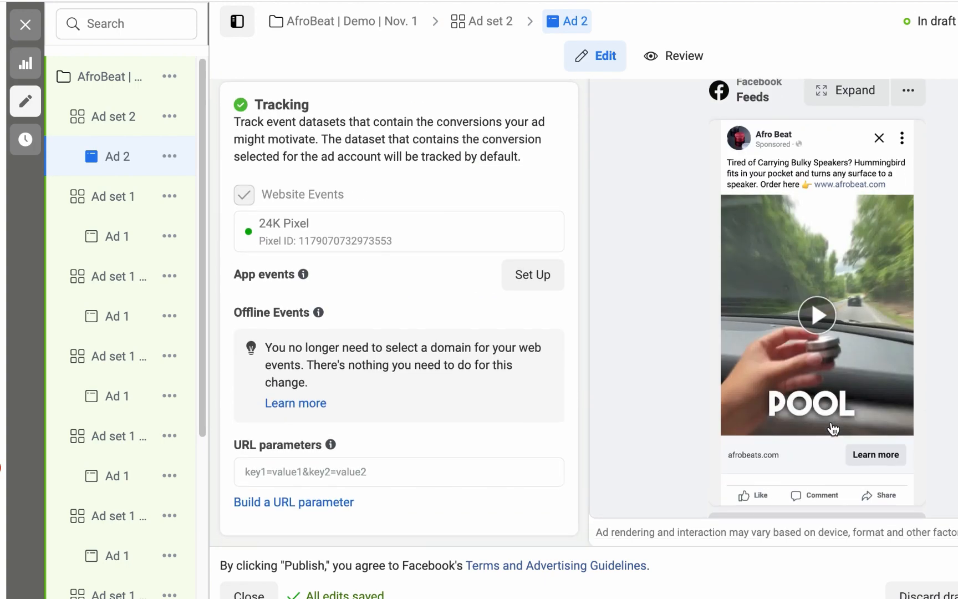
scroll(864, 404, "up", 5)
scroll(873, 394, "up", 10)
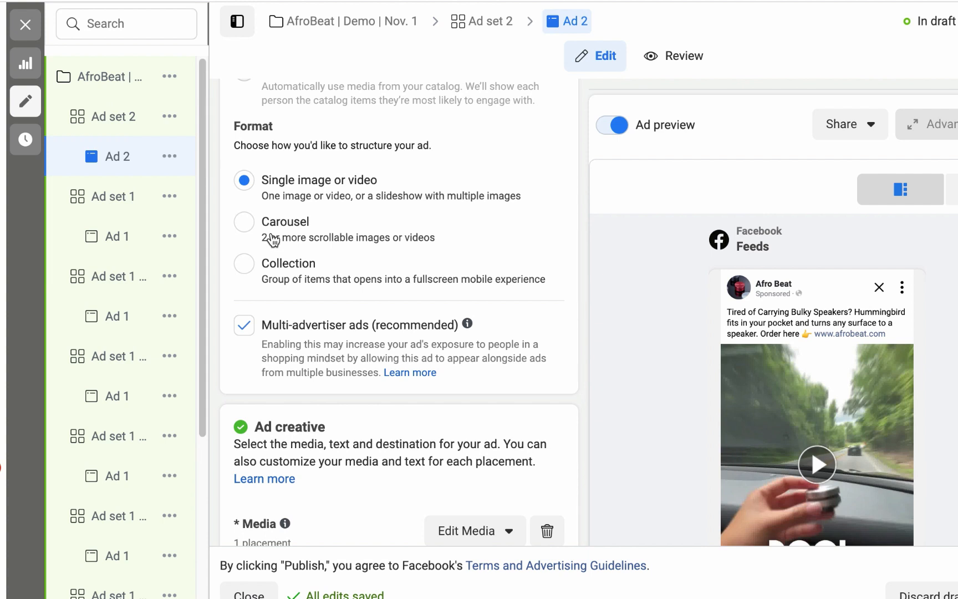
Close the Ad 2 editor without publishing the draft items and return to the list of ad sets.
left_click(29, 24)
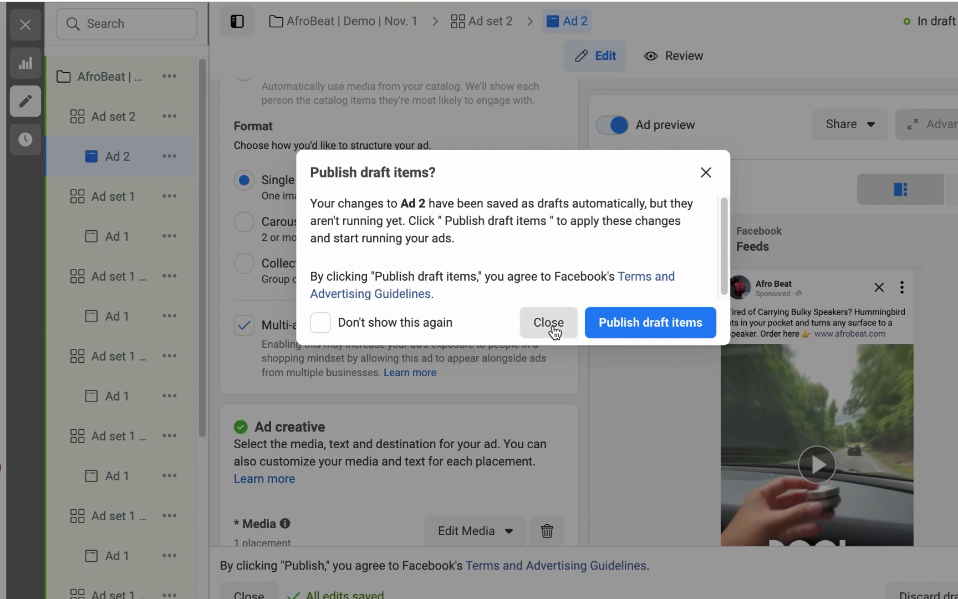
left_click(551, 324)
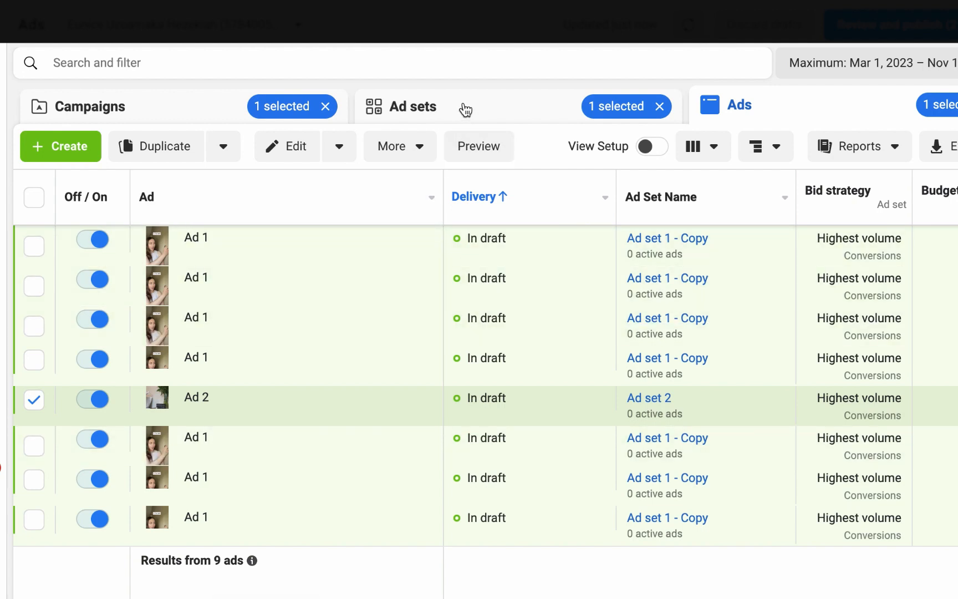
left_click(465, 110)
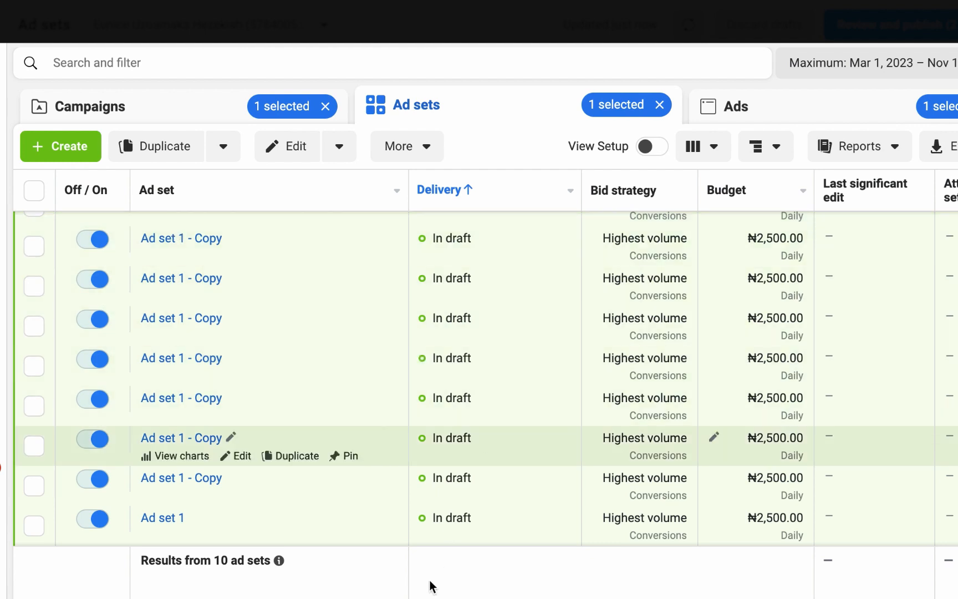
Rename the copied ad set directly above Ad set 1 as Ad set 7, save it to draft and deselect it.
scroll(566, 557, "right", 5)
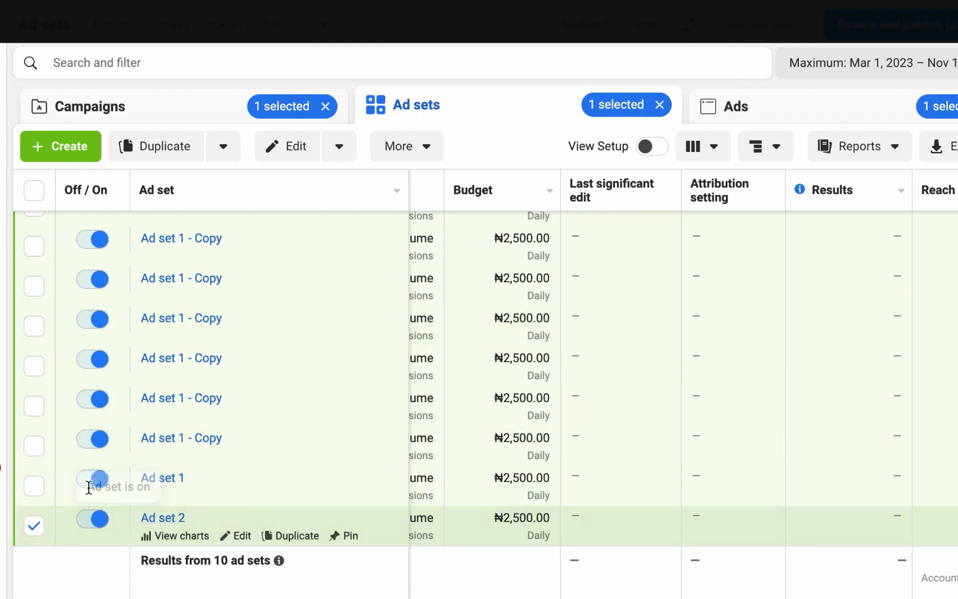
left_click(209, 446)
key("BackSpace")
key("BackSpace")
key("BackSpace")
key("BackSpace")
key("BackSpace")
key("BackSpace")
key("BackSpace")
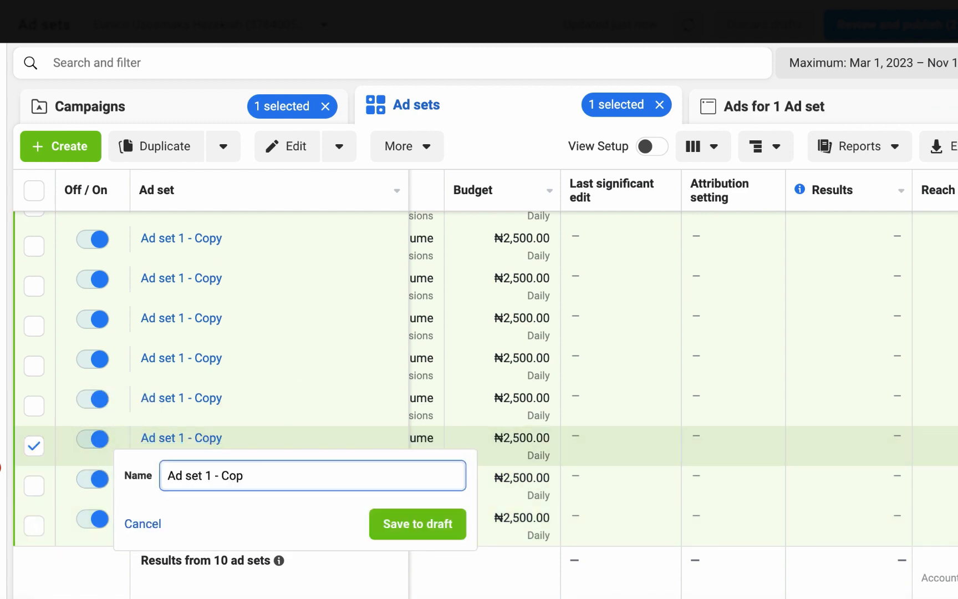
key("BackSpace")
type("7")
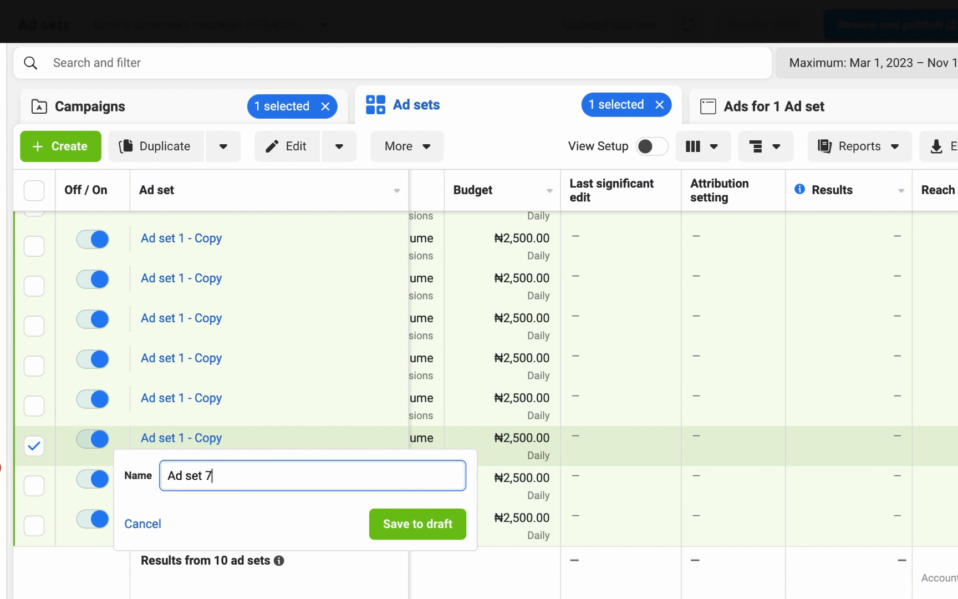
left_click(397, 521)
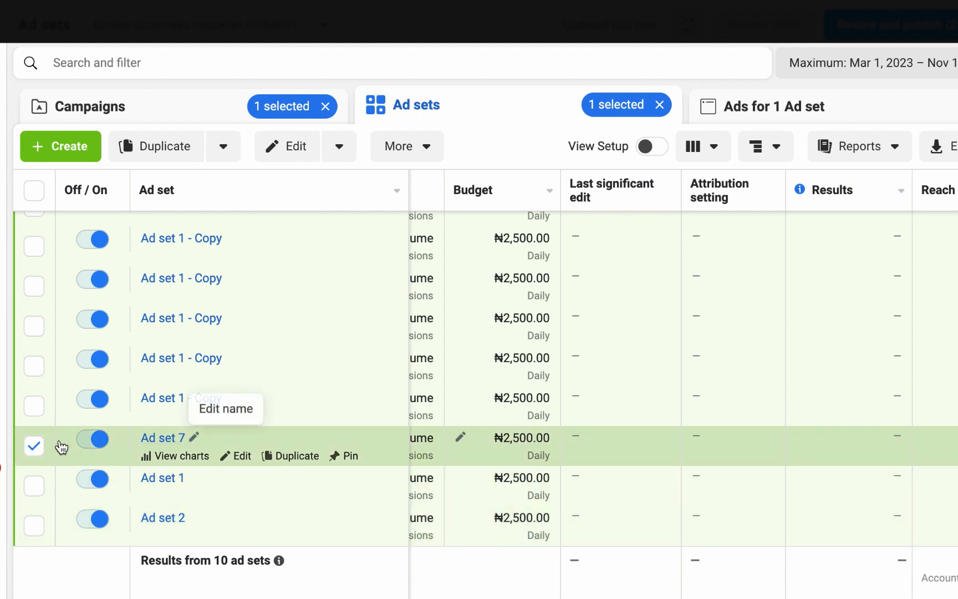
left_click(35, 447)
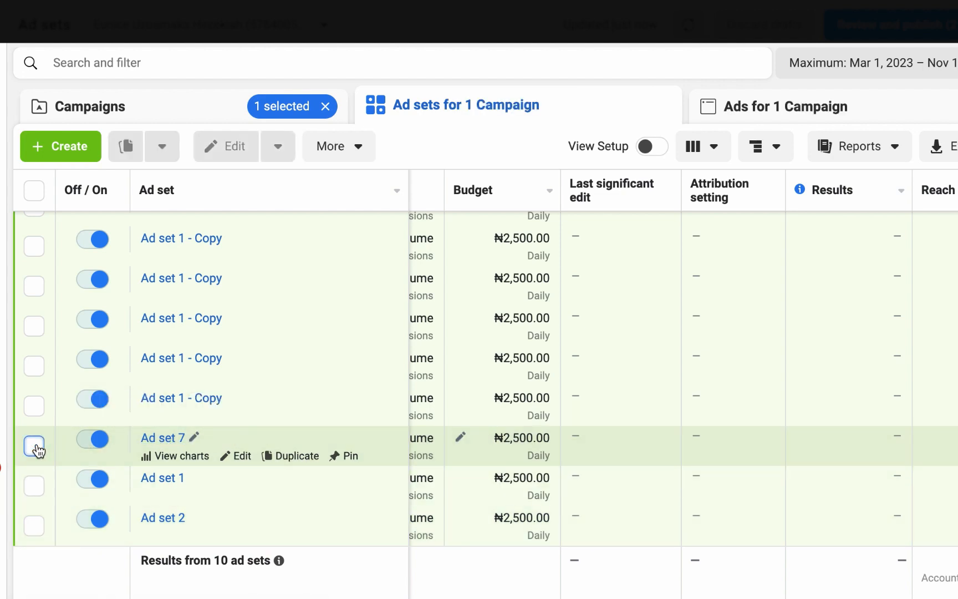
Turn off the seven ad sets still named Ad set 1 - Copy.
scroll(158, 460, "up", 1)
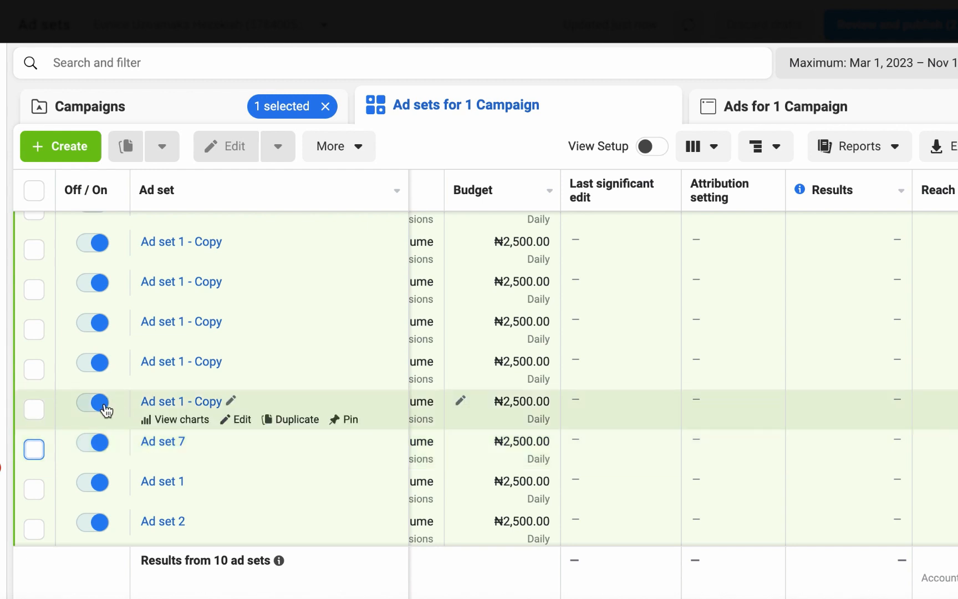
left_click(94, 397)
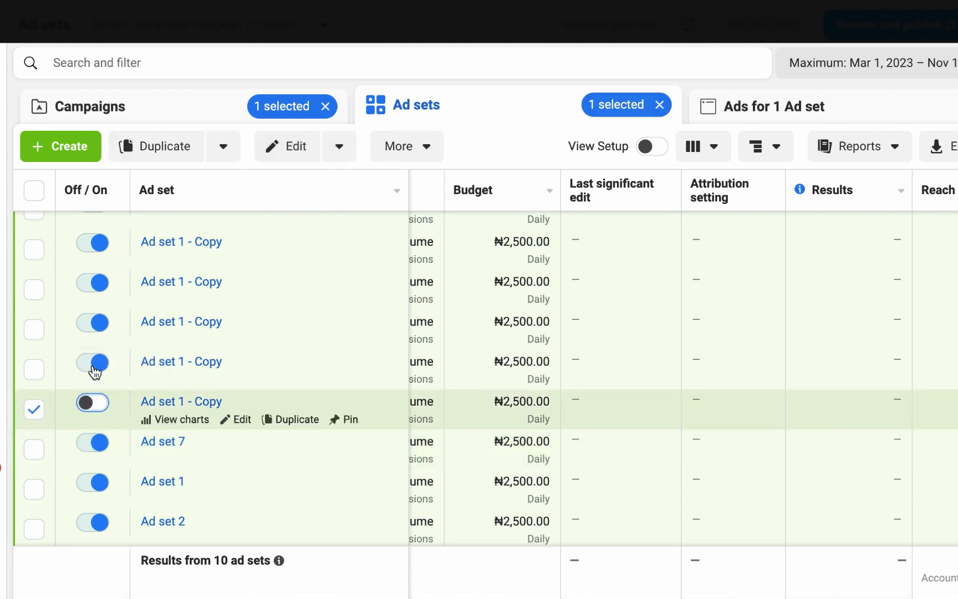
left_click(97, 363)
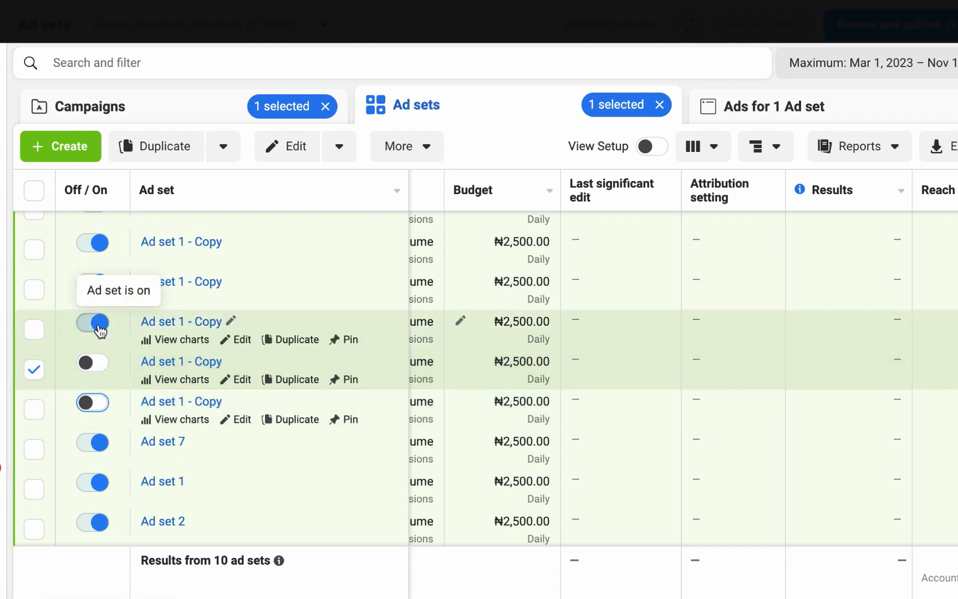
left_click(100, 331)
left_click(91, 288)
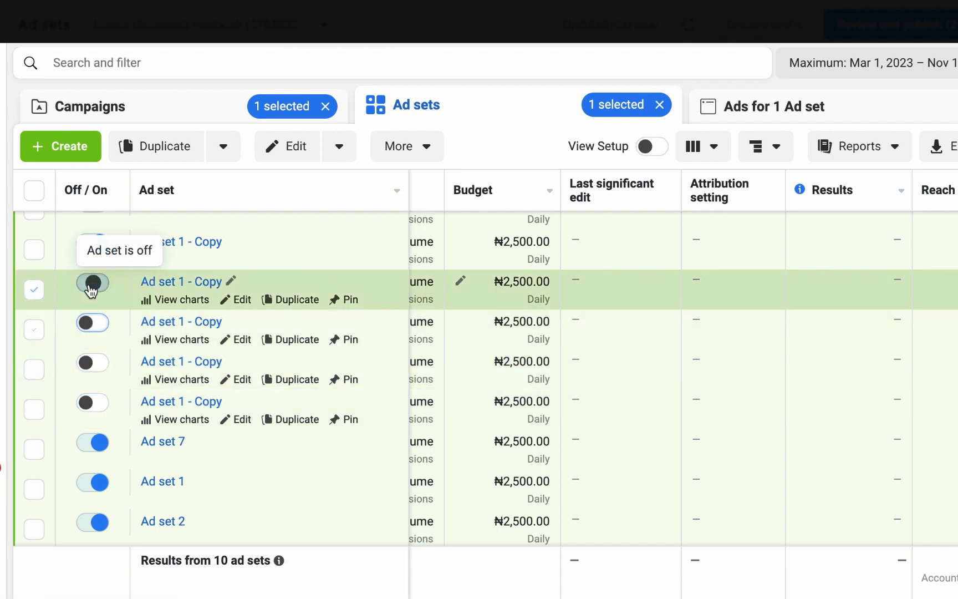
scroll(91, 291, "up", 2)
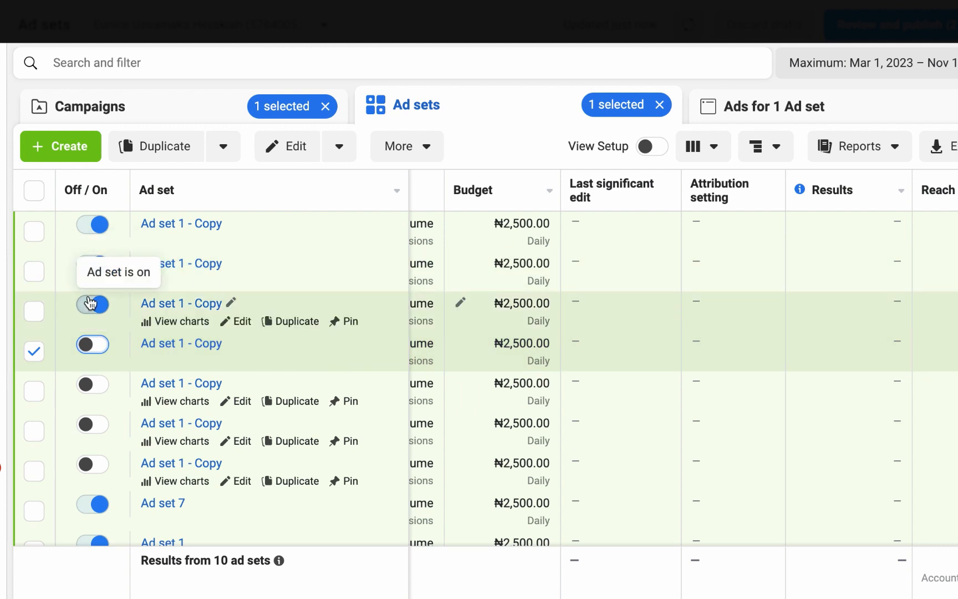
left_click(90, 303)
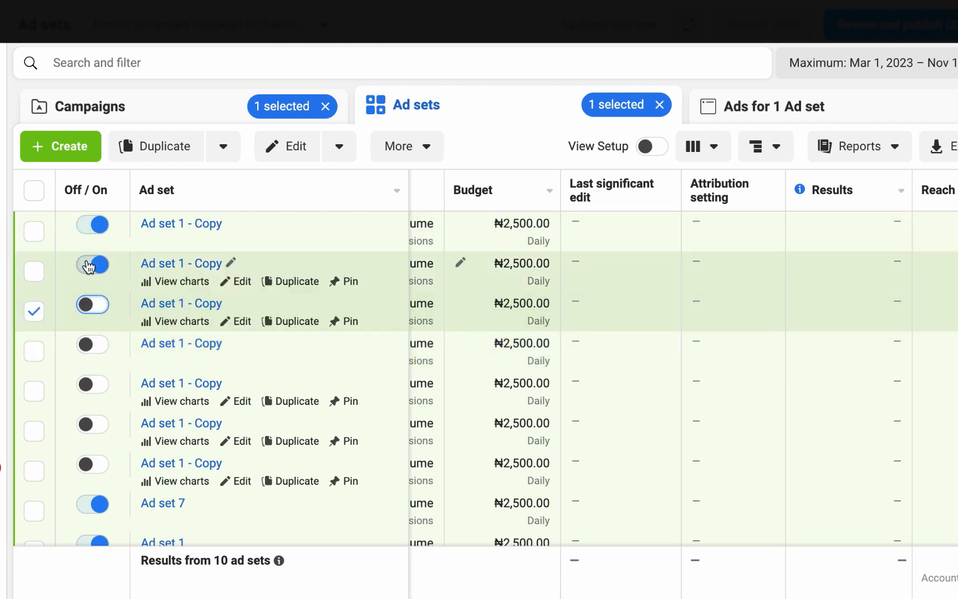
left_click(89, 266)
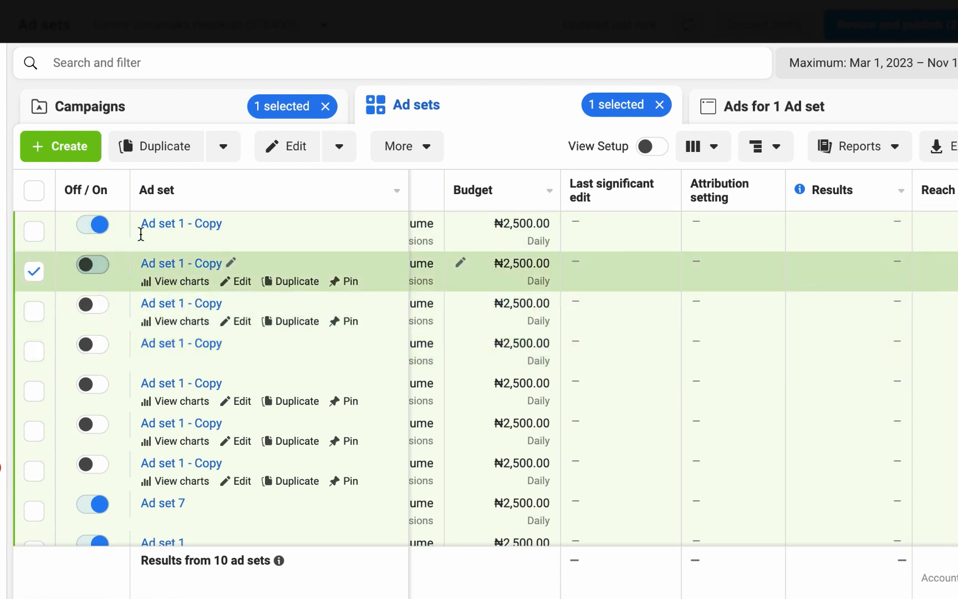
left_click(89, 231)
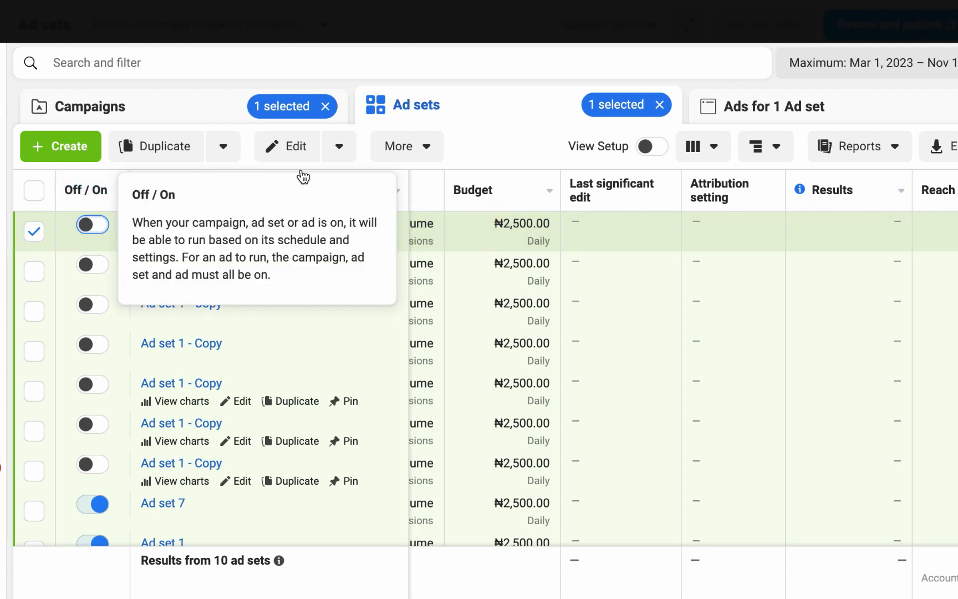
Duplicate the AfroBeat | Demo | Nov. 1 campaign as a new campaign and close the editor without publishing the draft items.
left_click(187, 110)
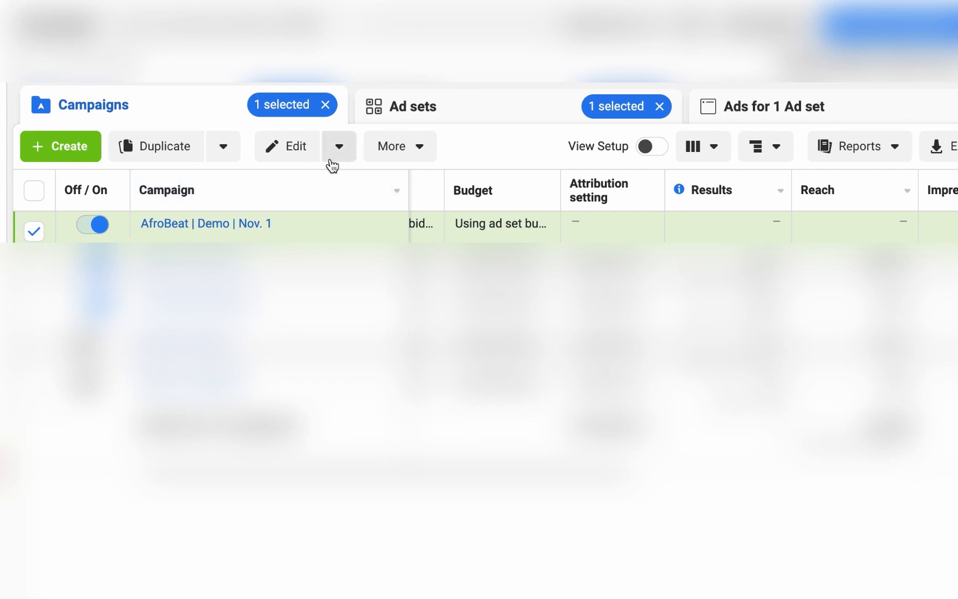
left_click(167, 148)
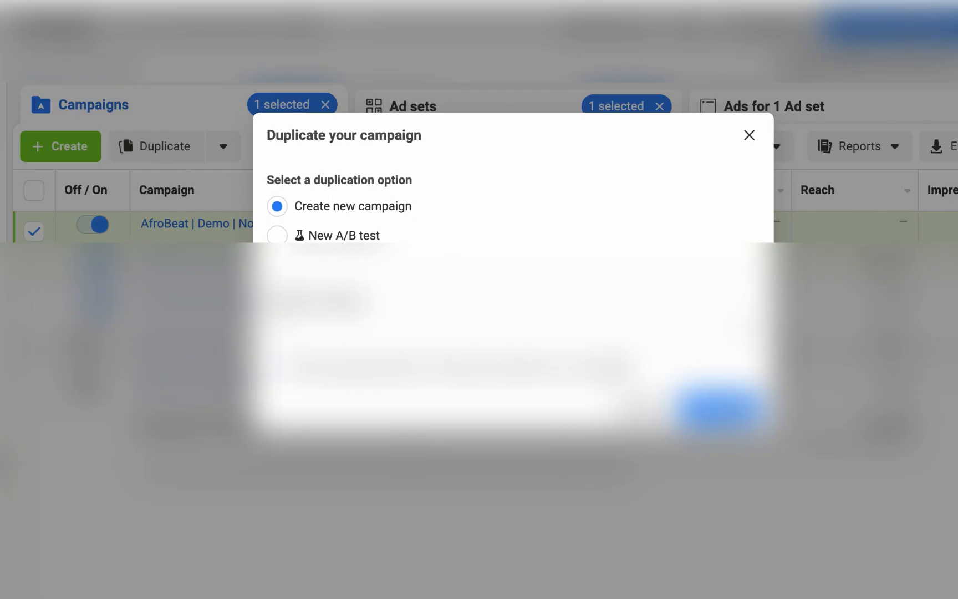
left_click(722, 409)
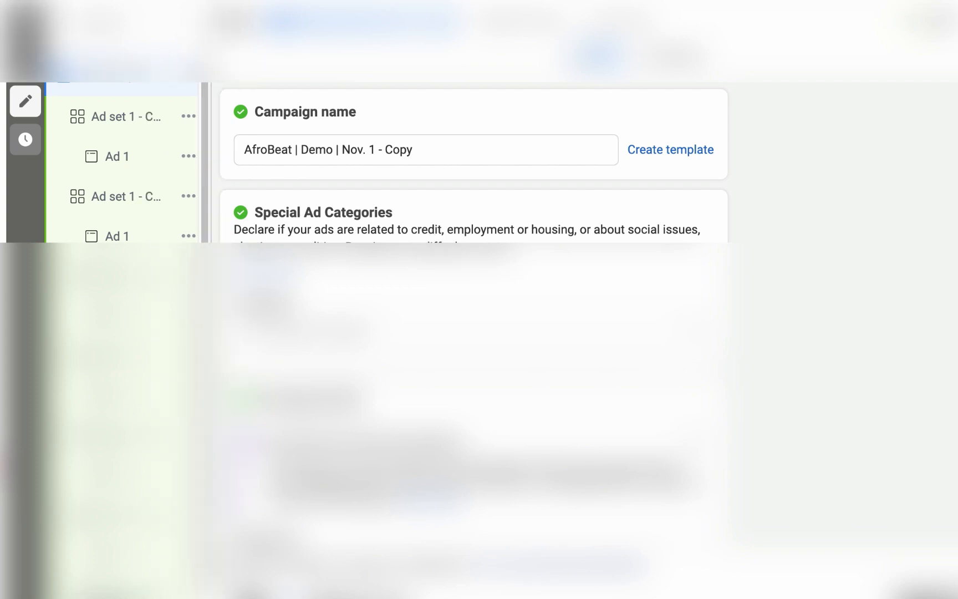
left_click(25, 65)
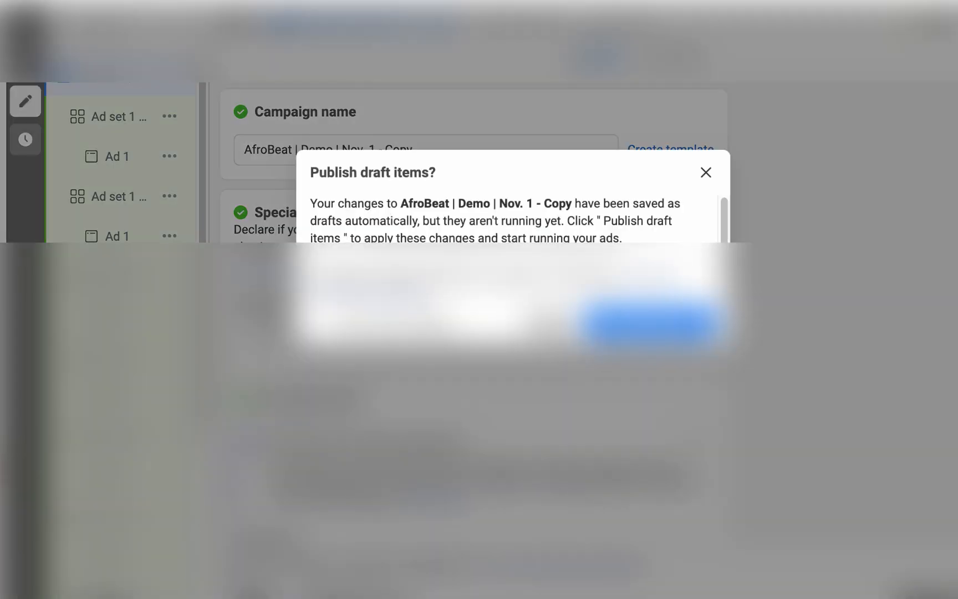
left_click(327, 313)
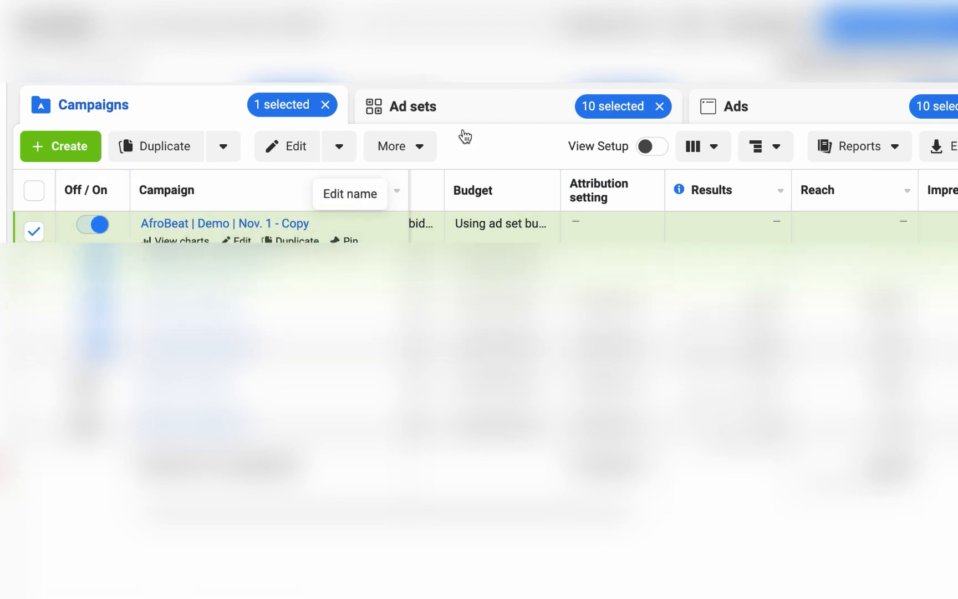
Clear the existing selections, select only the AfroBeat | Demo | Nov. 1 - Copy campaign and open its ad sets.
left_click(661, 106)
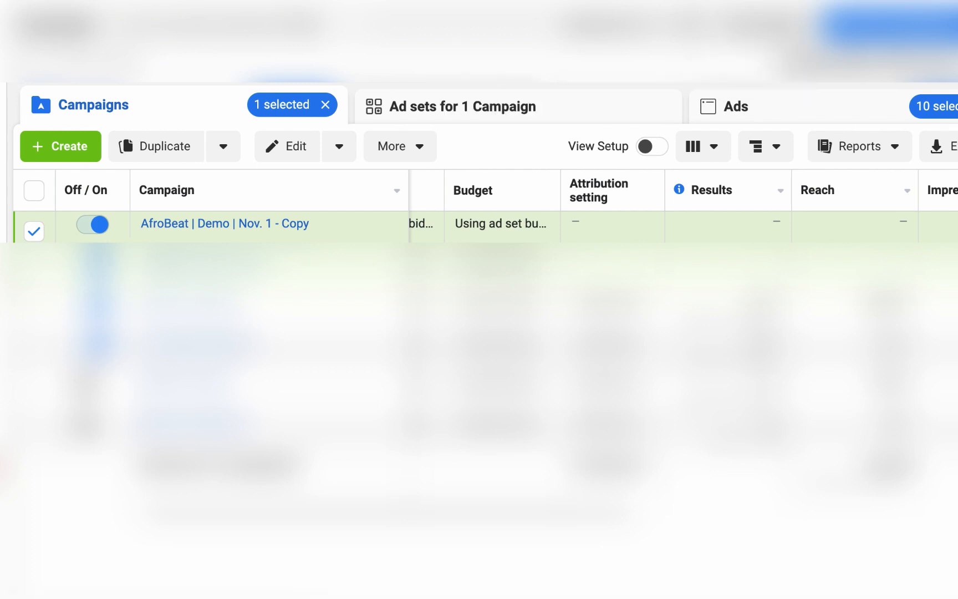
left_click(326, 105)
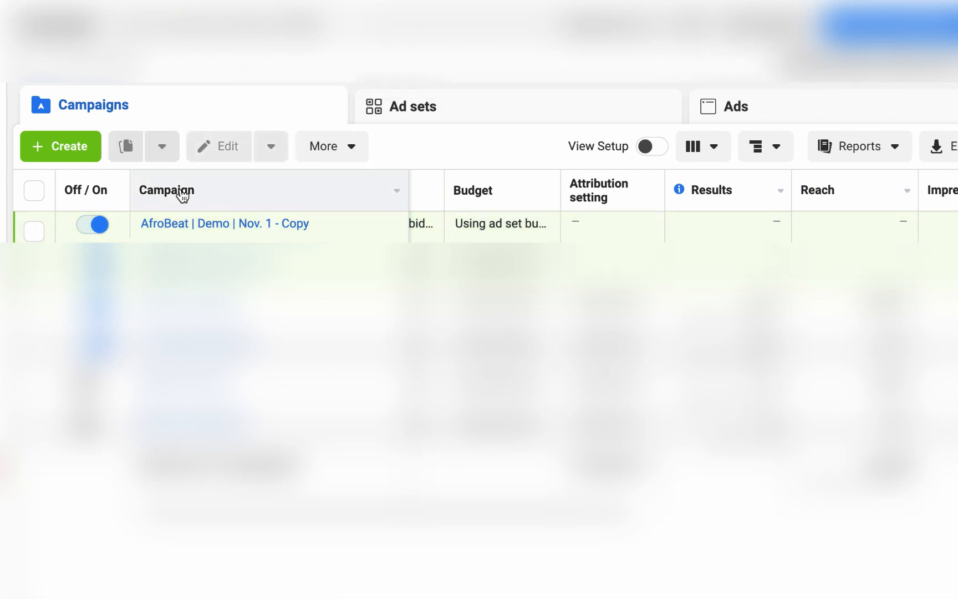
left_click(34, 231)
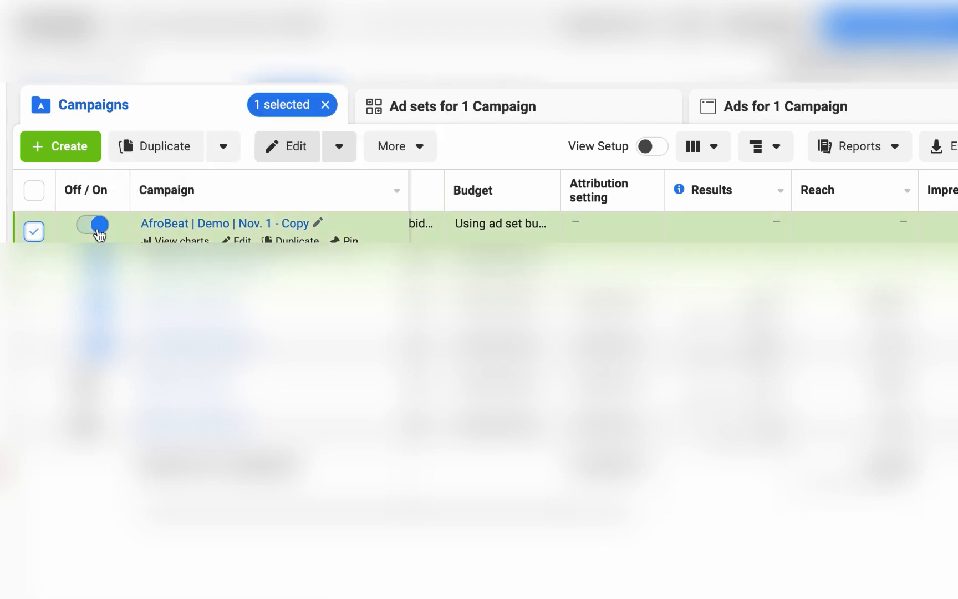
left_click(436, 116)
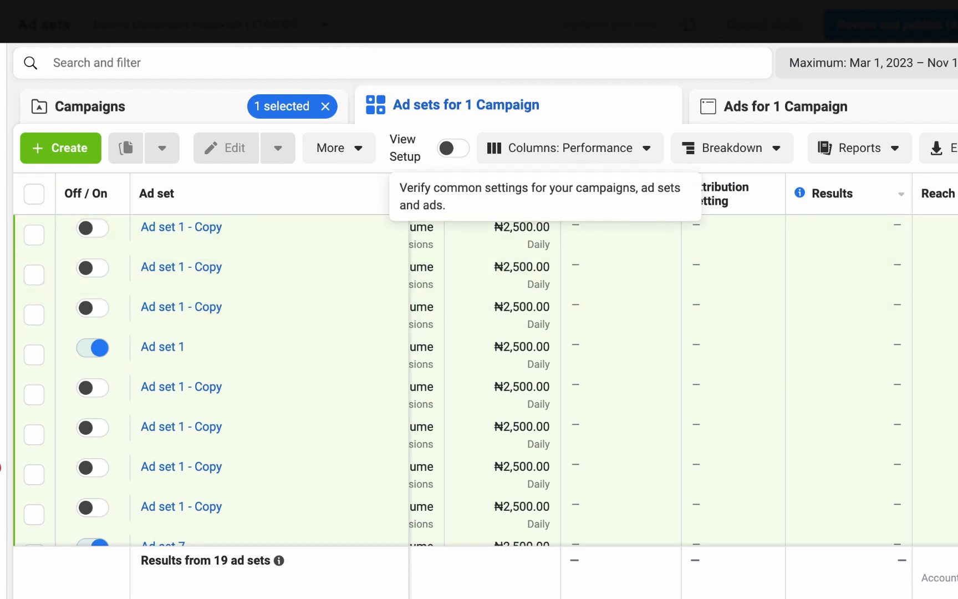
Delete the seven switched-off Ad set 1 - Copy ad sets listed above Ad set 7, leaving Ad set 1 out of the selection.
left_click(35, 236)
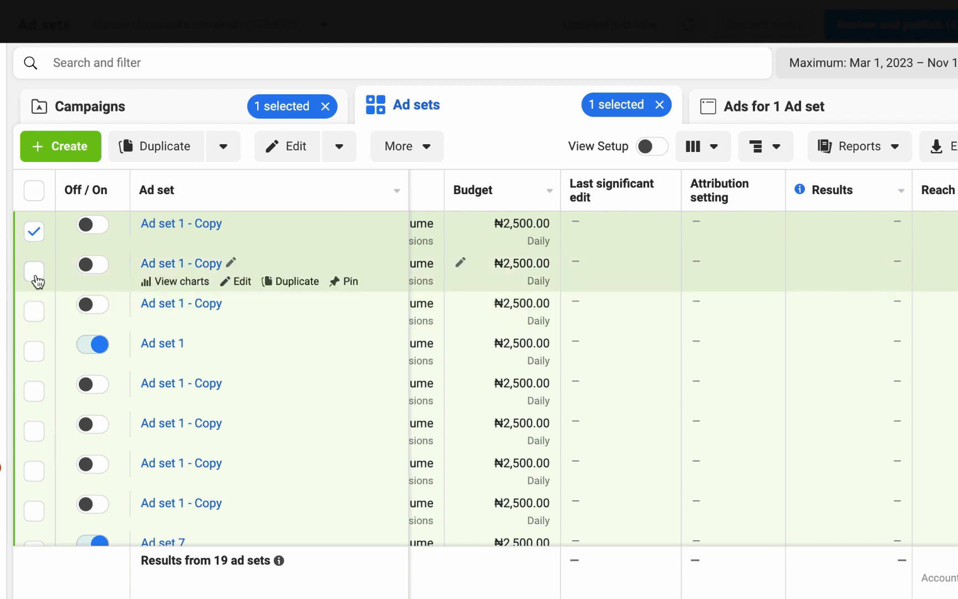
left_click(34, 272)
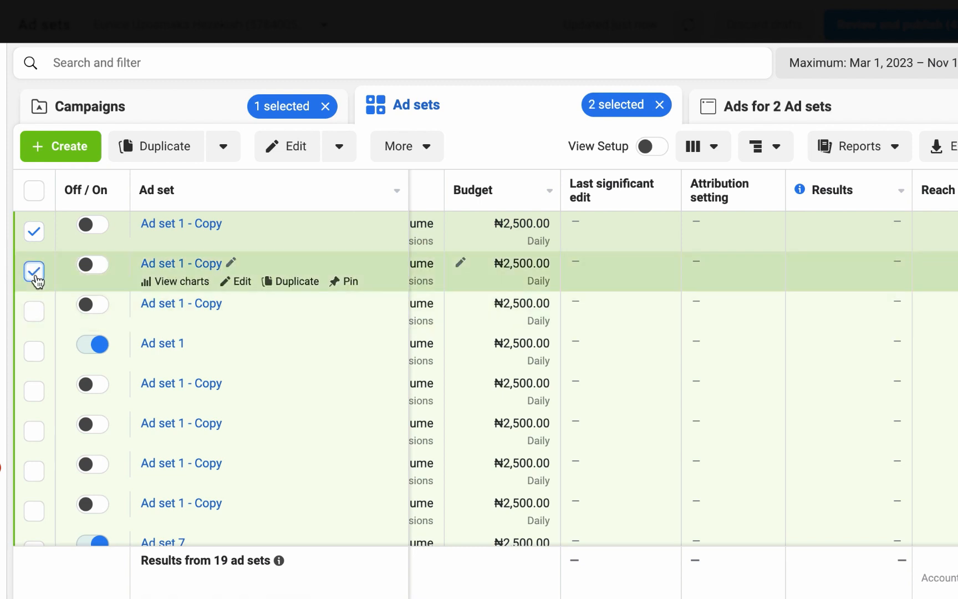
left_click(34, 311)
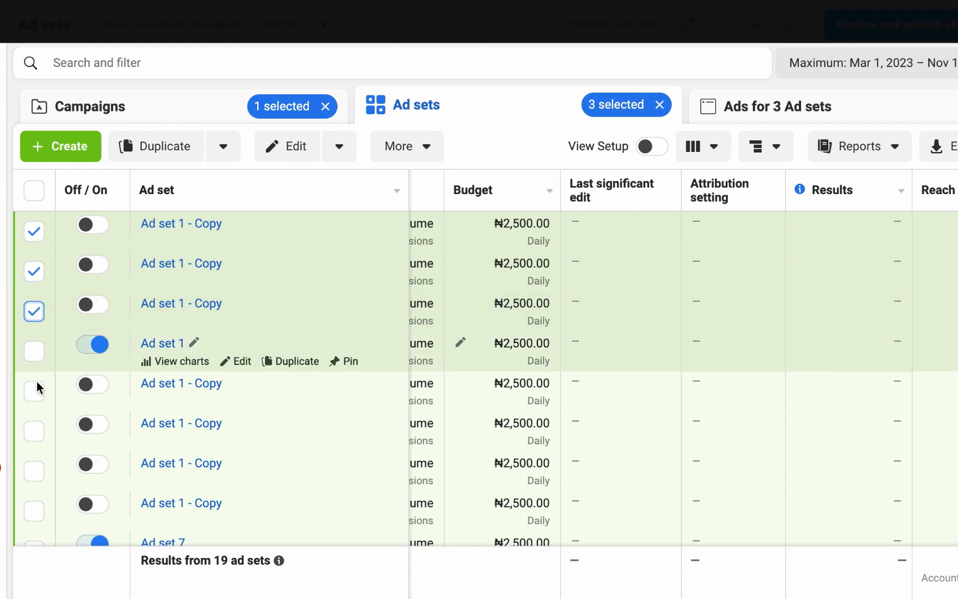
left_click(35, 393)
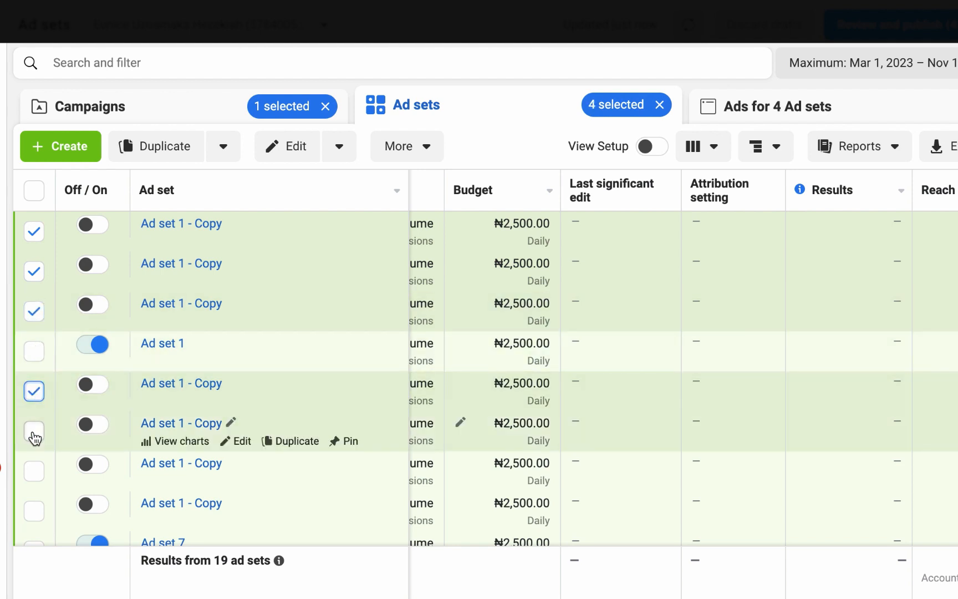
left_click(34, 433)
left_click(35, 474)
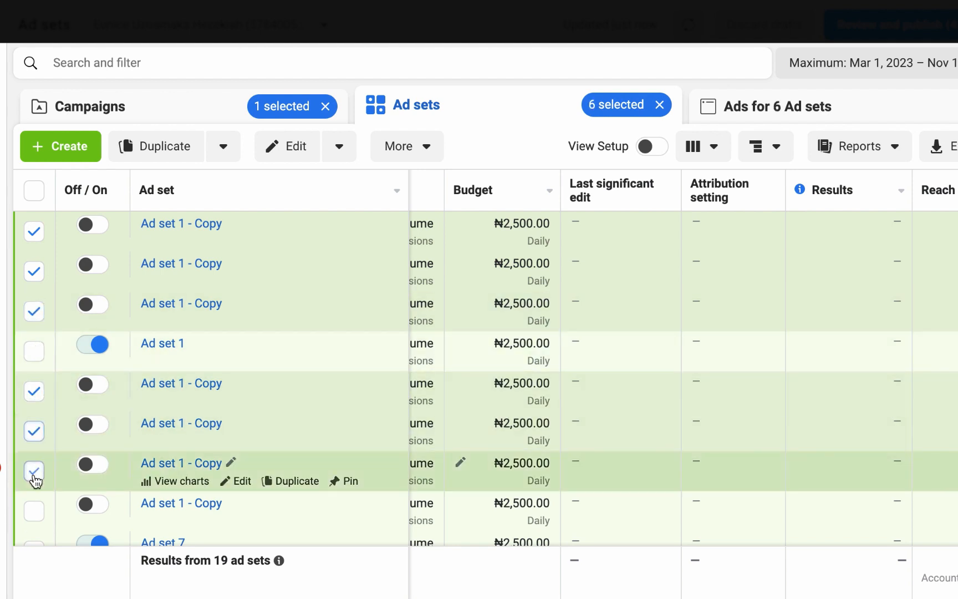
left_click(35, 513)
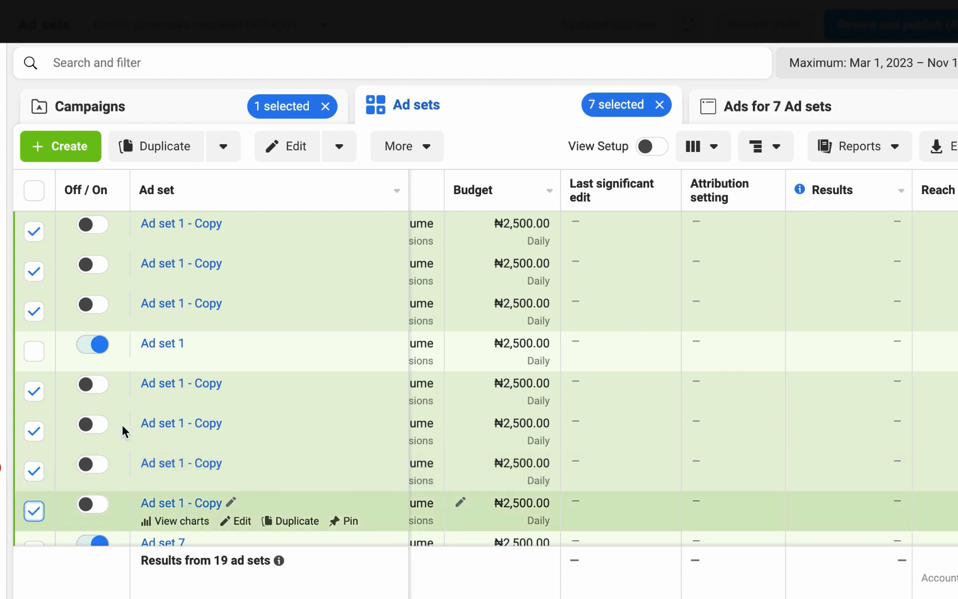
scroll(122, 426, "down", 6)
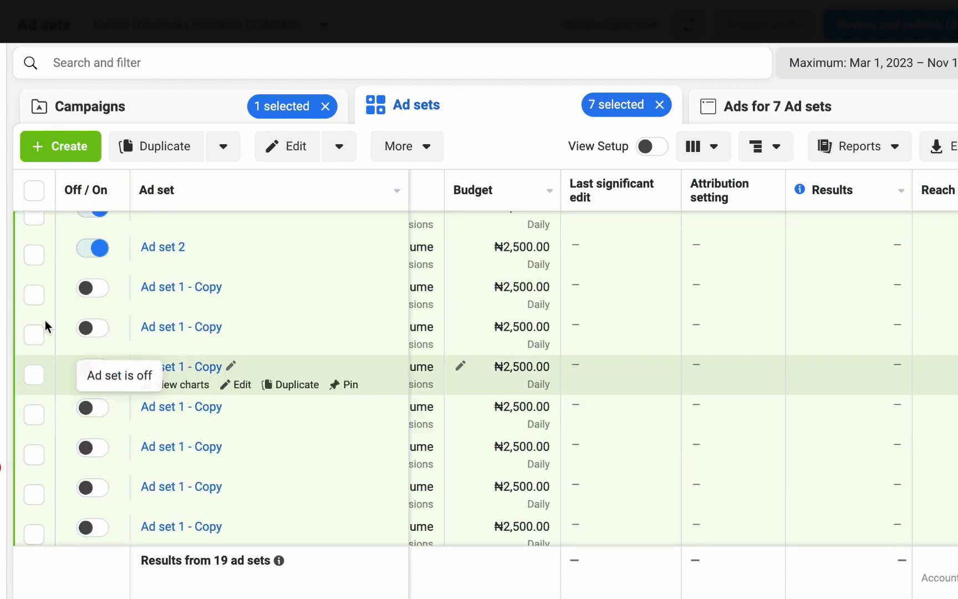
scroll(115, 355, "up", 1)
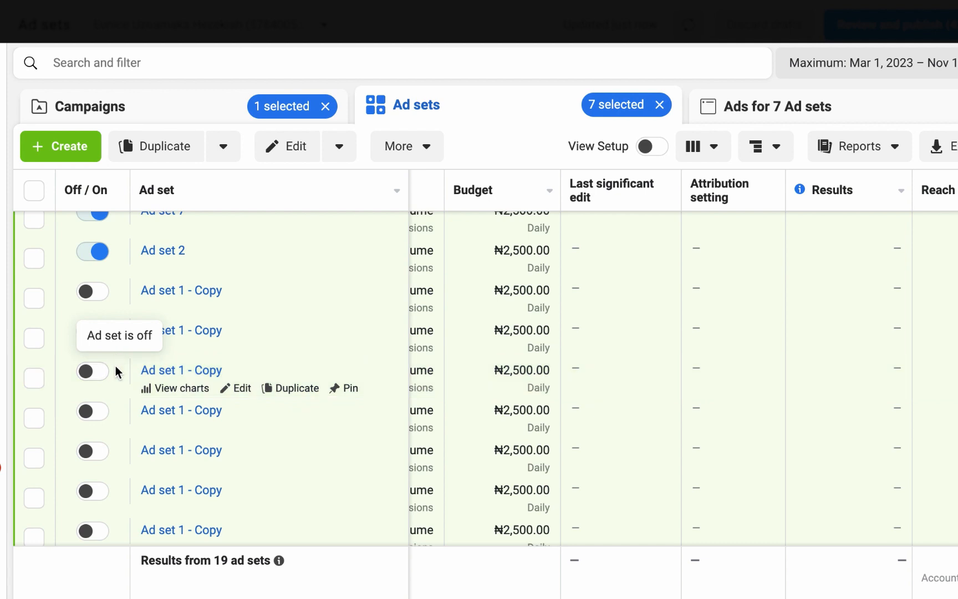
scroll(115, 382, "up", 6)
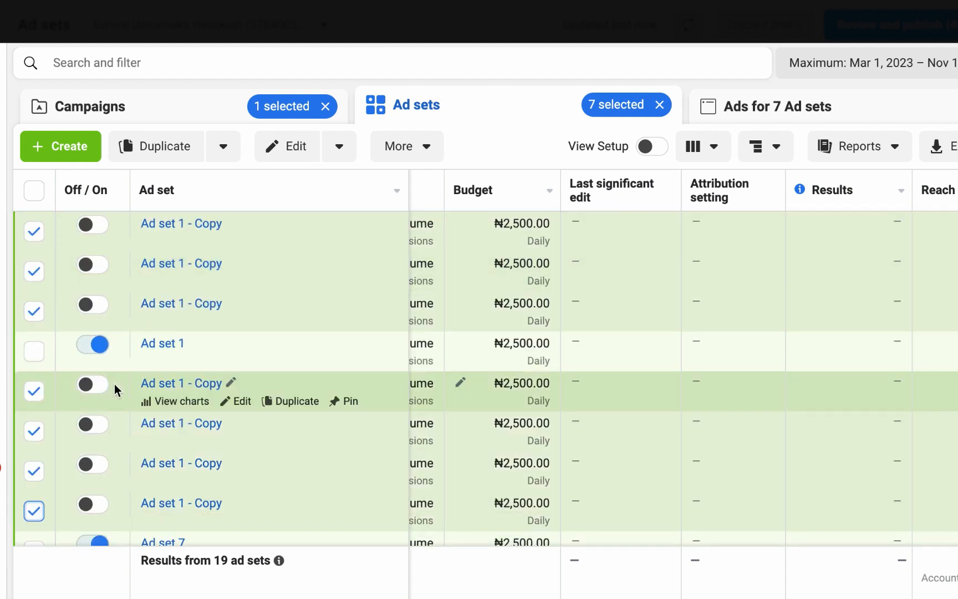
scroll(167, 416, "down", 1)
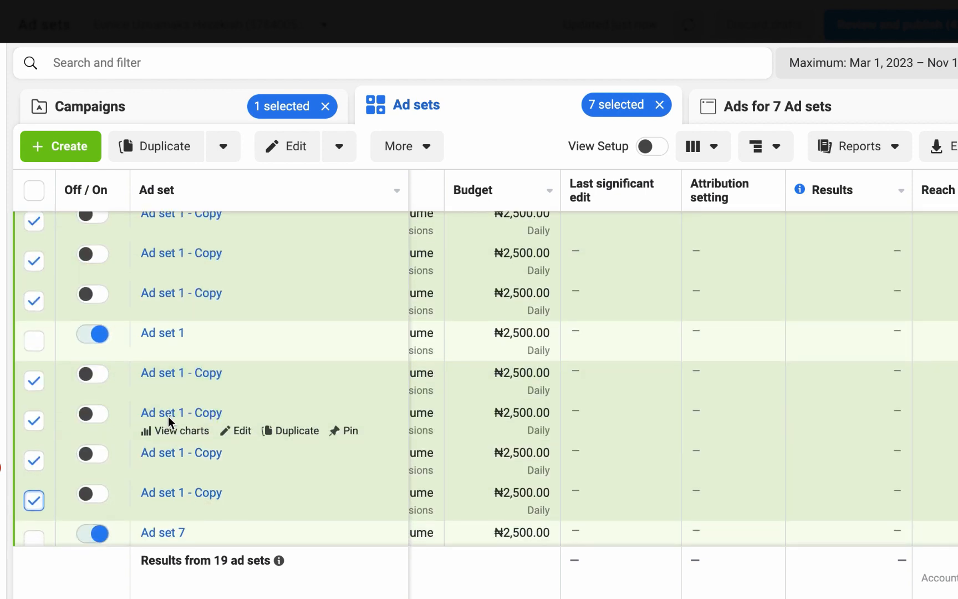
scroll(123, 421, "up", 1)
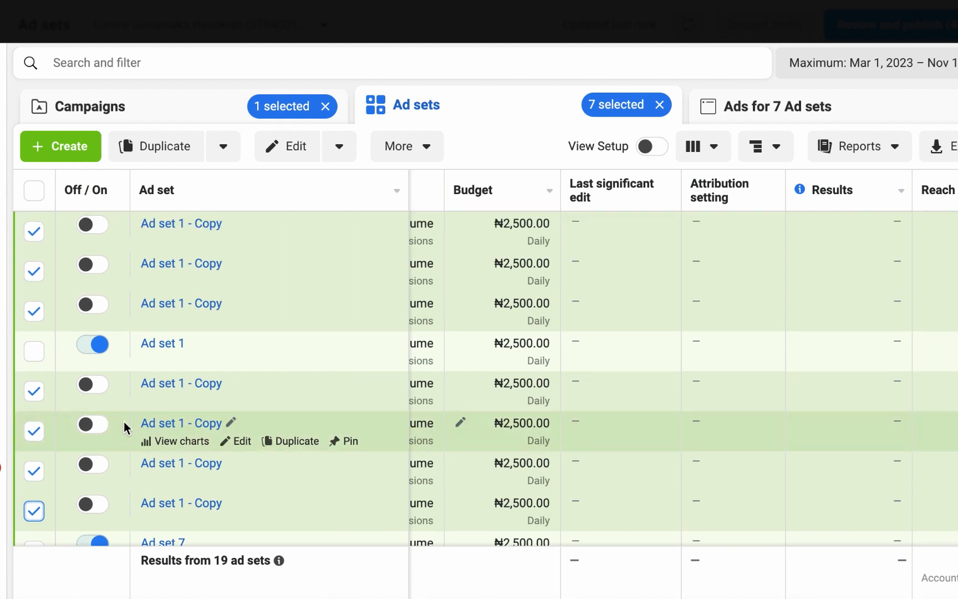
scroll(124, 421, "down", 2)
scroll(124, 421, "down", 4)
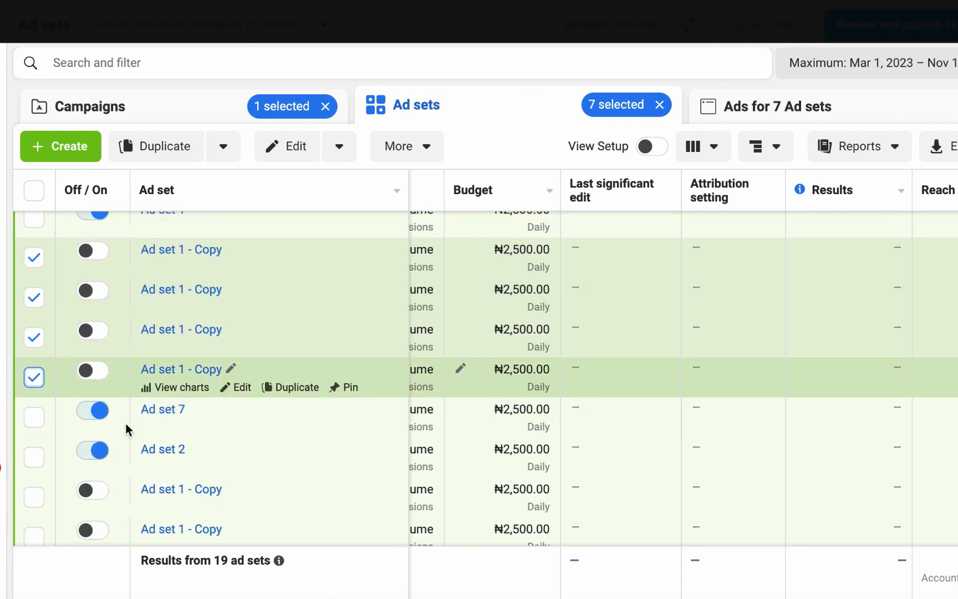
scroll(125, 423, "down", 2)
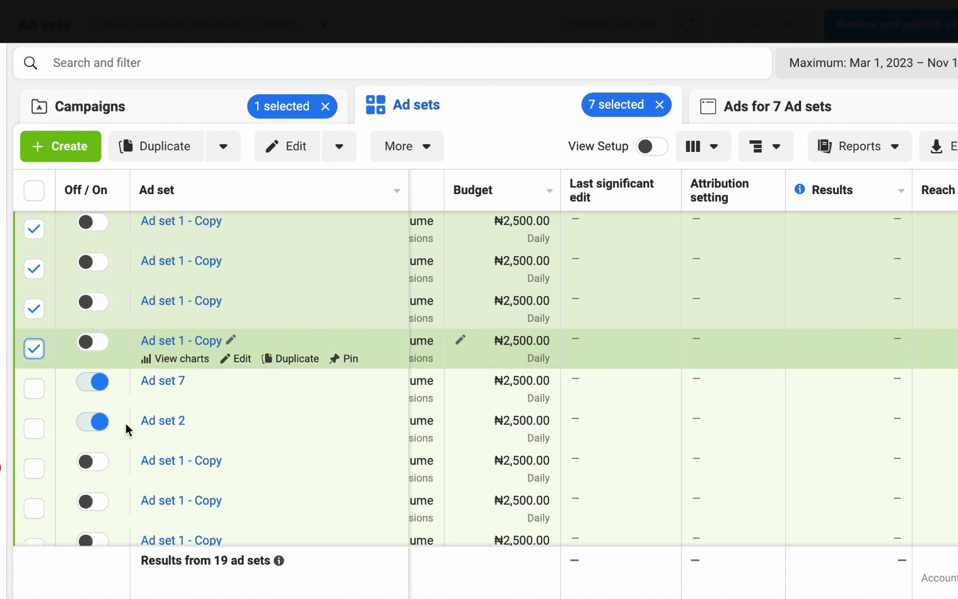
scroll(125, 423, "up", 5)
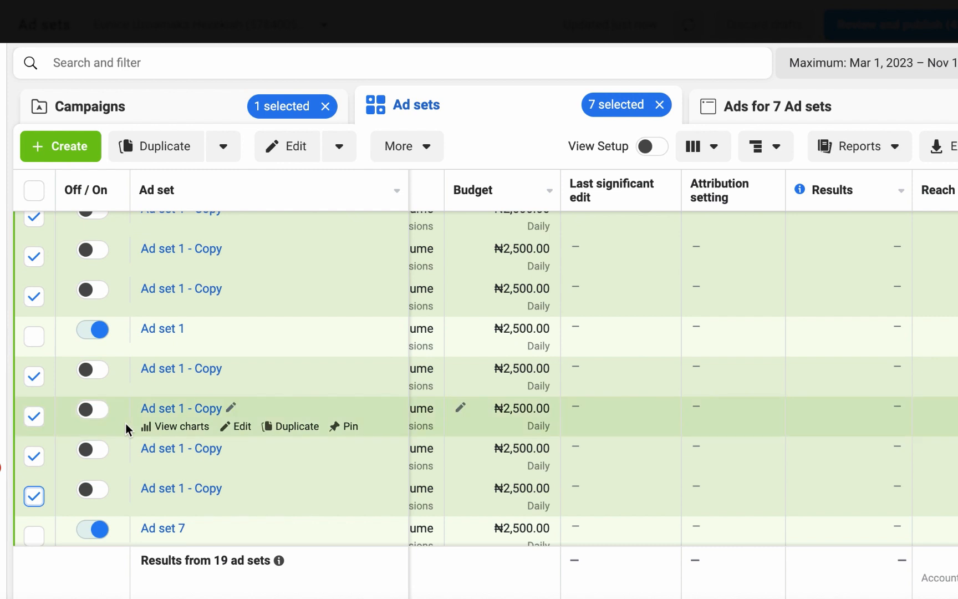
scroll(125, 422, "down", 2)
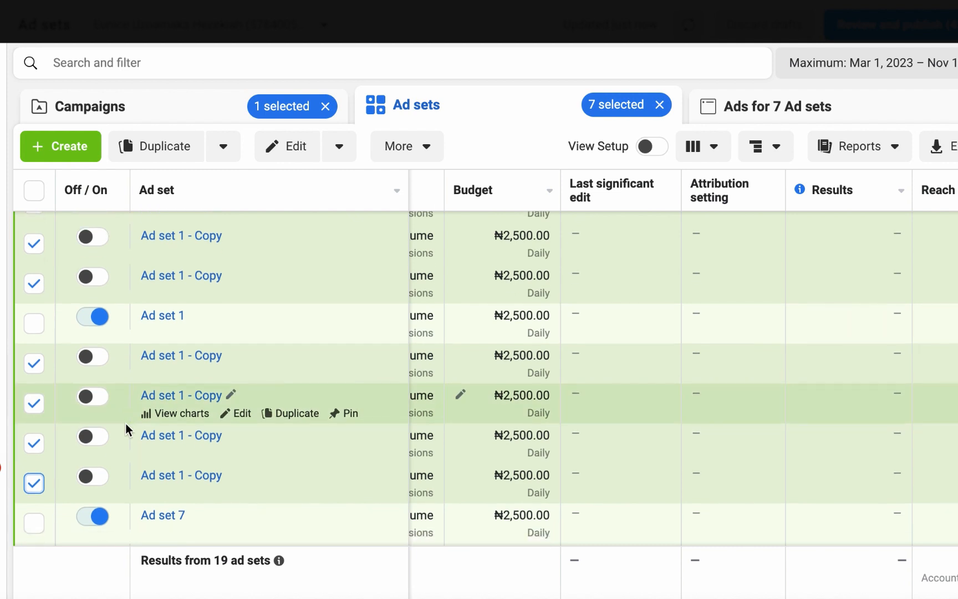
scroll(124, 423, "down", 4)
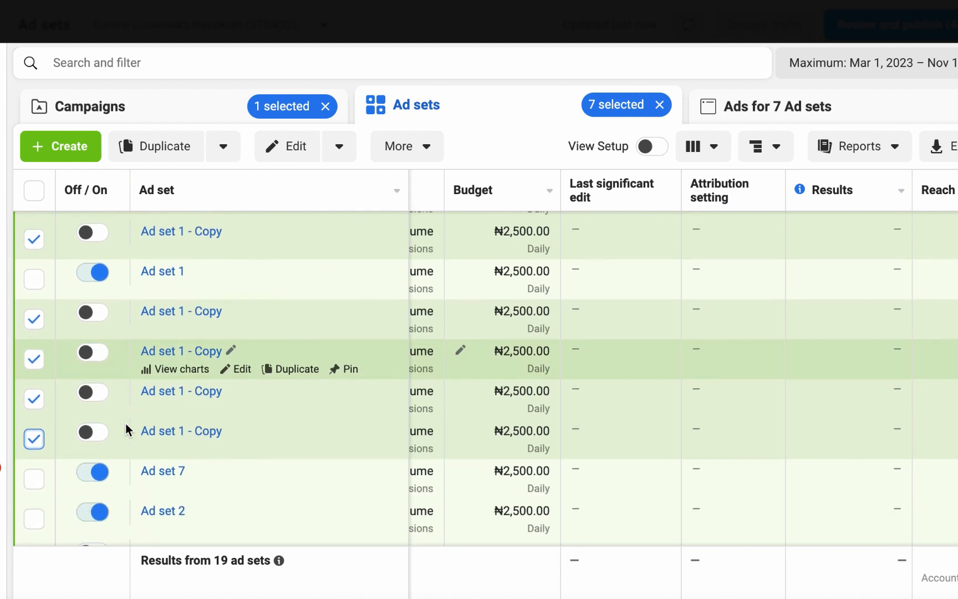
scroll(125, 423, "down", 3)
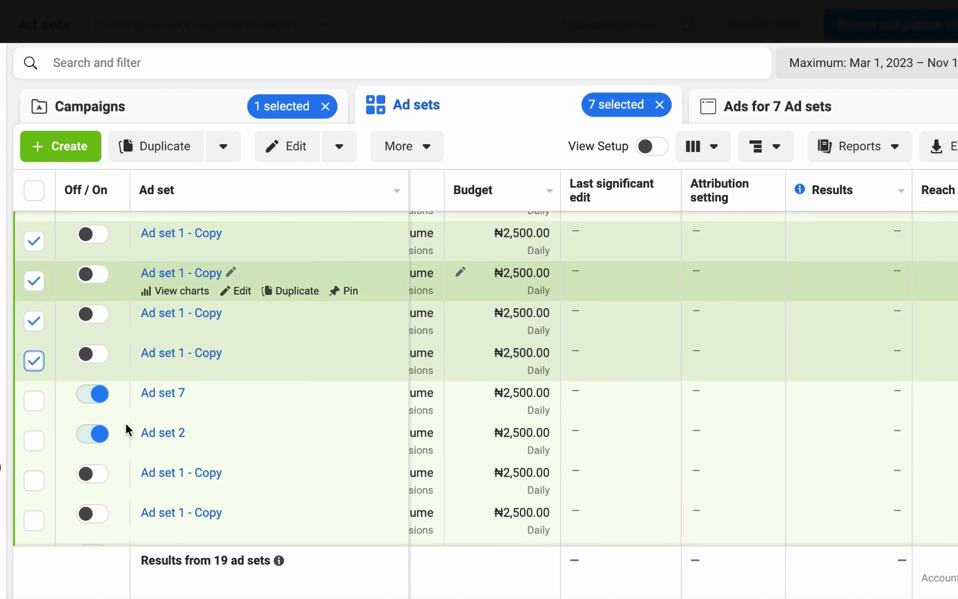
left_click(413, 152)
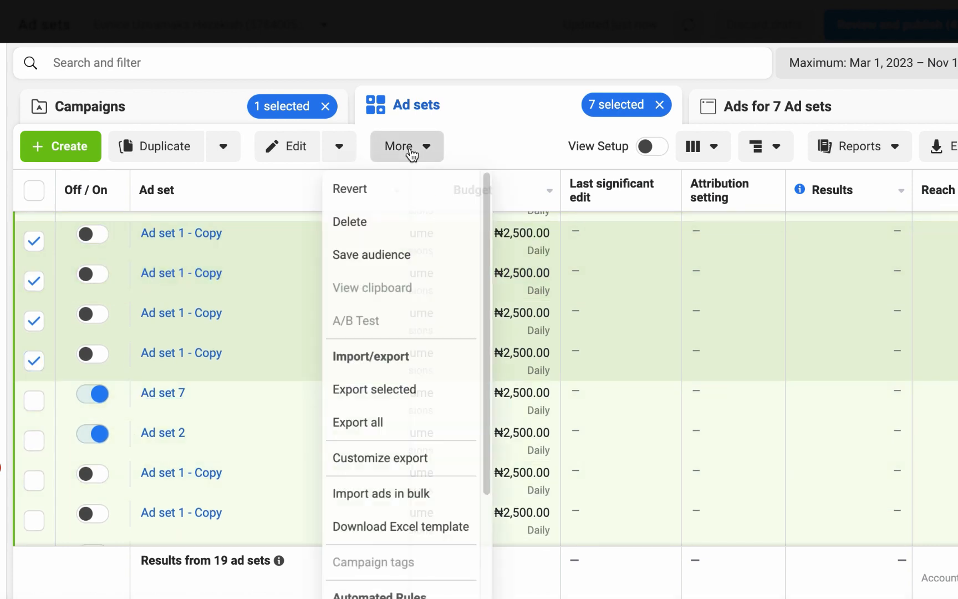
left_click(386, 230)
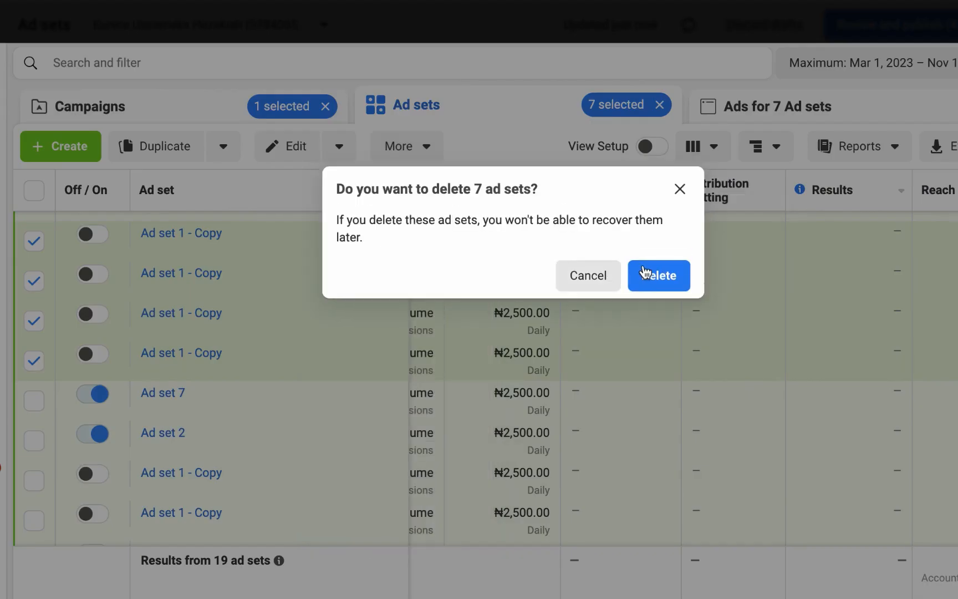
left_click(670, 278)
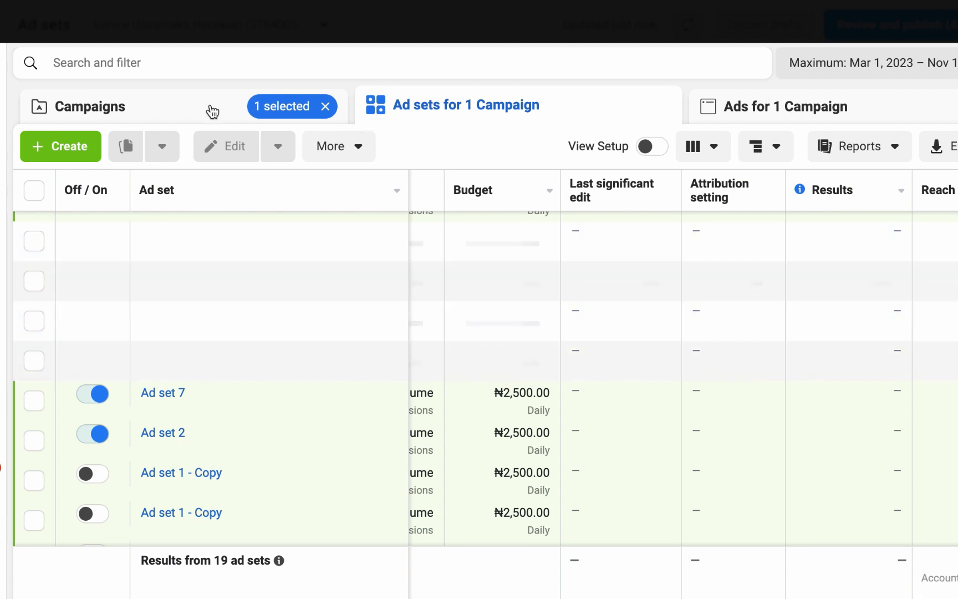
Open the copied campaign for editing, rename the ad under Ad set 7 as Ad 7 and return to the campaign-level settings.
left_click(201, 126)
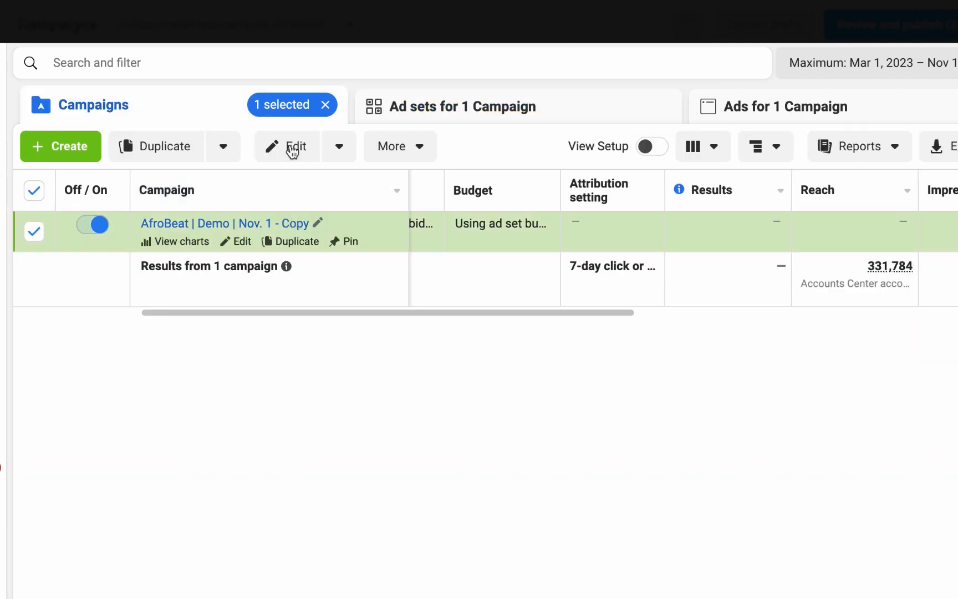
left_click(292, 148)
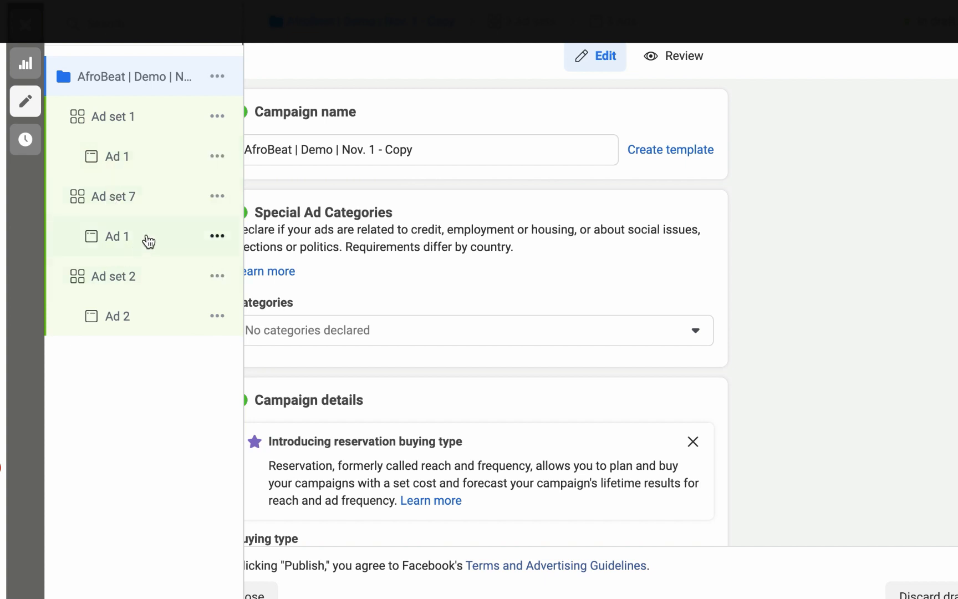
left_click(148, 239)
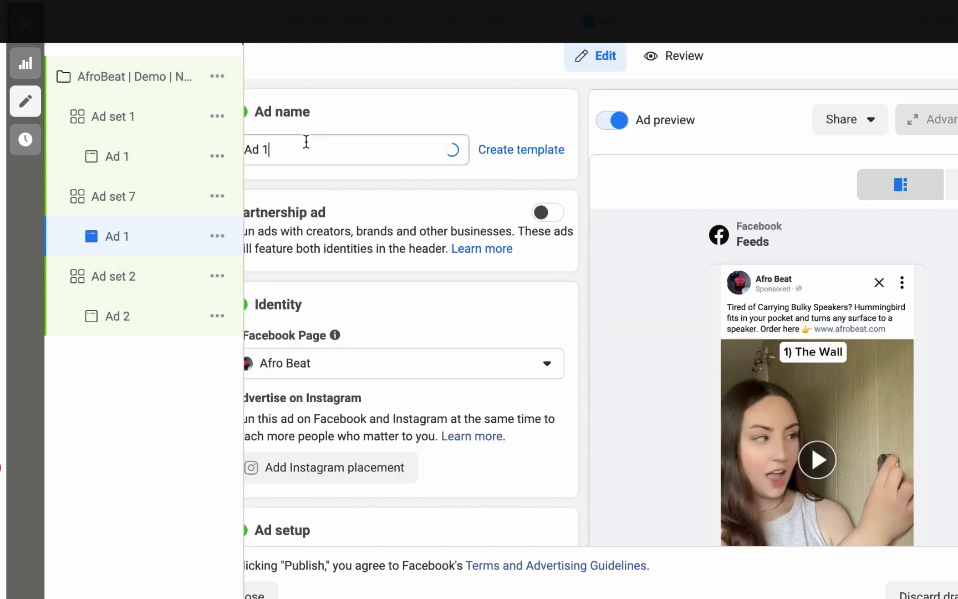
left_click(305, 145)
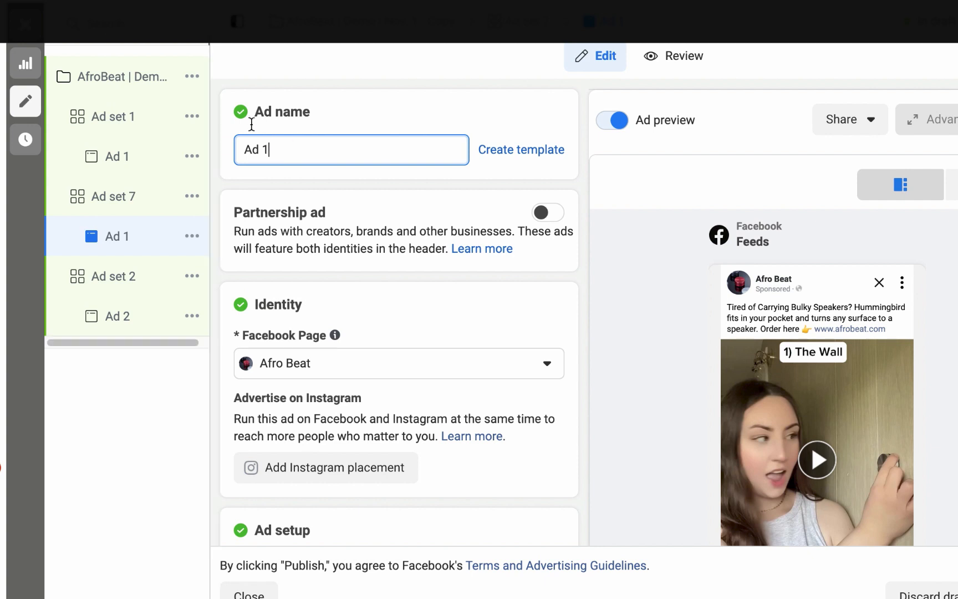
key("BackSpace")
type("7")
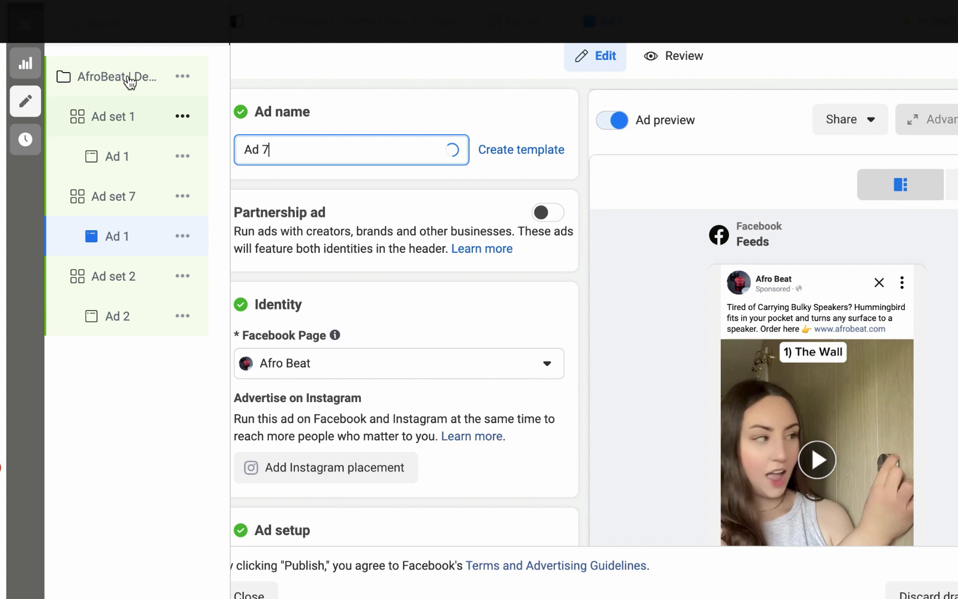
left_click(130, 82)
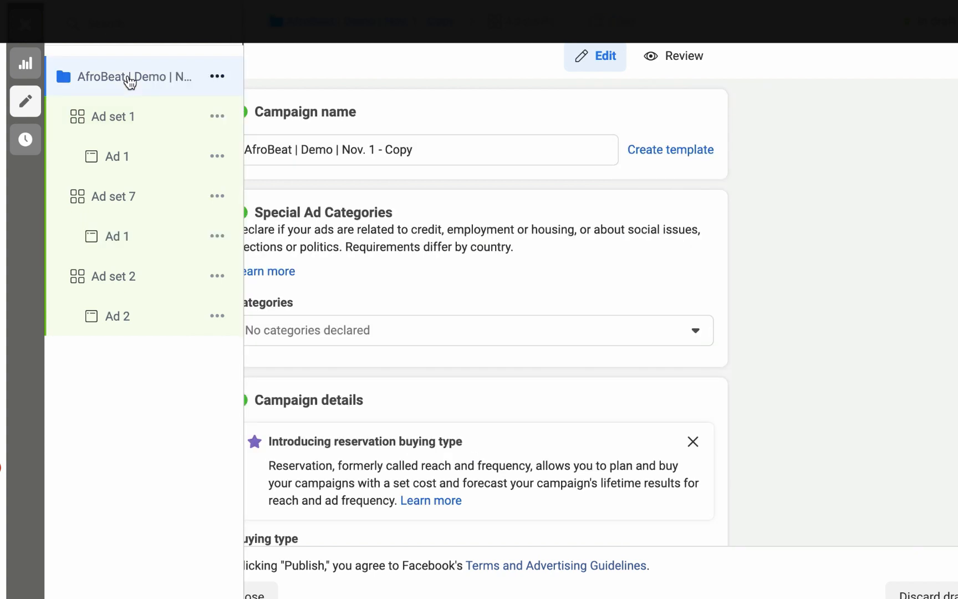
Replace the ending of the copied campaign's name so it reads AfroBeat | Demo | Nov. 2.
left_click(441, 143)
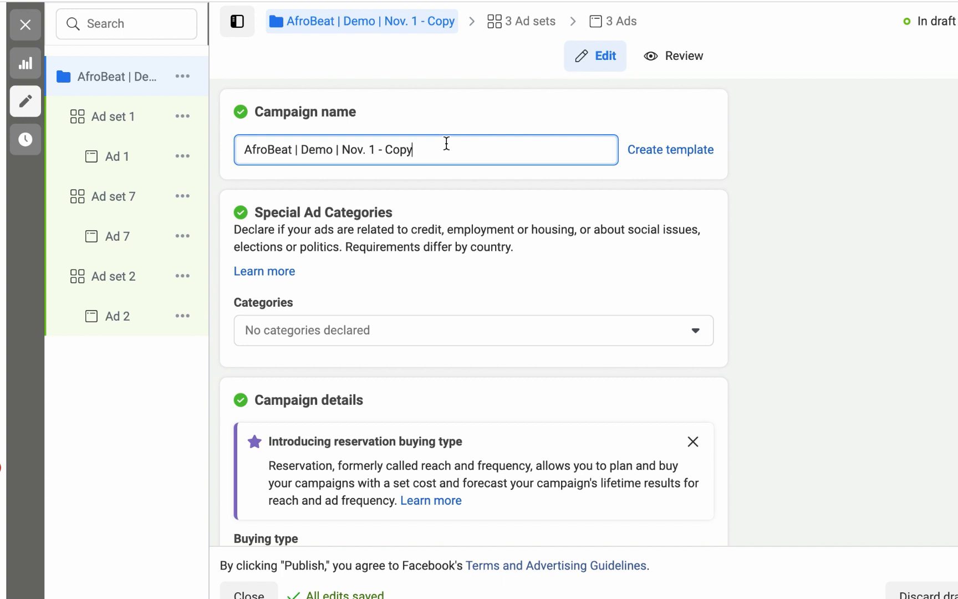
key("shift+Left")
key("shift+Left")
key("shift+Left")
key("shift+Left")
key("shift+Left")
key("shift+Left")
key("shift+Left")
key("shift+Left")
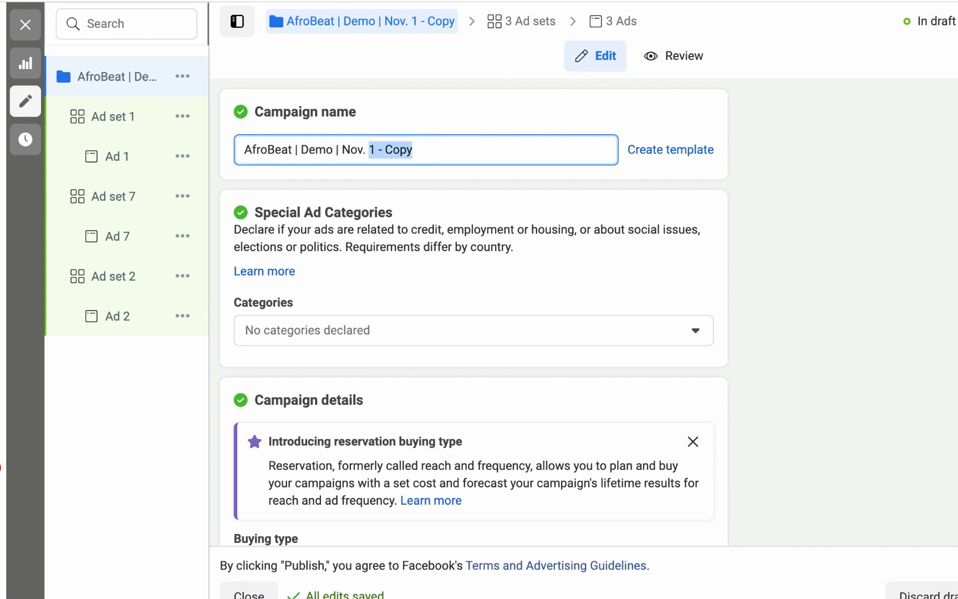
type("2")
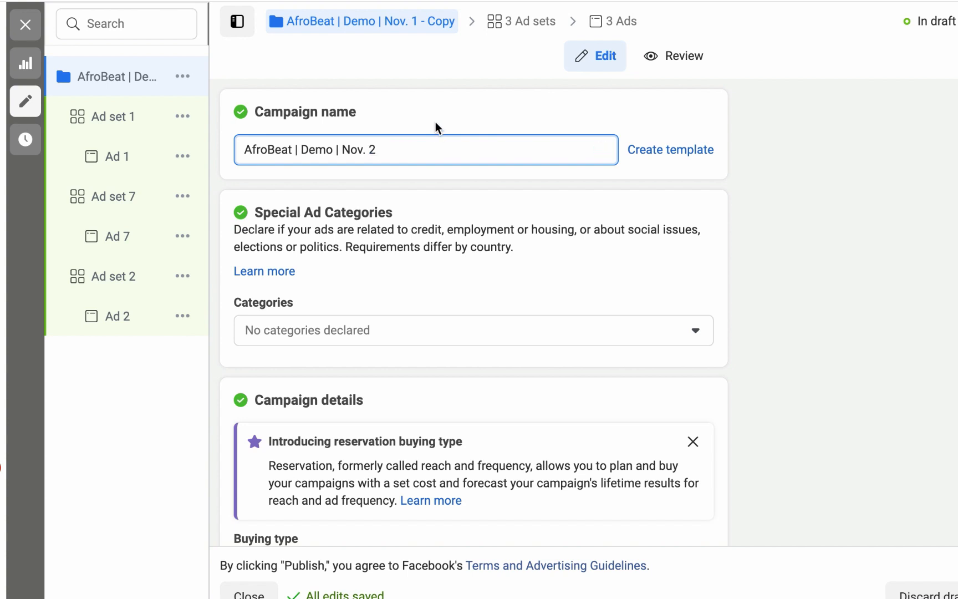
left_click(434, 124)
Insert TB after Demo in the campaign name, making it AfroBeat | Demo | TB | Nov. 2.
left_click(326, 157)
double_click(326, 156)
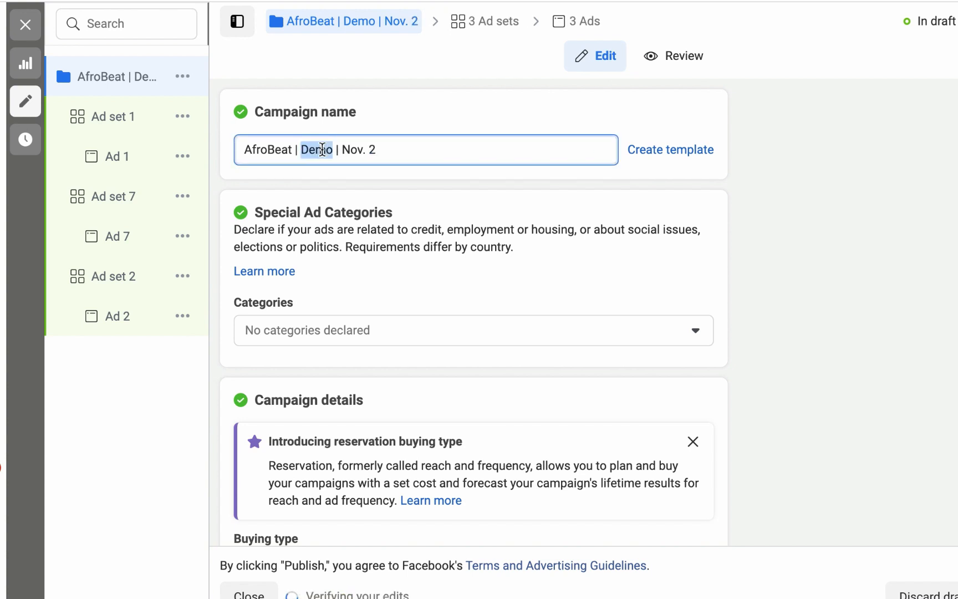
key("Right")
type("| ")
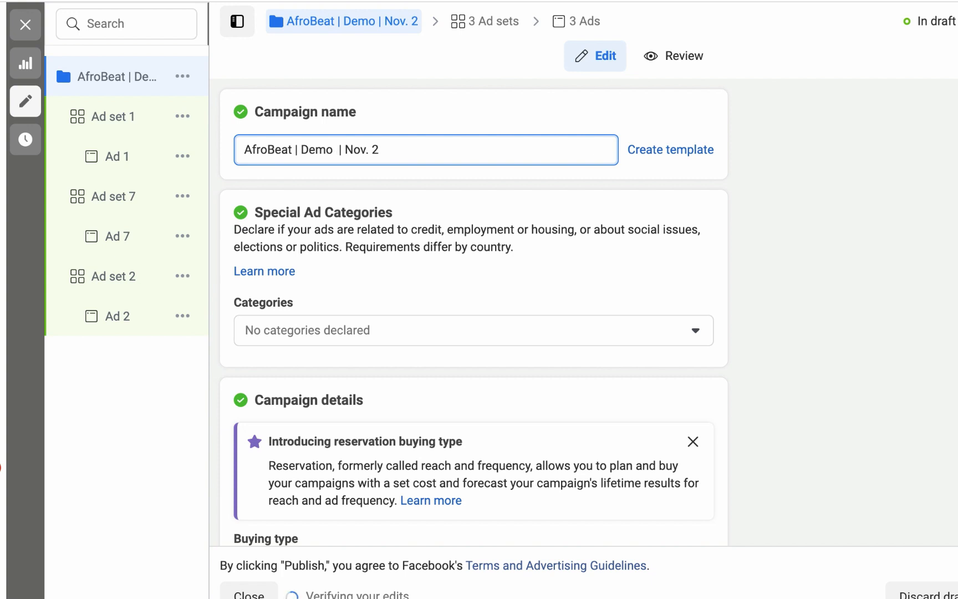
type("TB")
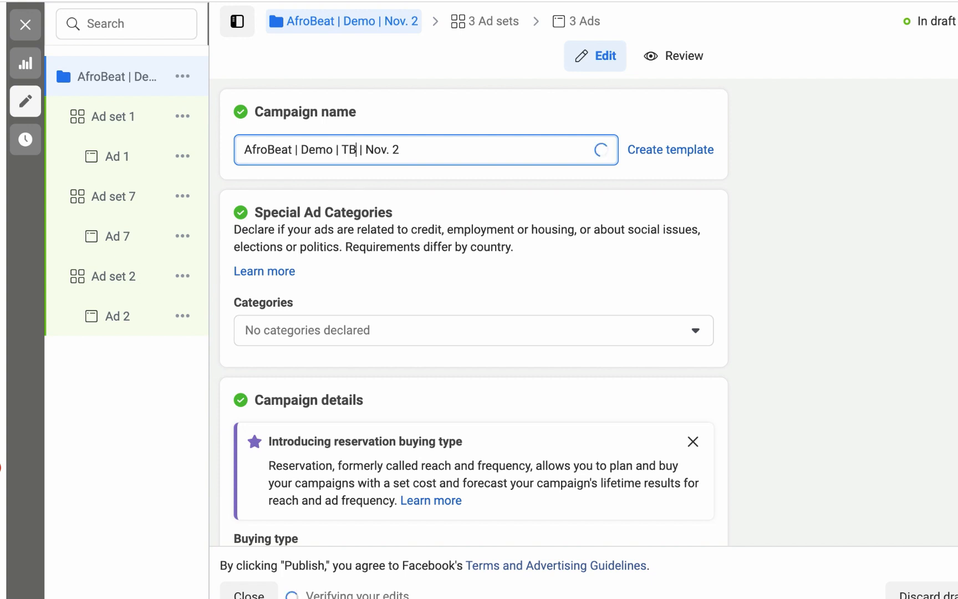
left_click(444, 117)
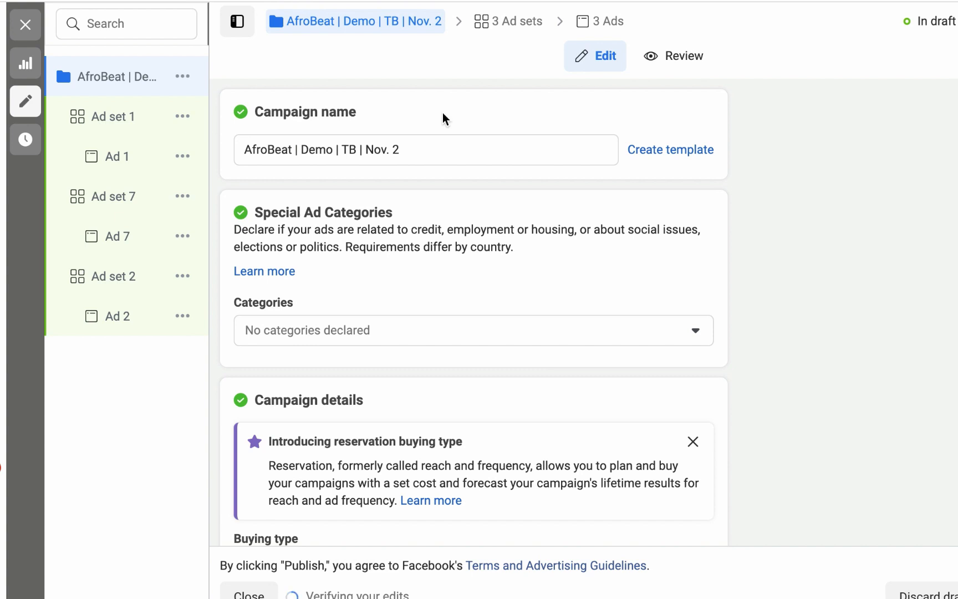
Go through Ad set 1 to its Ad 1 and open the ad creative's video for editing.
mouse_move(107, 117)
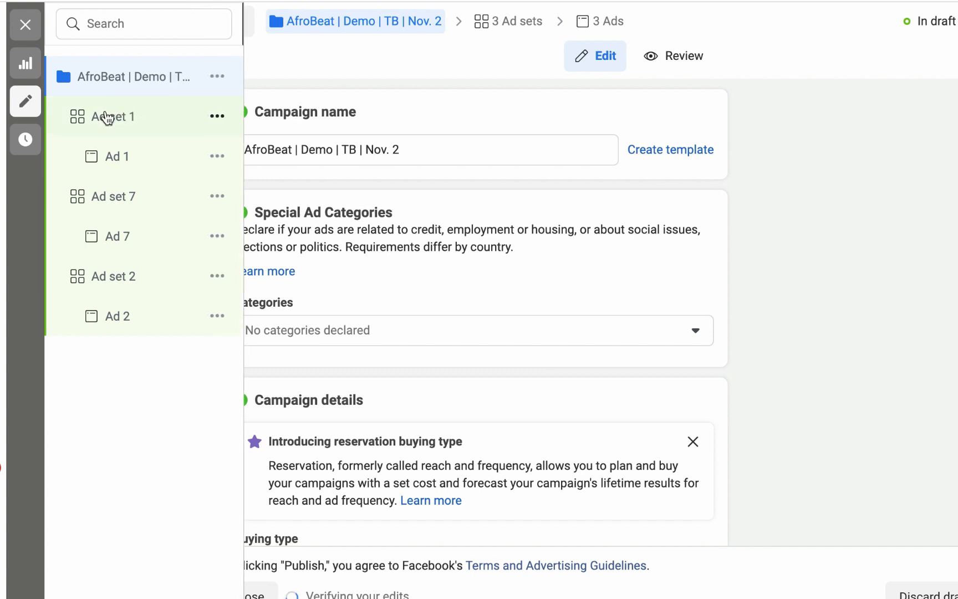
left_click(107, 117)
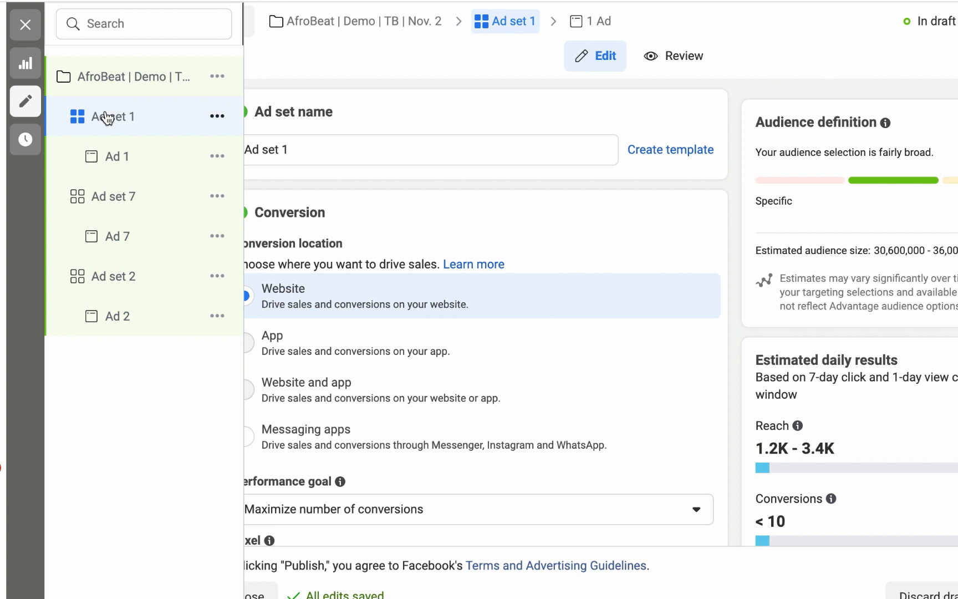
left_click(140, 159)
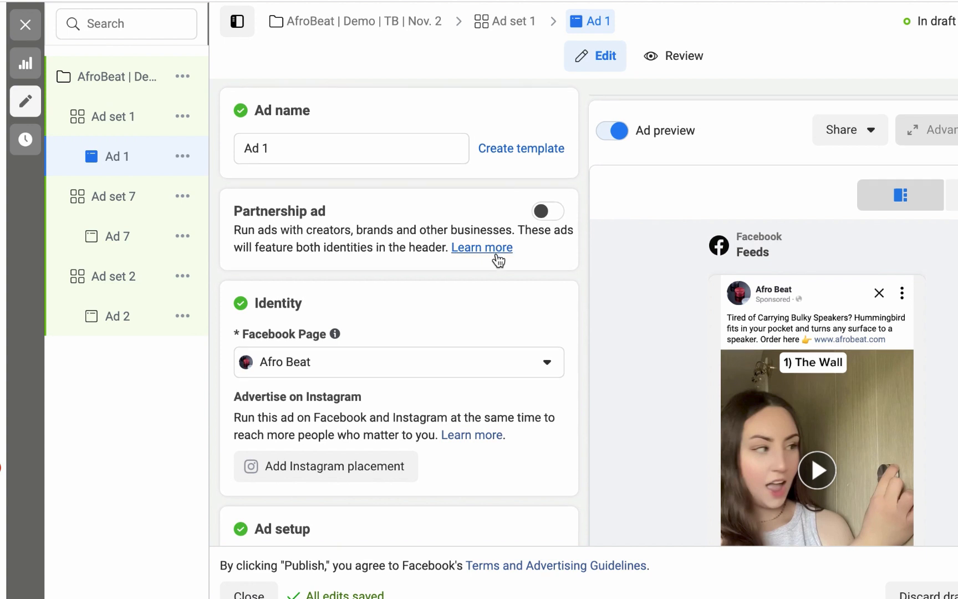
scroll(497, 258, "down", 1)
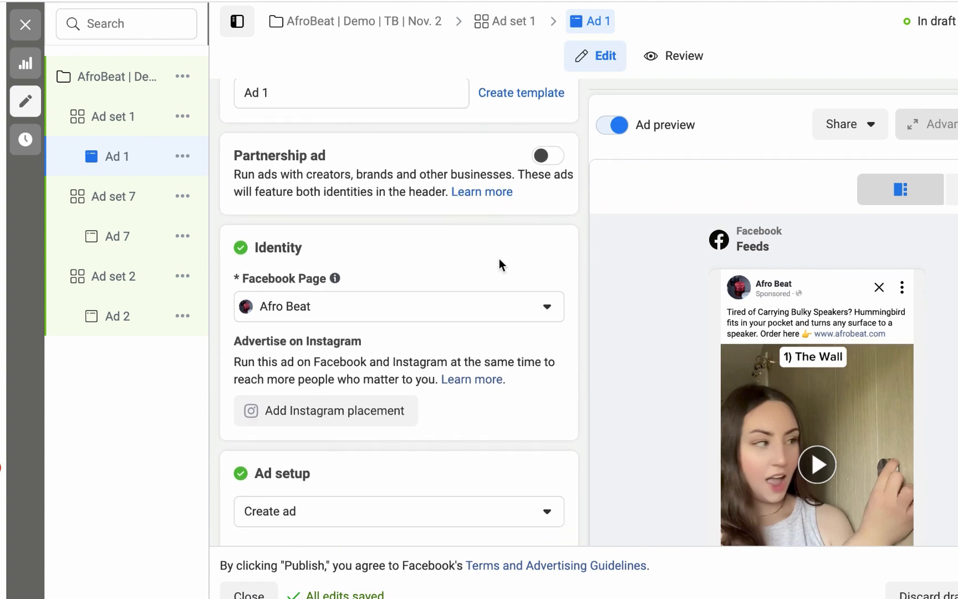
scroll(506, 259, "down", 8)
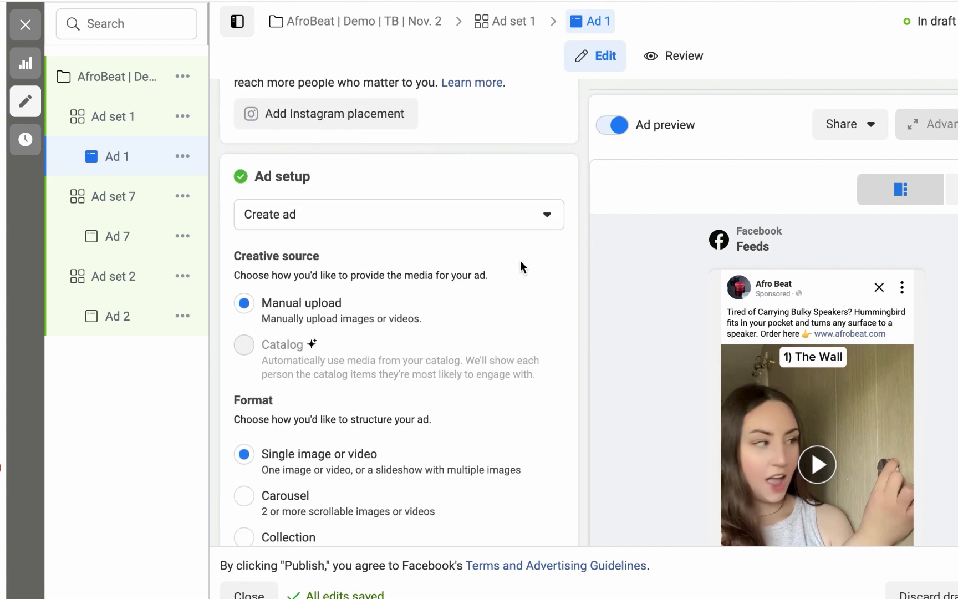
scroll(524, 263, "down", 4)
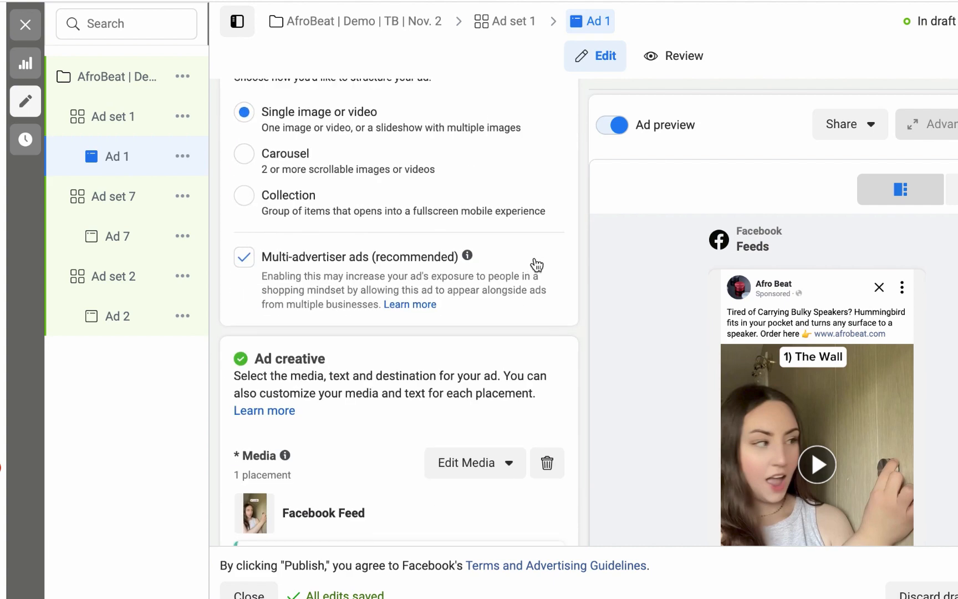
scroll(488, 294, "down", 2)
left_click(474, 354)
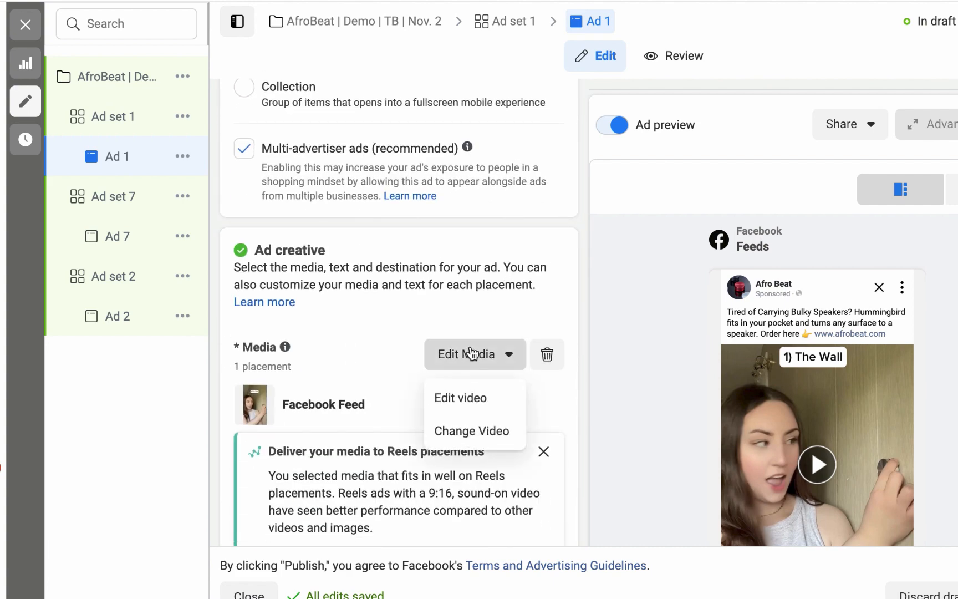
left_click(450, 396)
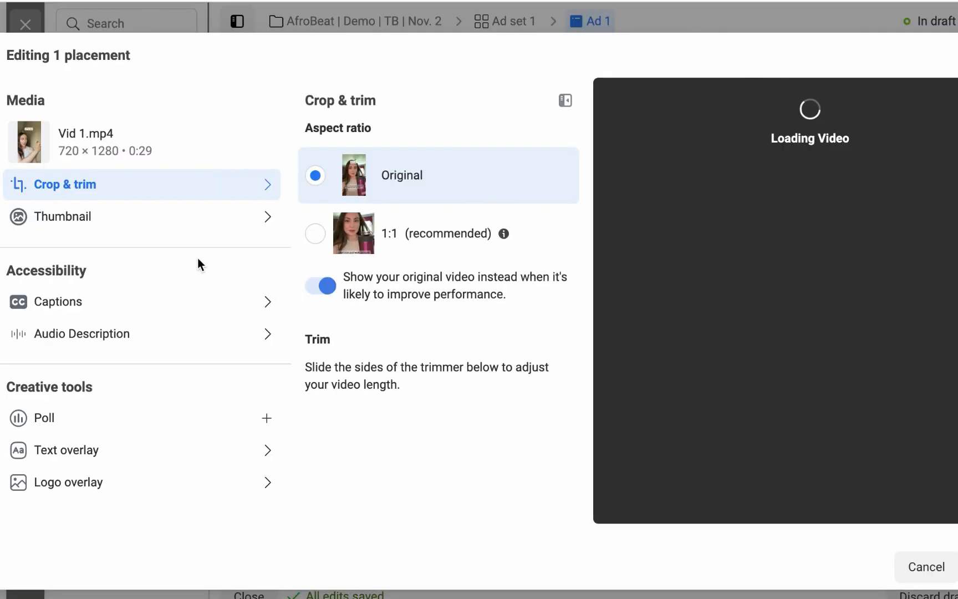
Replace the thumbnail of Vid 1.mp4 with the BlackMain account image and save the media edit.
left_click(173, 232)
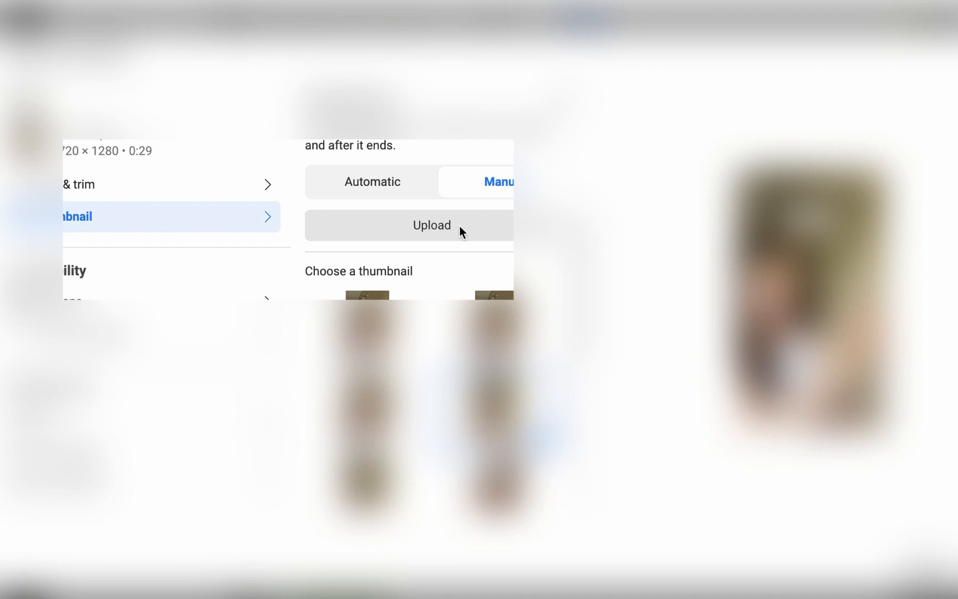
left_click(459, 225)
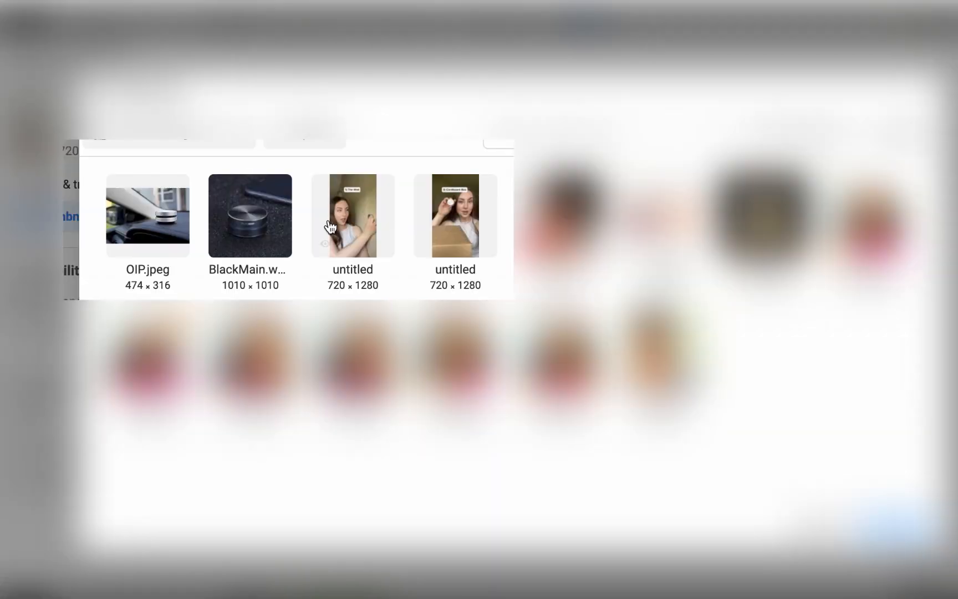
left_click(250, 226)
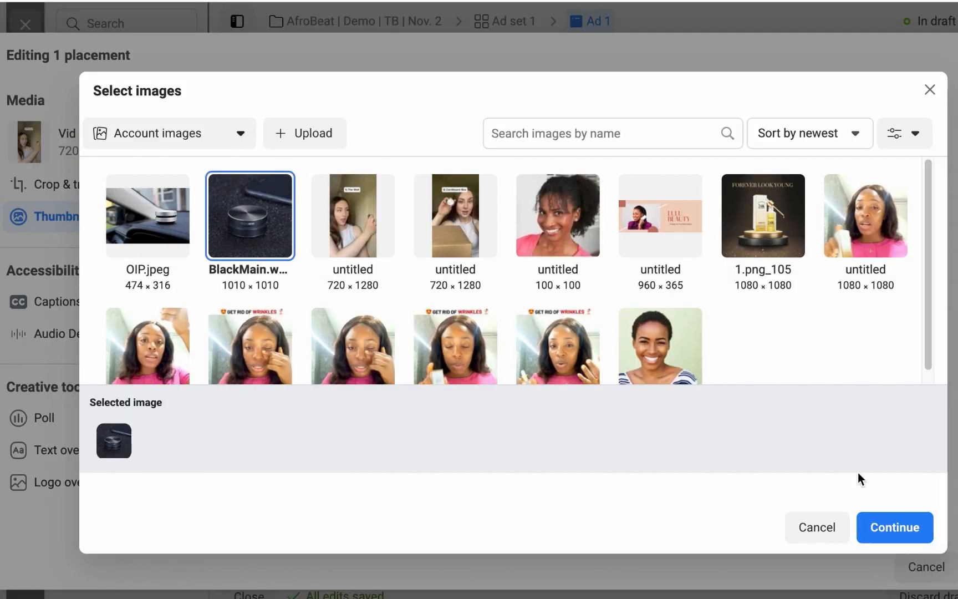
left_click(891, 525)
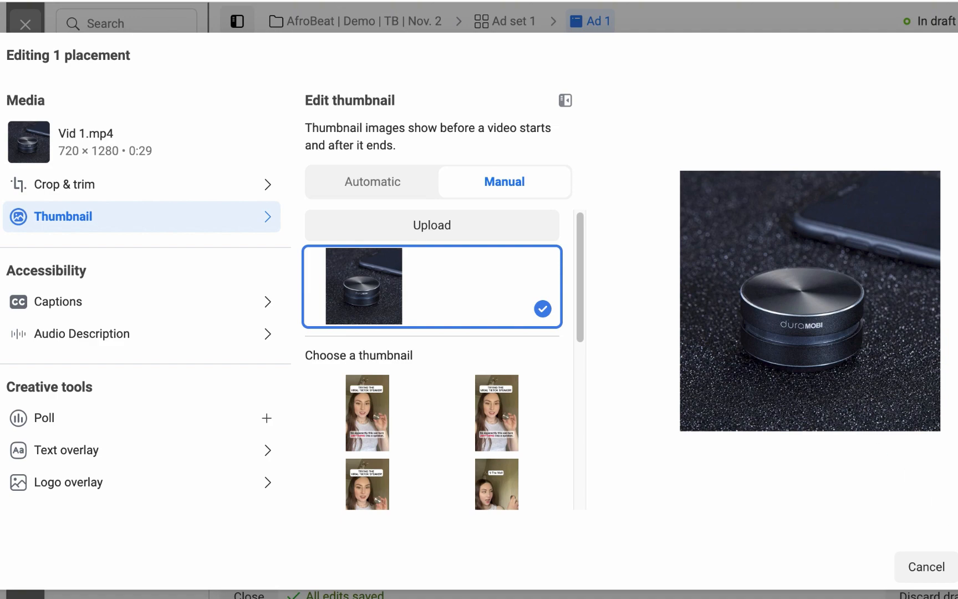
left_click(956, 566)
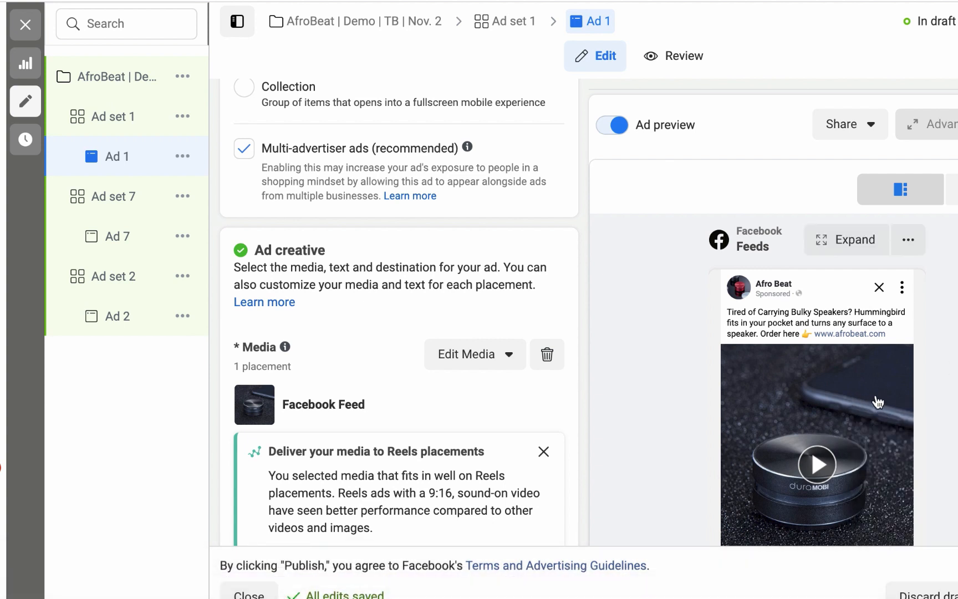
Duplicate Ad 1 in the original campaign as one copy, keeping existing reactions, comments and shares.
scroll(877, 402, "down", 3)
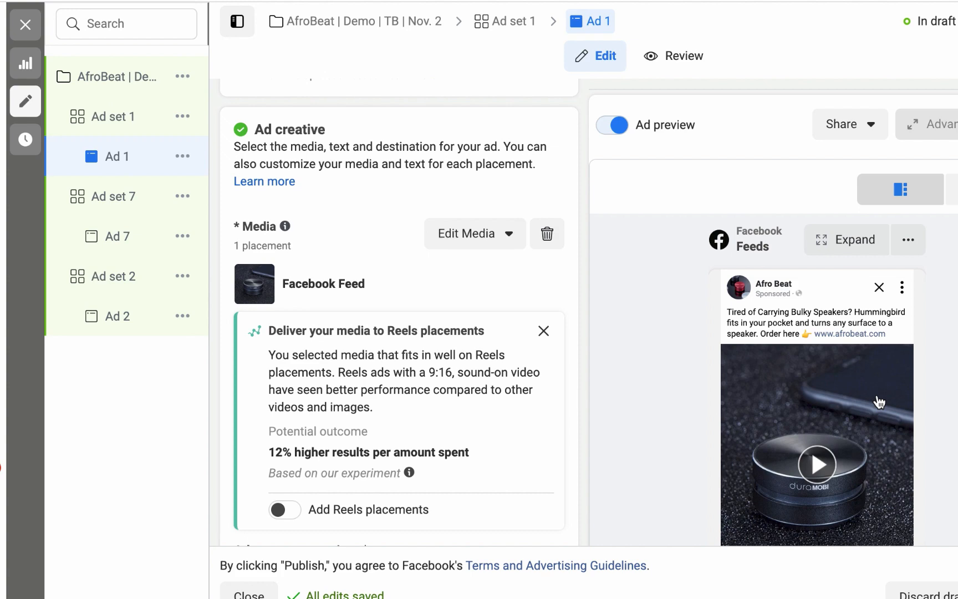
scroll(879, 401, "down", 7)
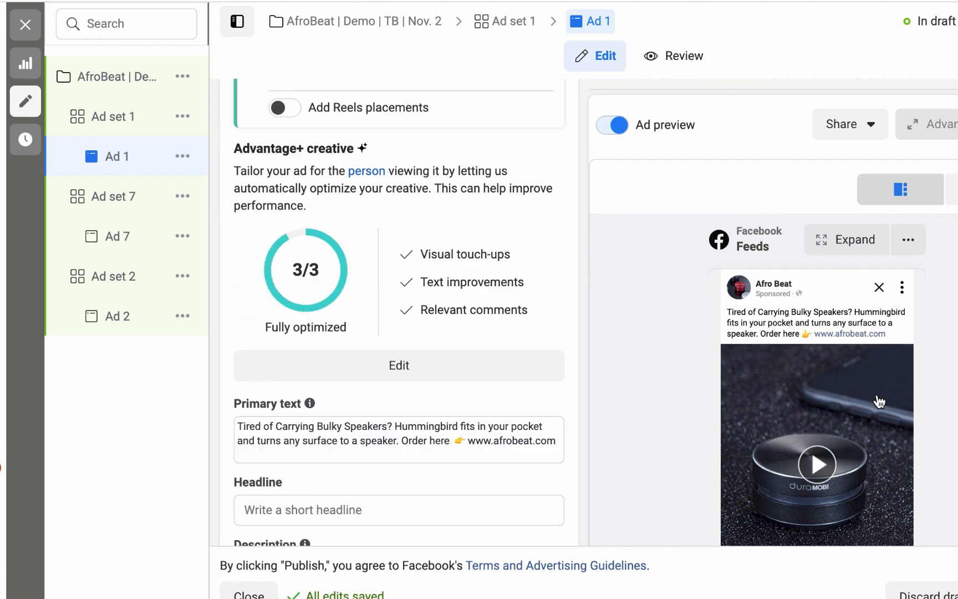
scroll(880, 410, "down", 10)
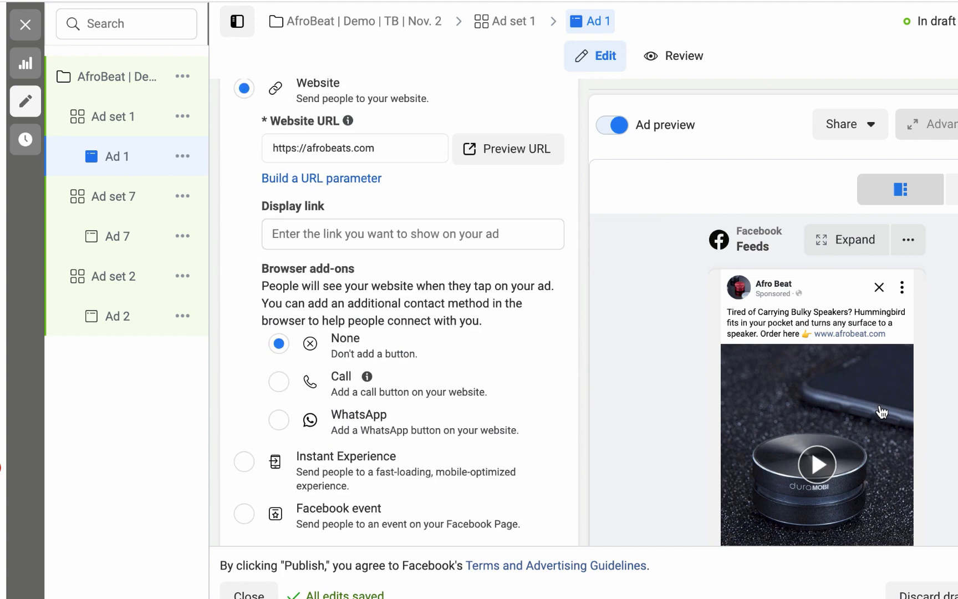
scroll(881, 413, "down", 10)
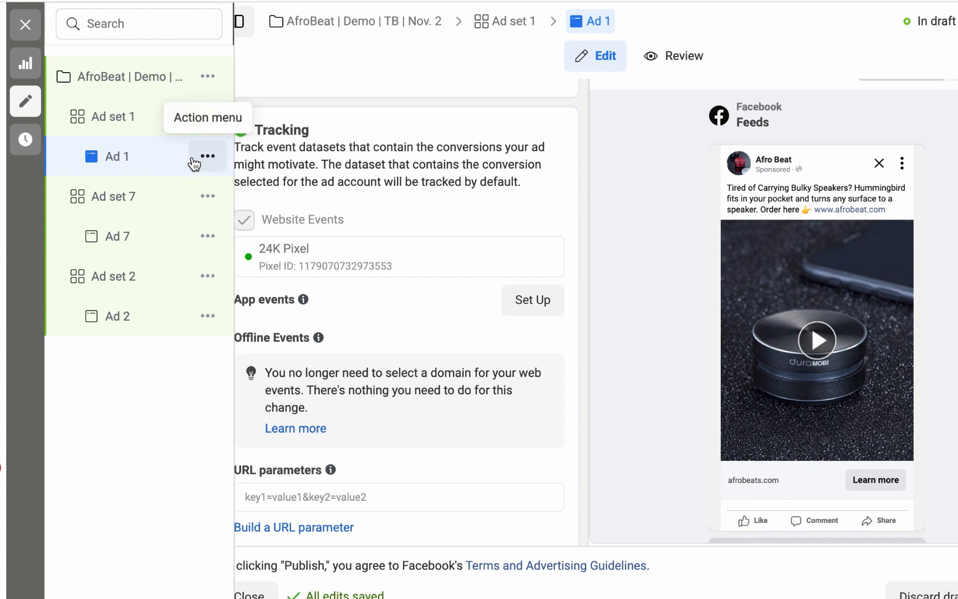
left_click(223, 160)
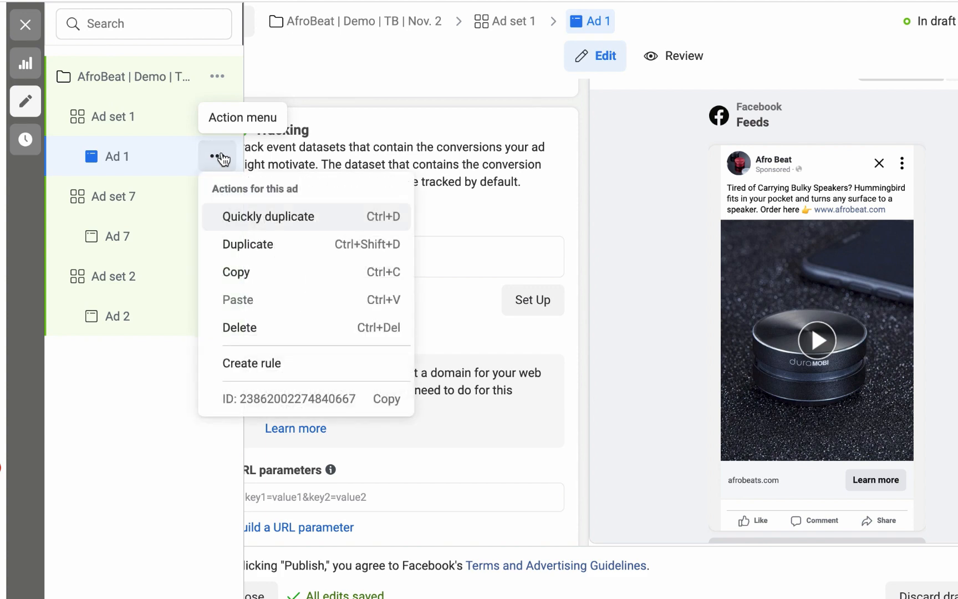
left_click(286, 246)
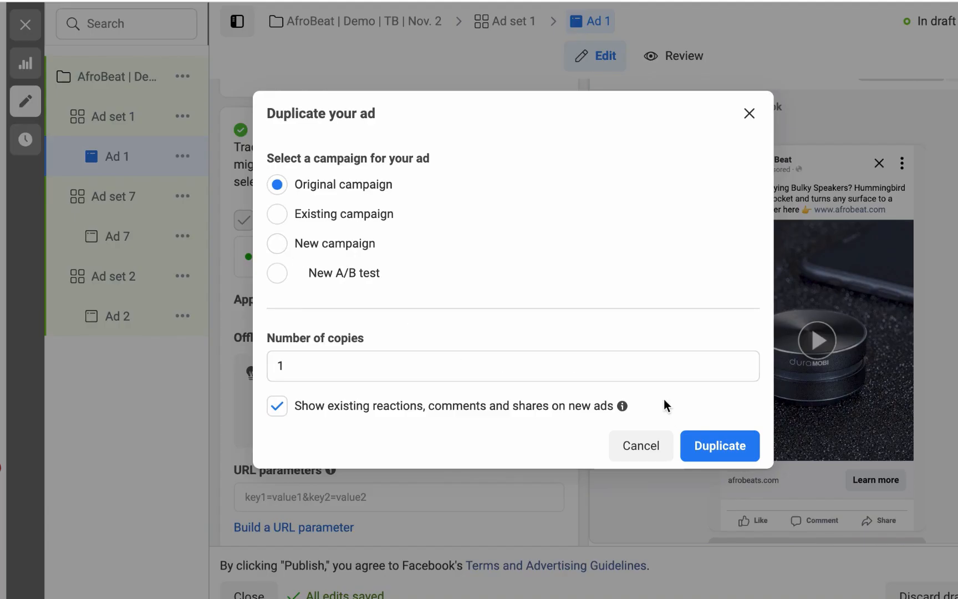
left_click(705, 444)
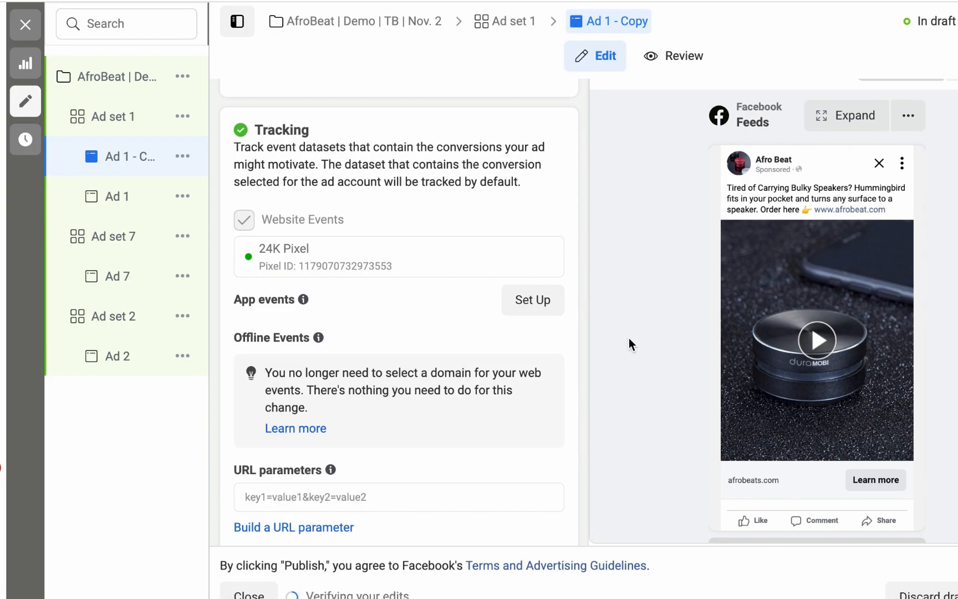
Rename the duplicated ad under Ad set 1 as Ad 2.
scroll(478, 247, "up", 20)
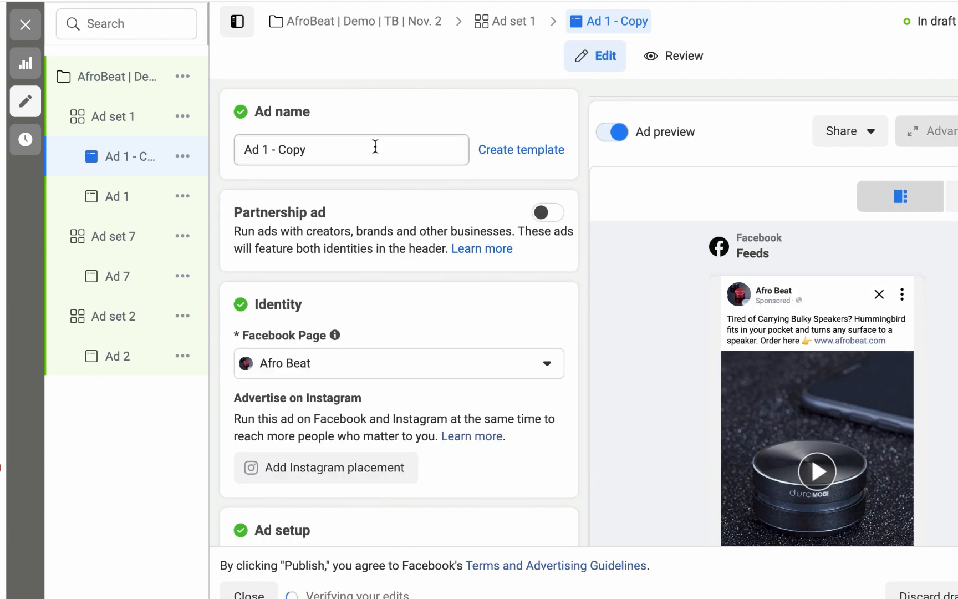
left_click(375, 147)
key("shift+Left")
key("shift+Left")
key("shift+Left")
key("shift+Left")
key("shift+Left")
key("shift+Left")
key("shift+Left")
key("shift+Left")
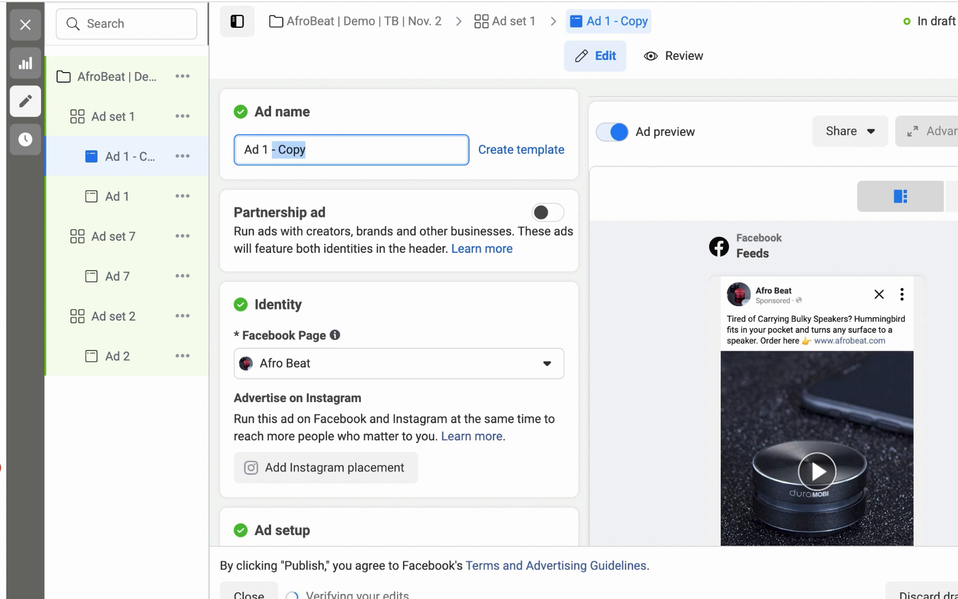
type("2")
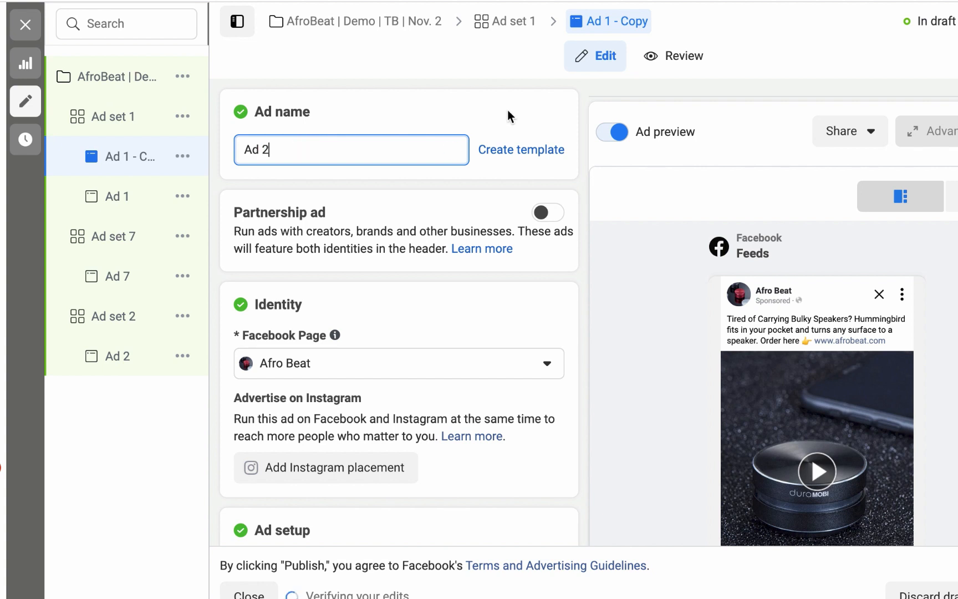
left_click(486, 108)
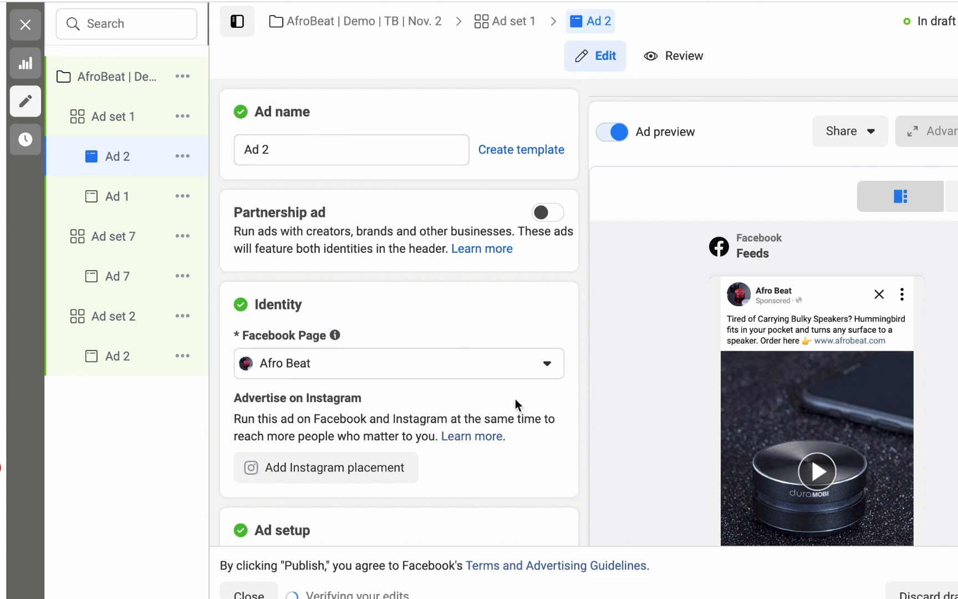
Open the ad creative's video of Ad 2 under Ad set 1 for editing.
scroll(519, 400, "down", 5)
scroll(528, 406, "down", 4)
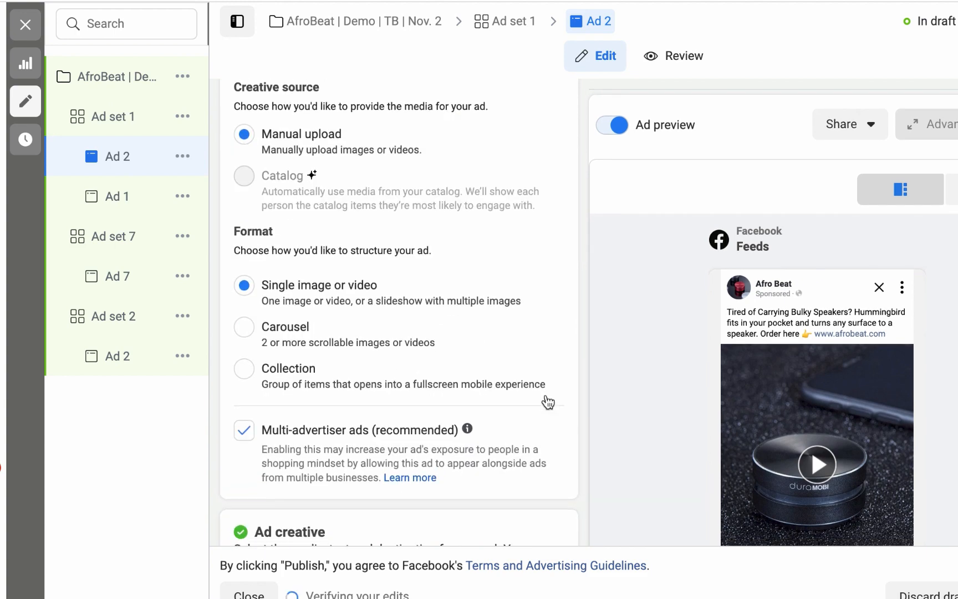
scroll(549, 399, "down", 2)
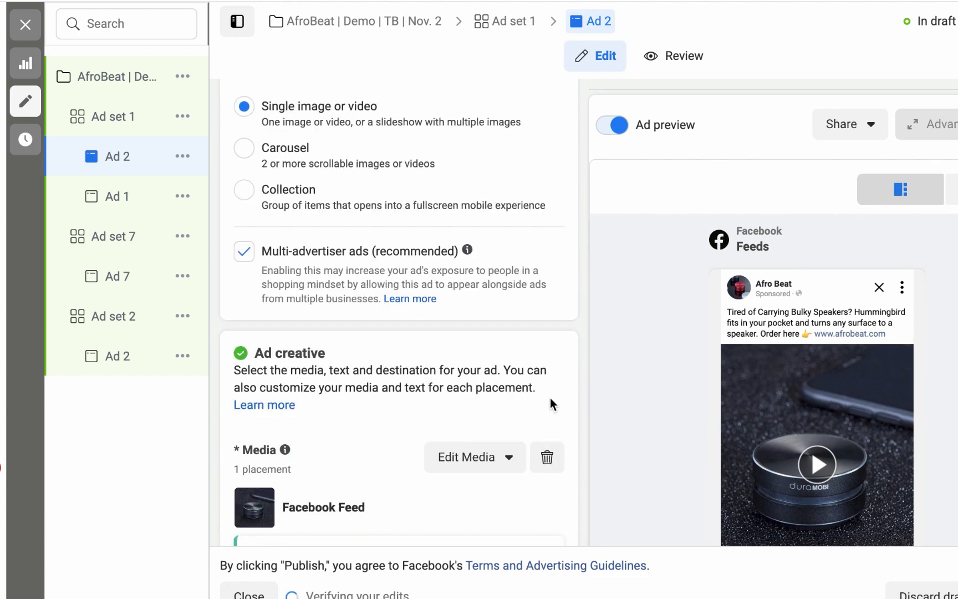
left_click(483, 456)
left_click(487, 497)
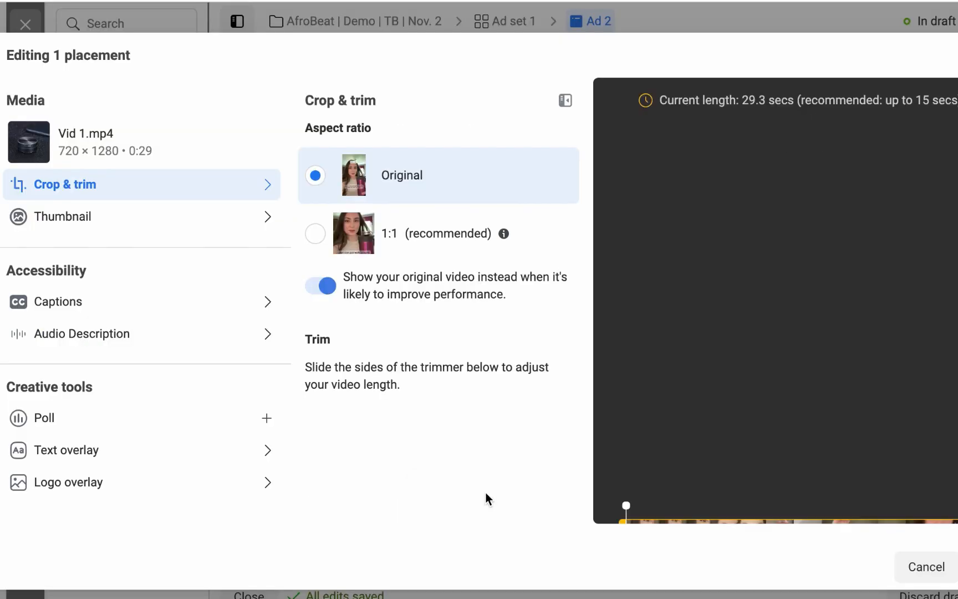
Replace the thumbnail of Vid 1.mp4 in Ad 2 with the account image OIP.jpeg and save the media edit.
left_click(235, 232)
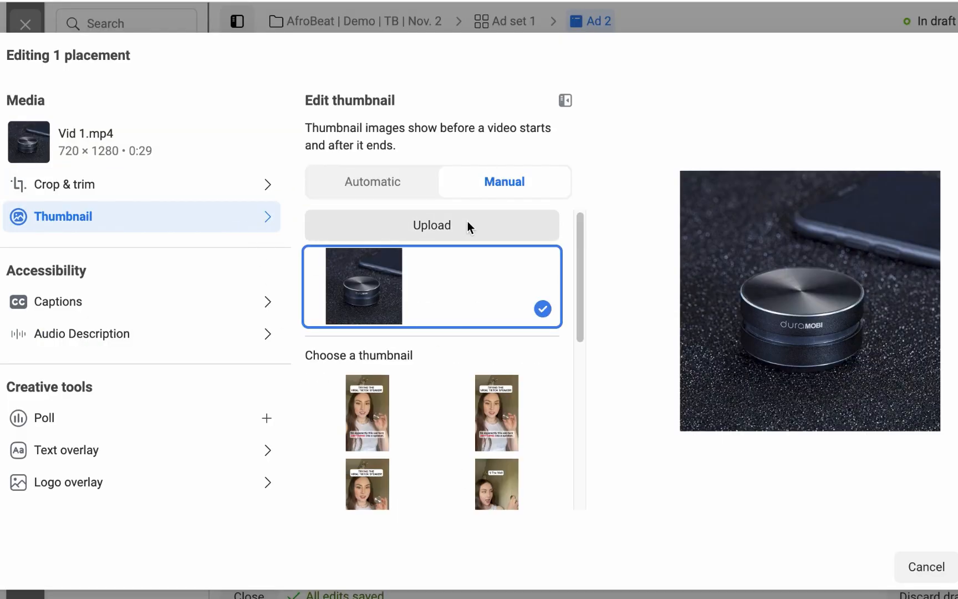
left_click(419, 224)
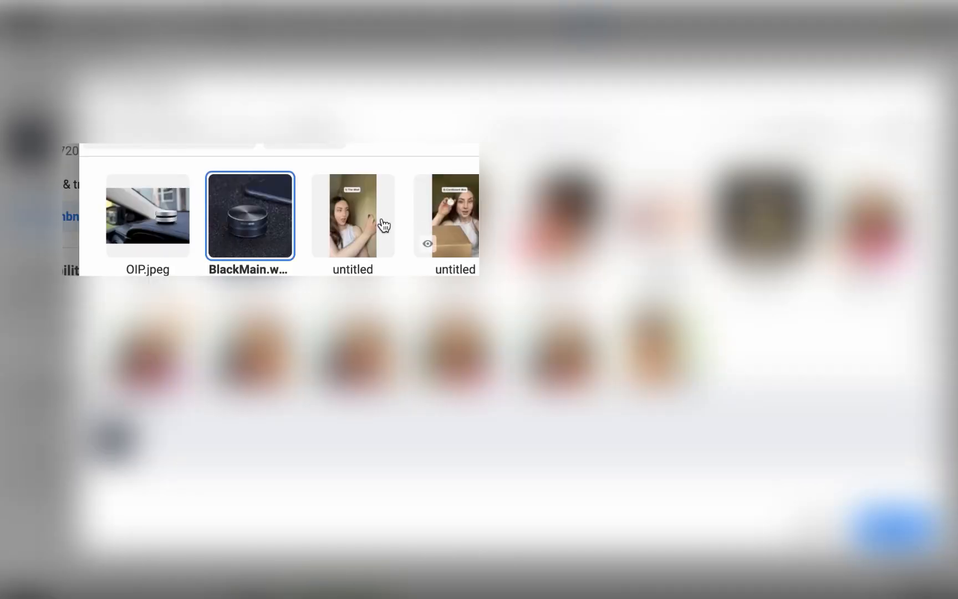
left_click(174, 232)
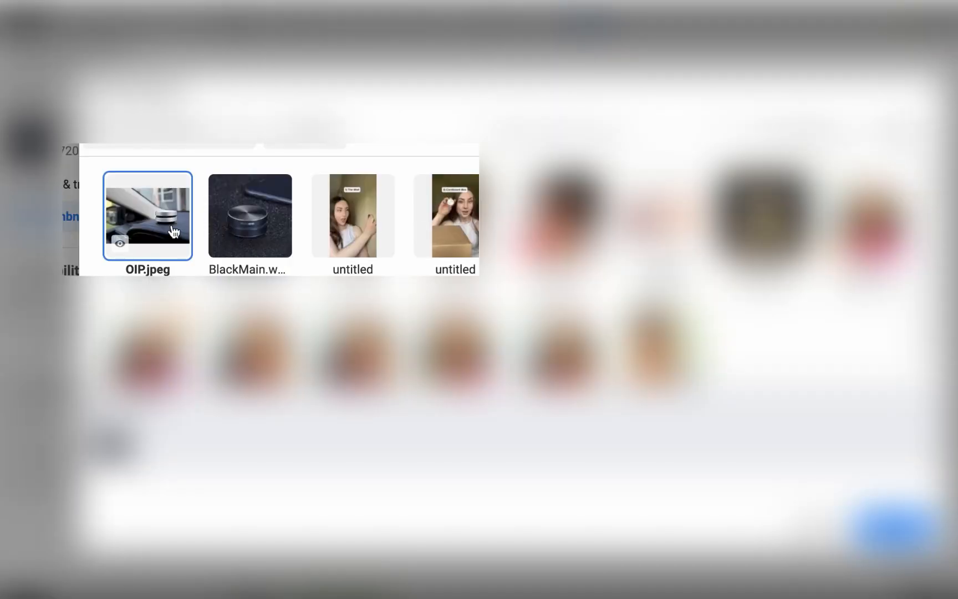
left_click(893, 529)
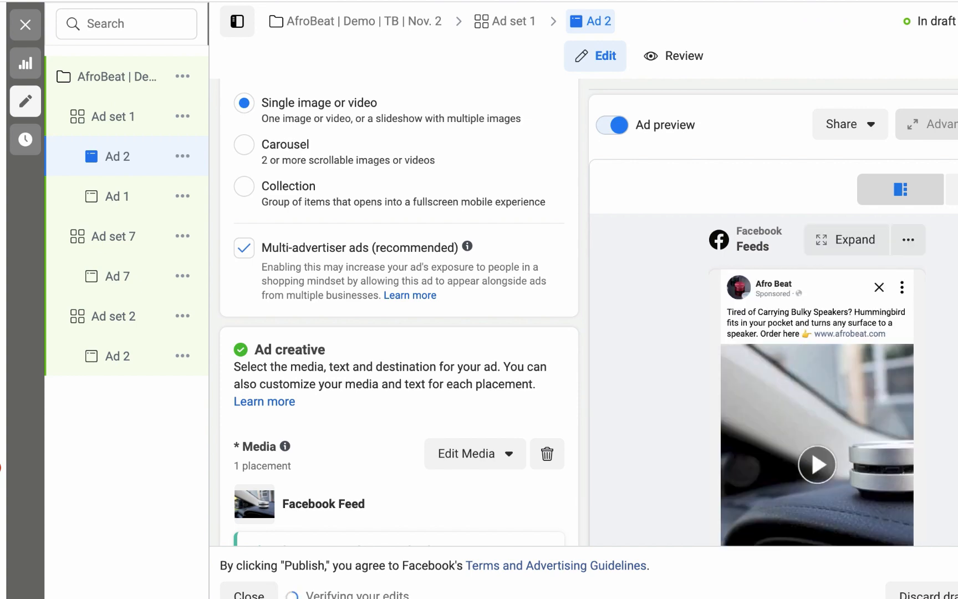
Go through Ad set 7 to its Ad 7.
scroll(929, 452, "down", 3)
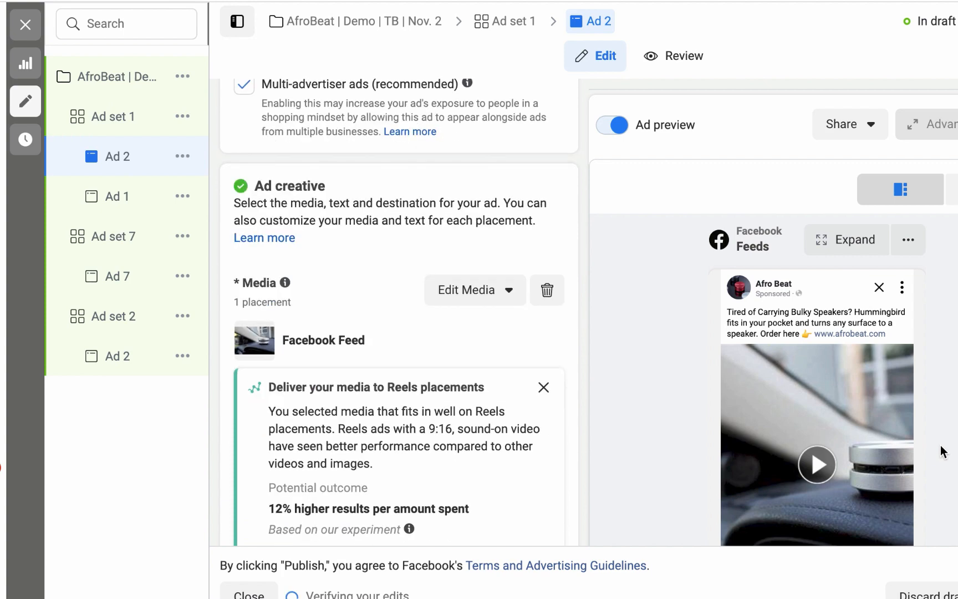
scroll(941, 452, "up", 5)
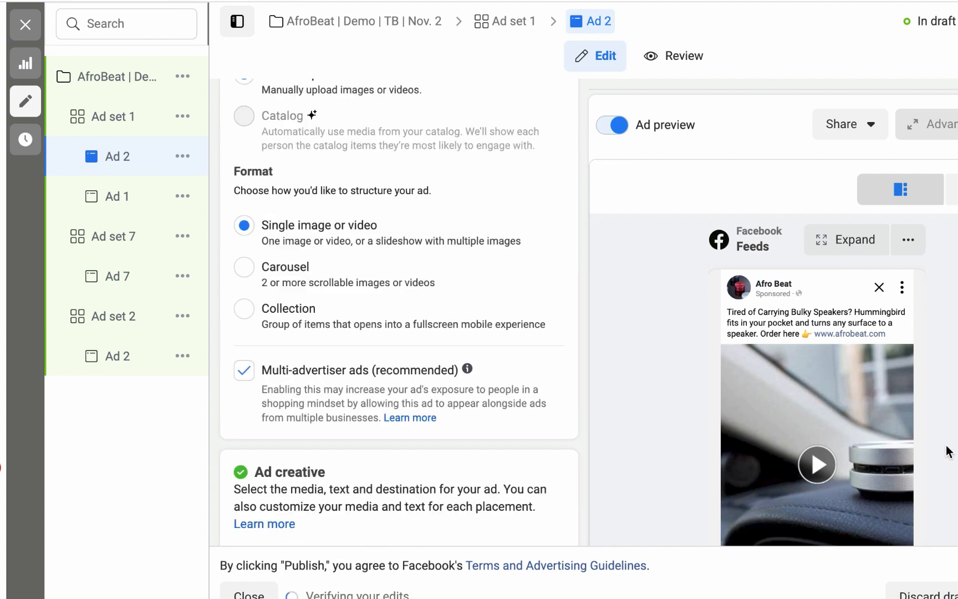
scroll(947, 452, "up", 3)
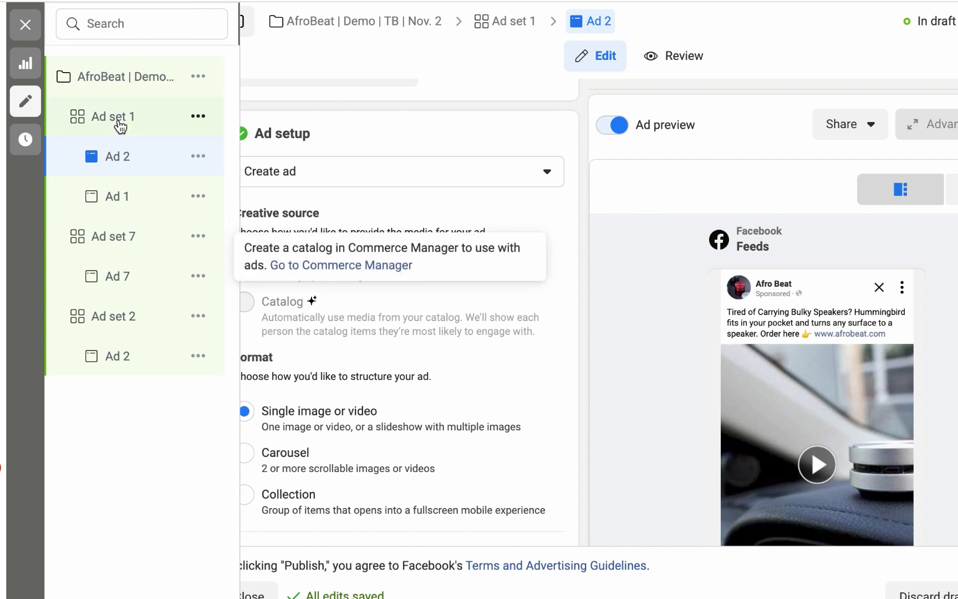
left_click(130, 240)
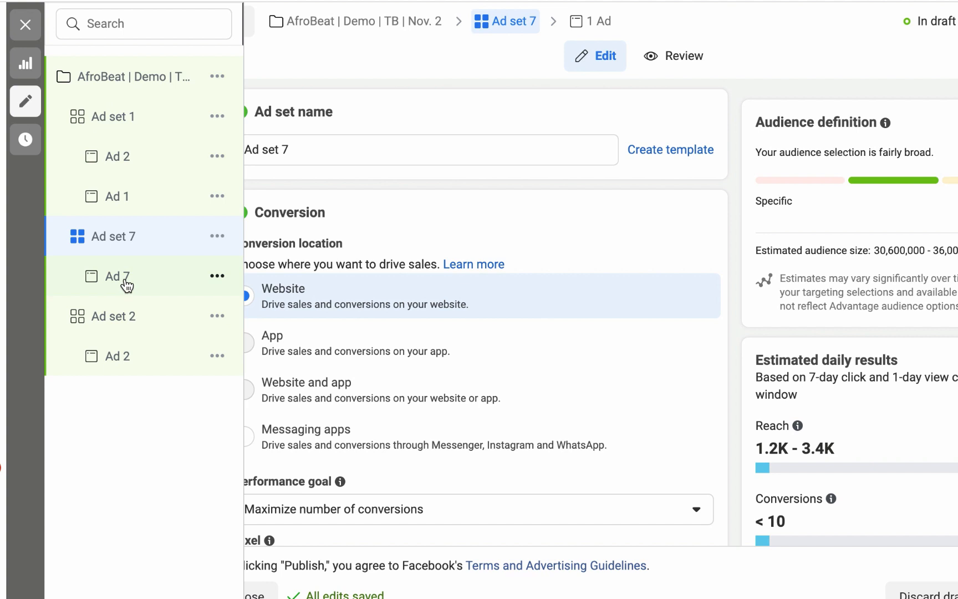
left_click(127, 282)
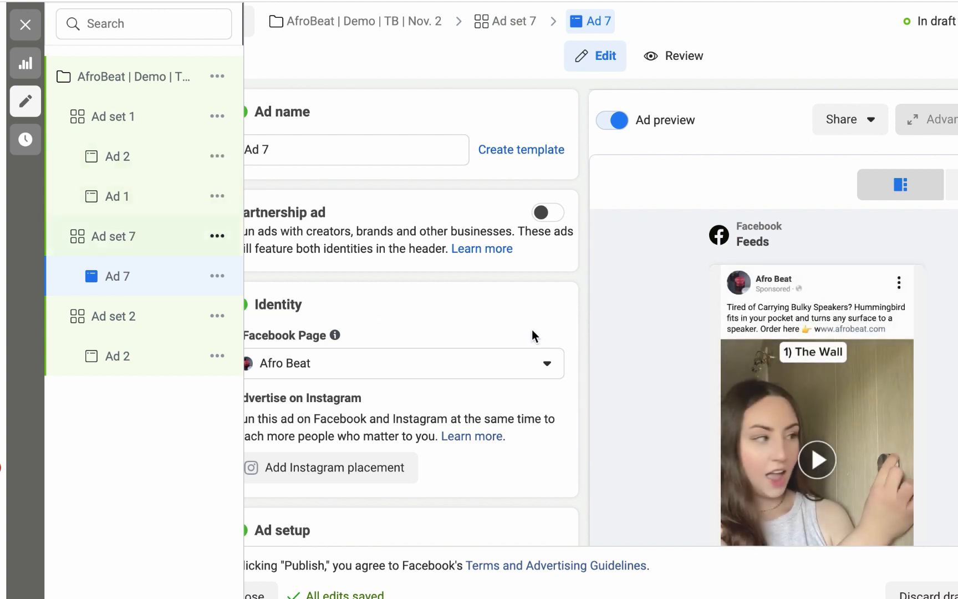
Open the video in Ad 7's ad creative for editing.
scroll(545, 335, "down", 3)
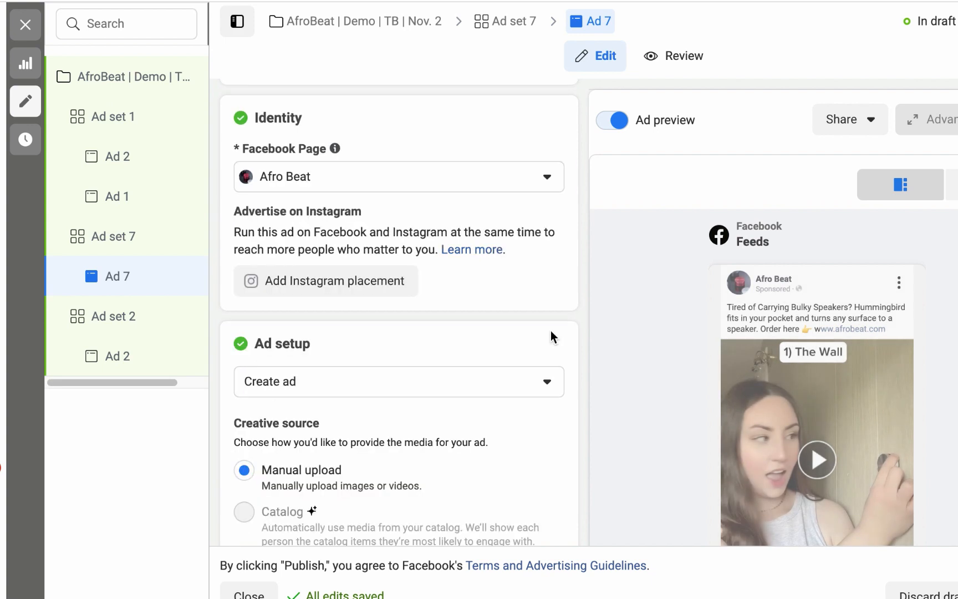
scroll(551, 329, "down", 1)
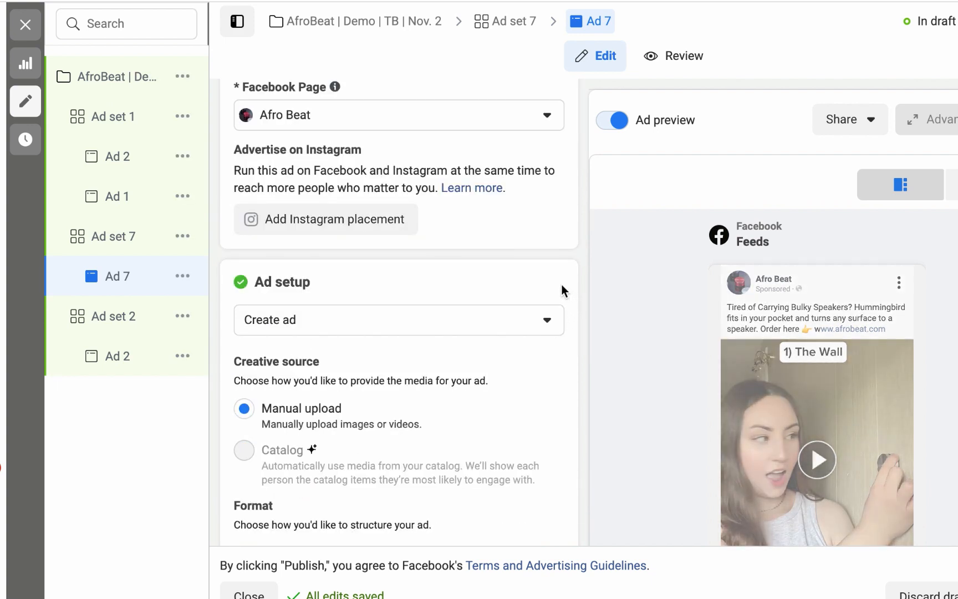
scroll(561, 284, "down", 1)
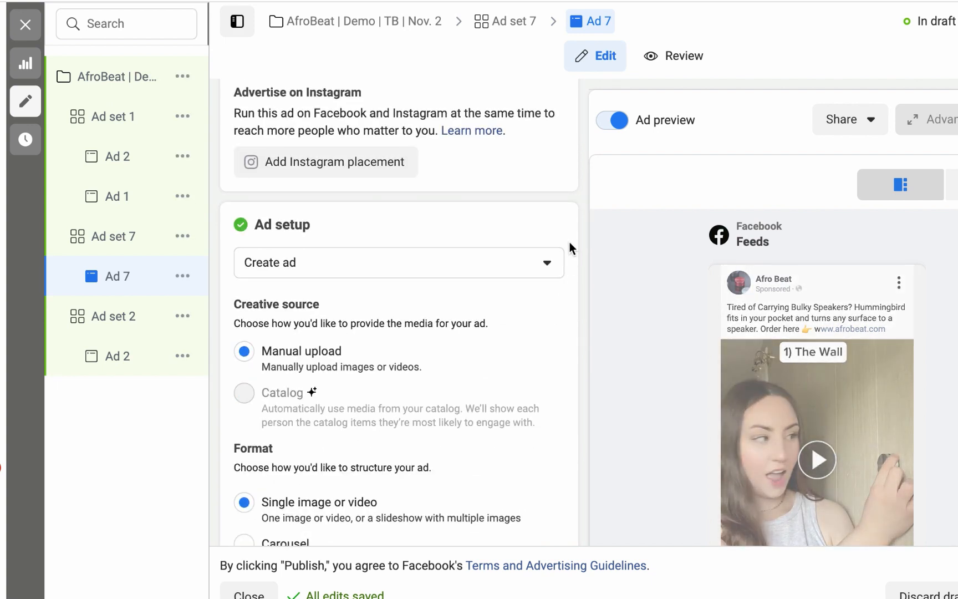
scroll(569, 244, "down", 3)
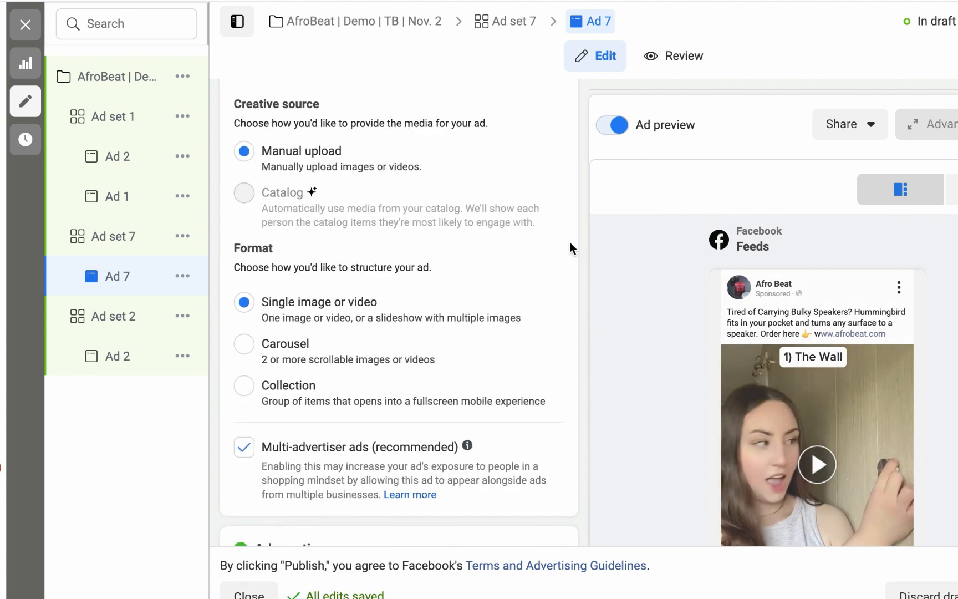
scroll(569, 242, "up", 10)
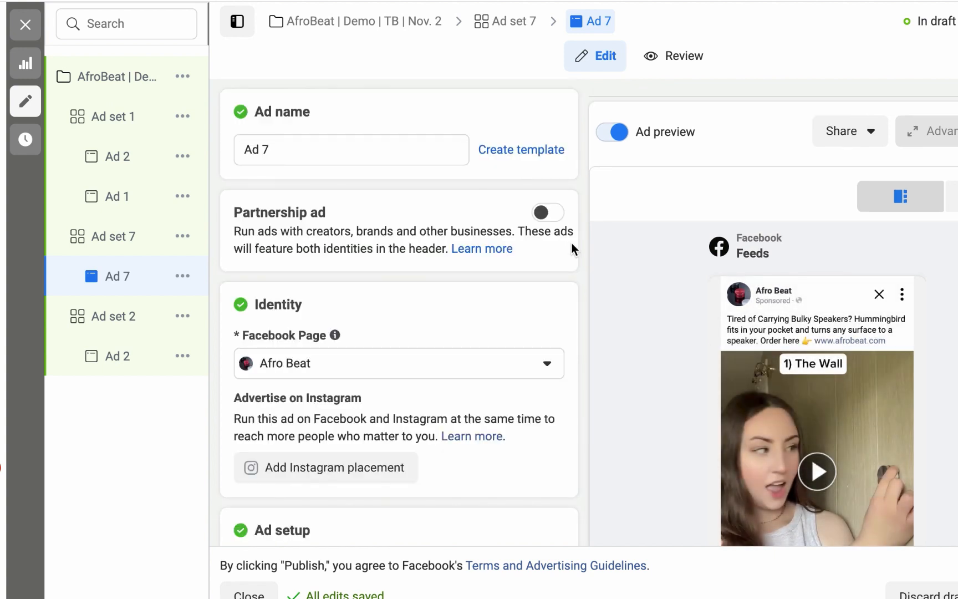
scroll(571, 250, "down", 4)
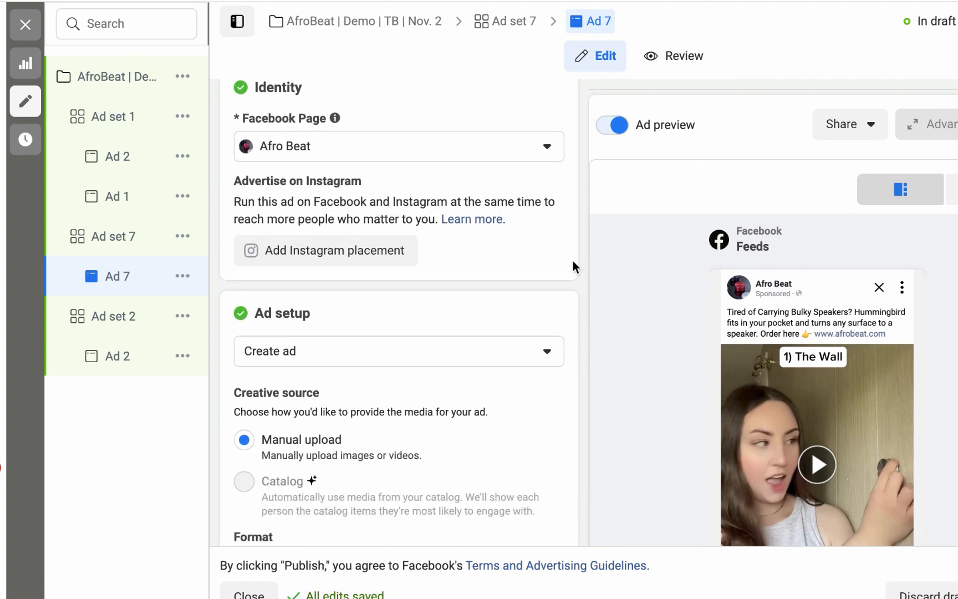
scroll(573, 262, "down", 7)
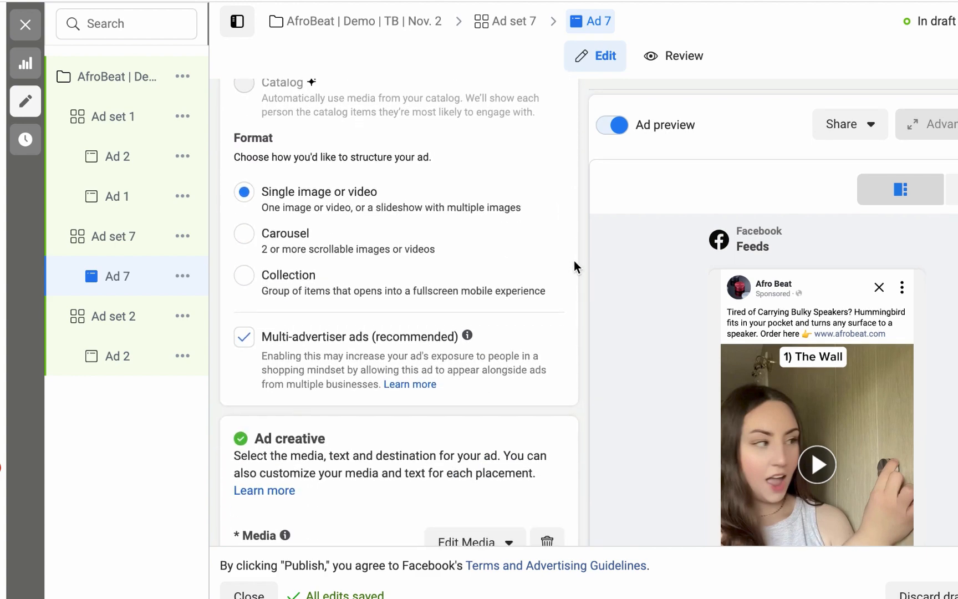
scroll(573, 266, "down", 4)
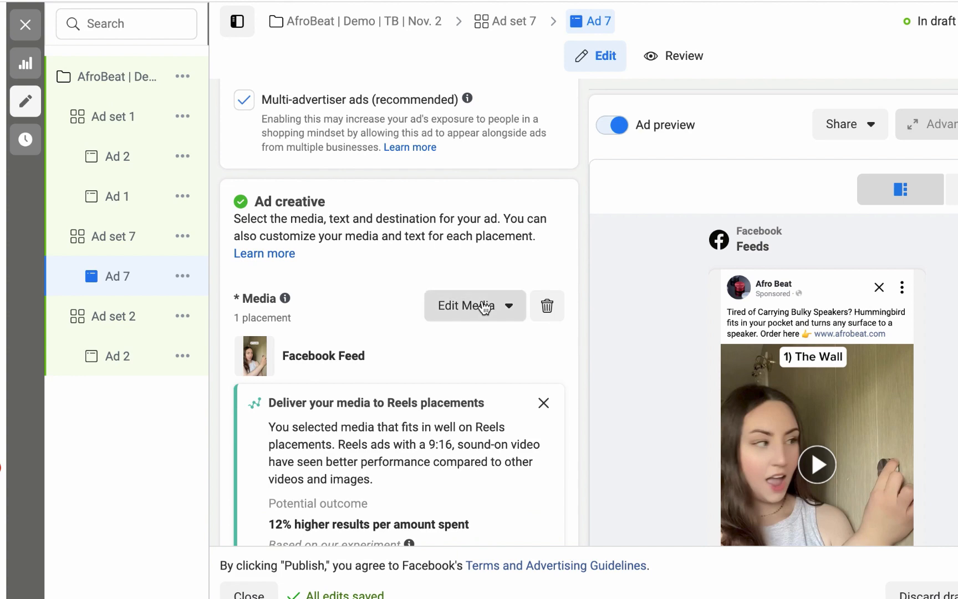
left_click(484, 306)
left_click(464, 351)
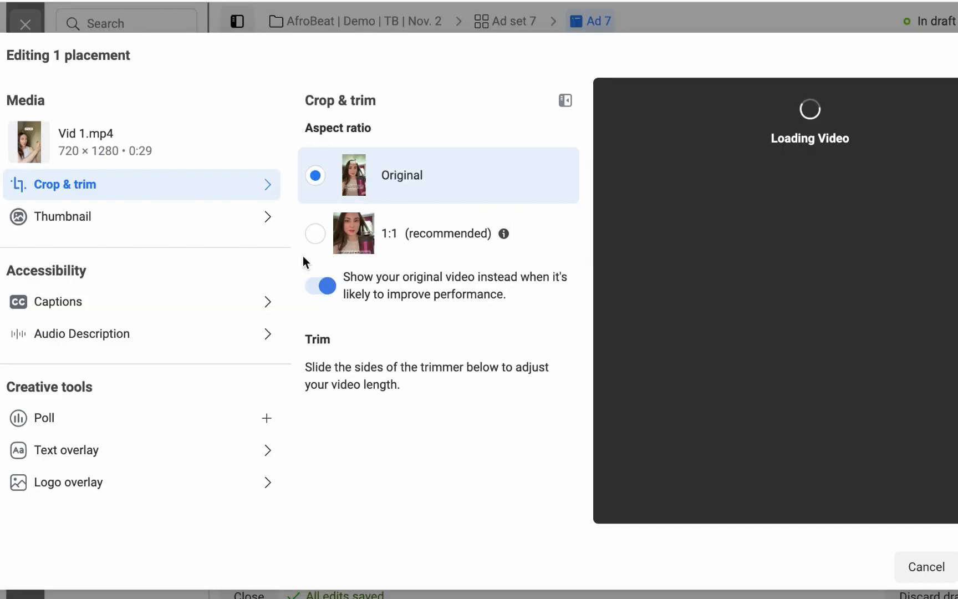
Set the BlackMain account image as the manual thumbnail of Ad 7's video and save the media edit.
left_click(130, 221)
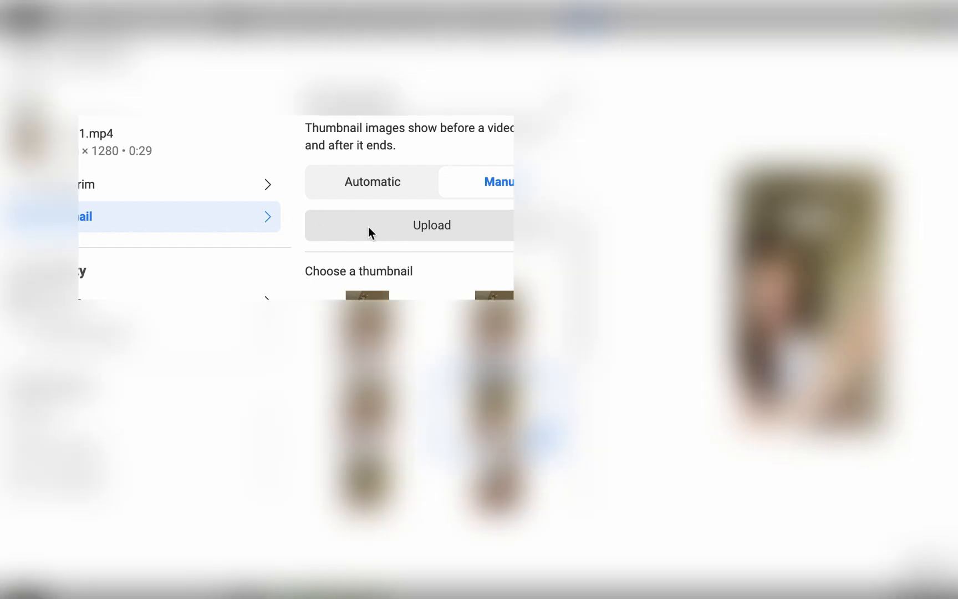
left_click(369, 228)
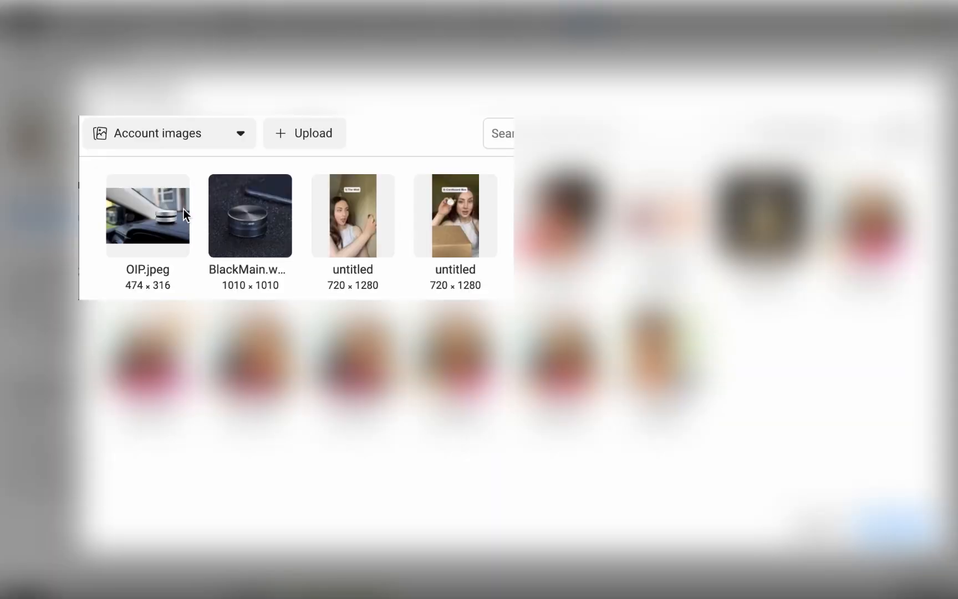
left_click(249, 214)
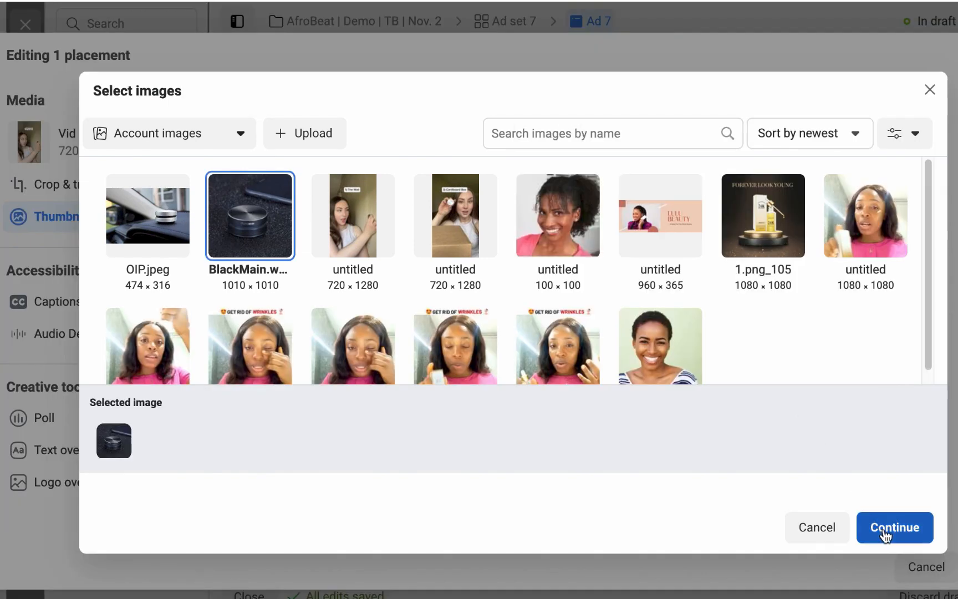
left_click(884, 529)
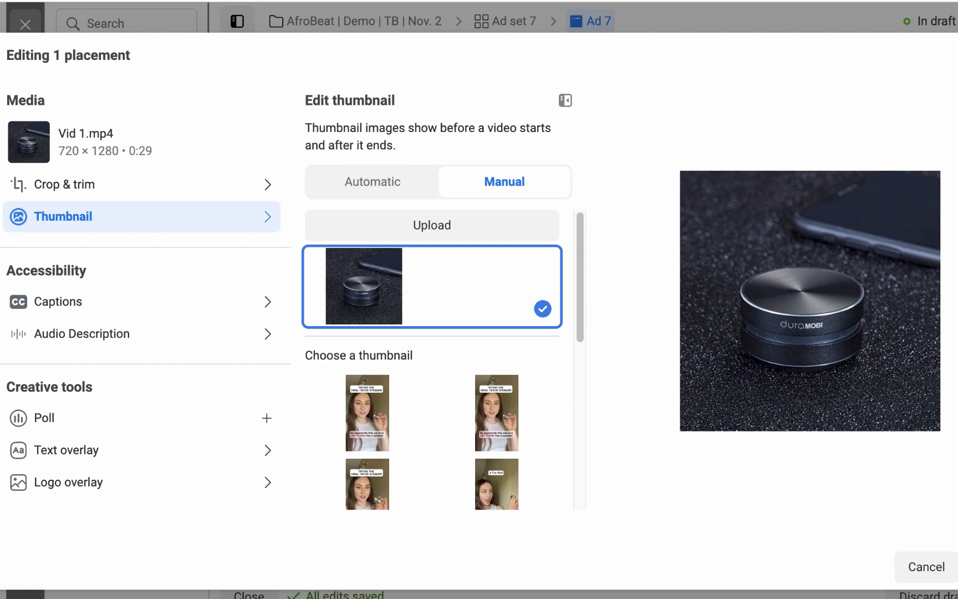
left_click(955, 566)
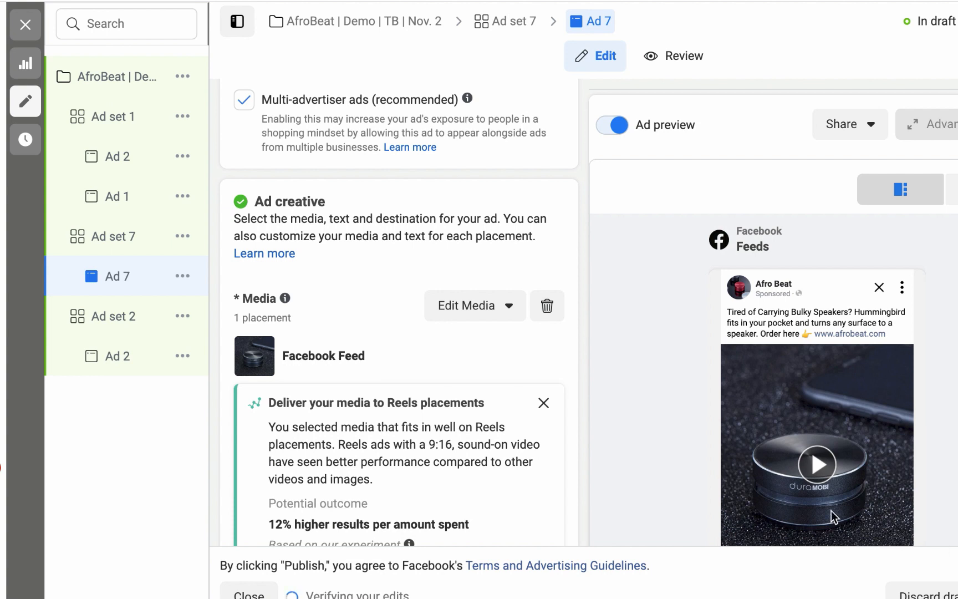
Duplicate Ad 7 in the original campaign as one copy, keeping existing reactions, comments and shares.
mouse_move(761, 491)
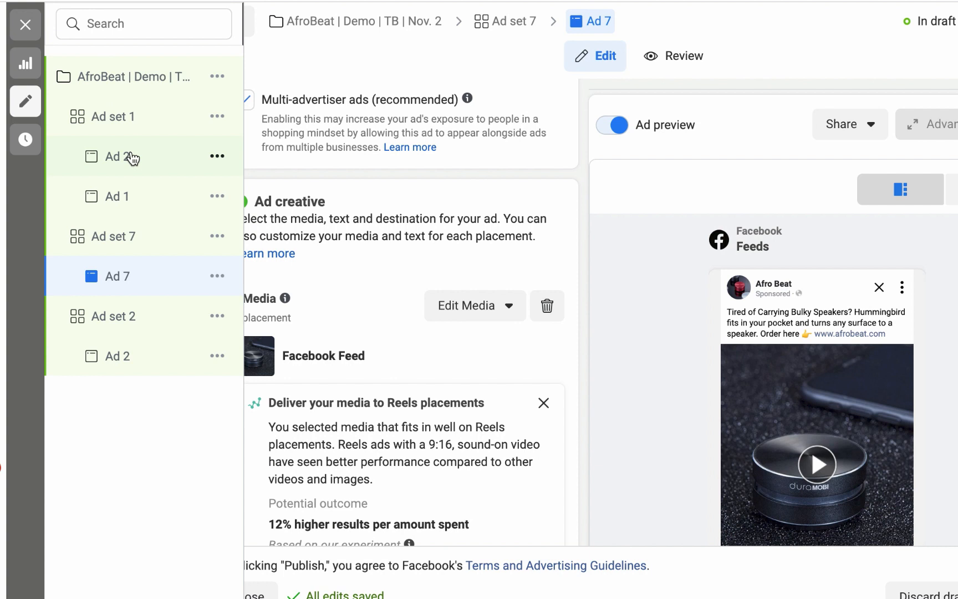
left_click(231, 282)
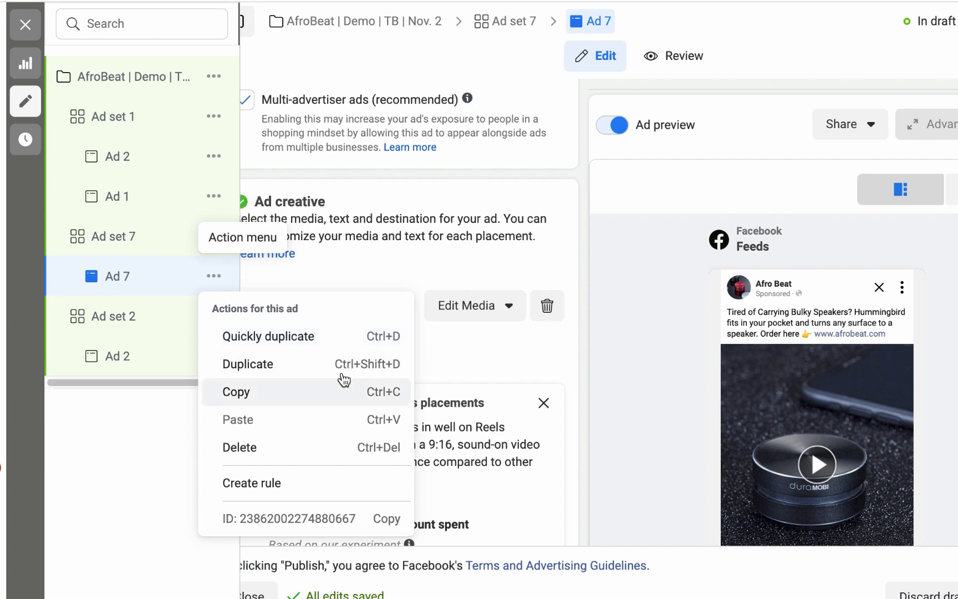
left_click(317, 363)
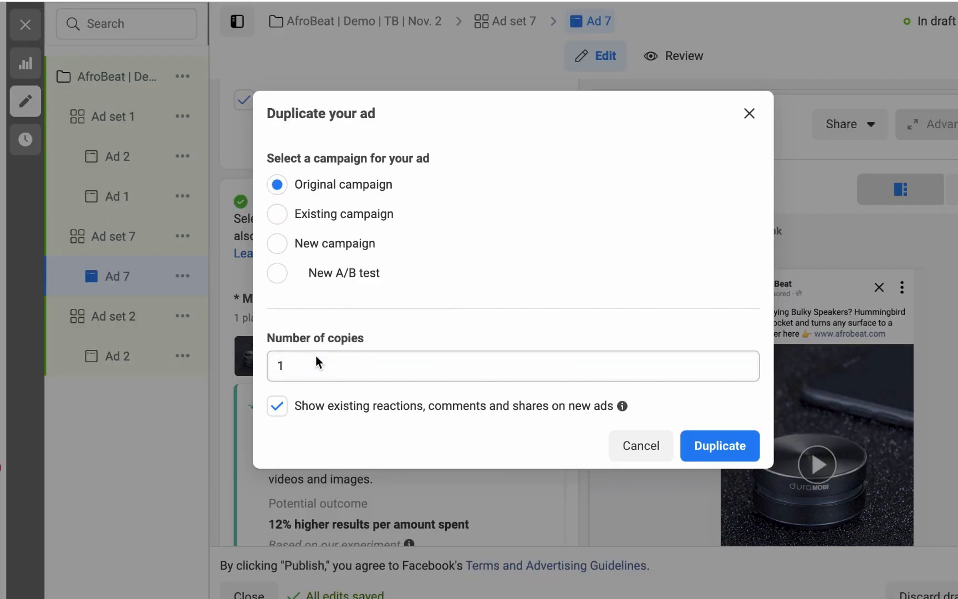
left_click(746, 446)
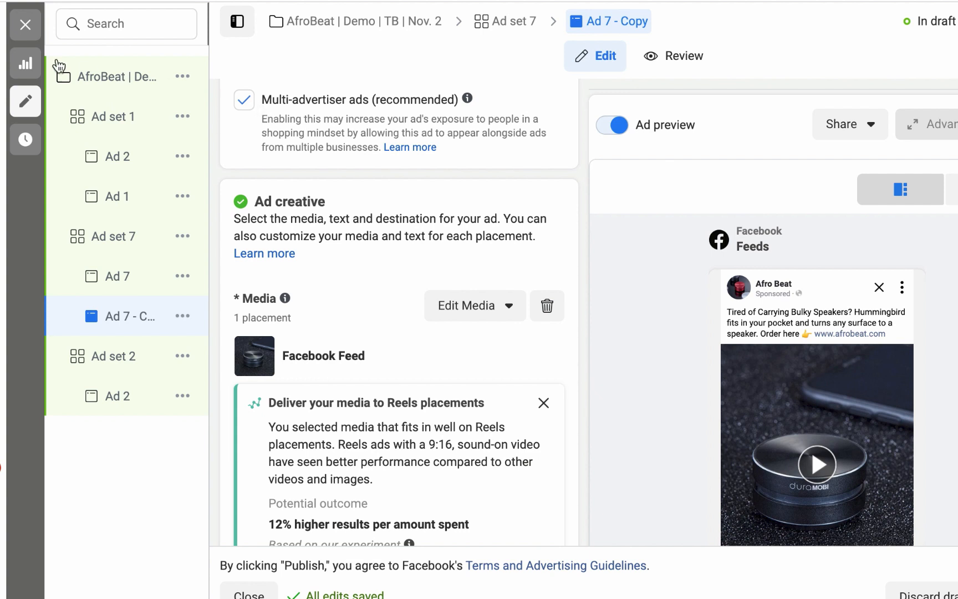
Close the ad editor without publishing the drafts, return to the campaign list and clear the campaign selection.
left_click(26, 25)
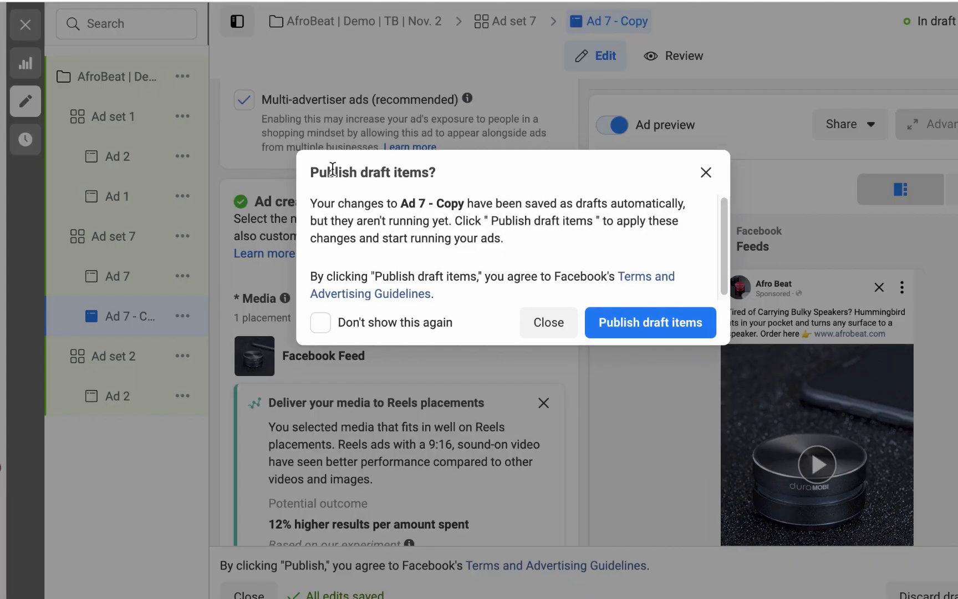
left_click(548, 327)
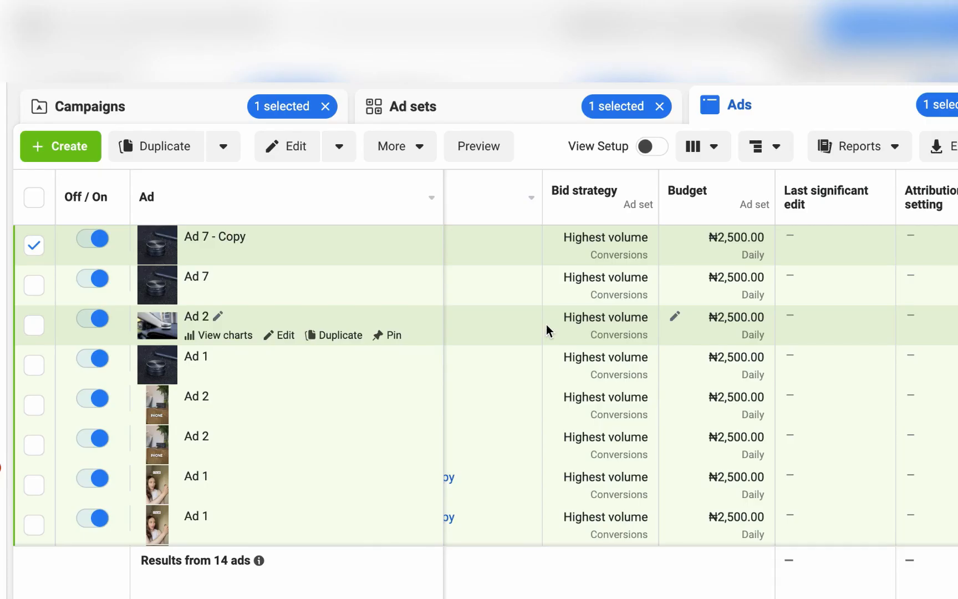
left_click(200, 115)
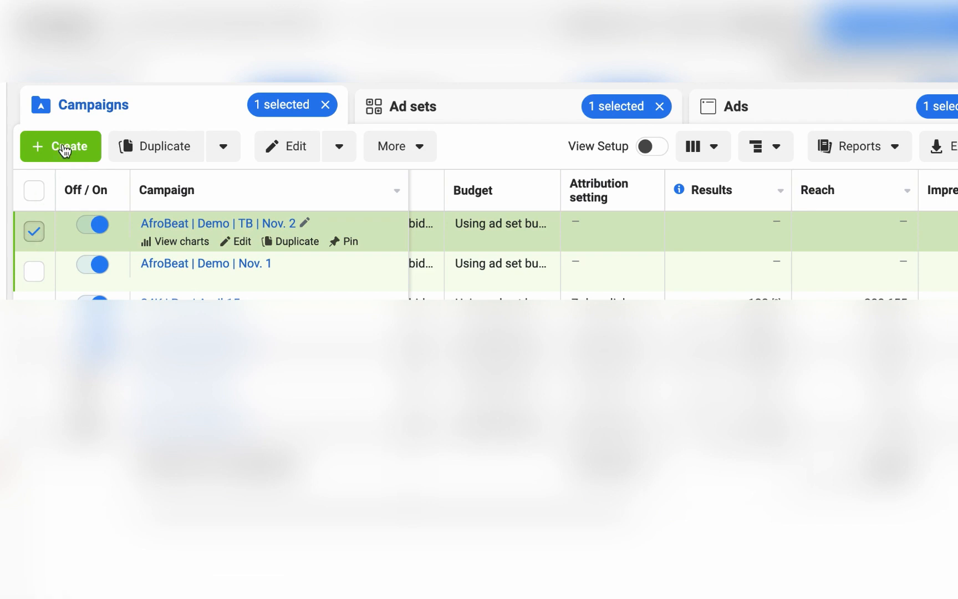
left_click(325, 105)
Create a new campaign with the Sales objective and the Manual sales campaign setup.
left_click(82, 147)
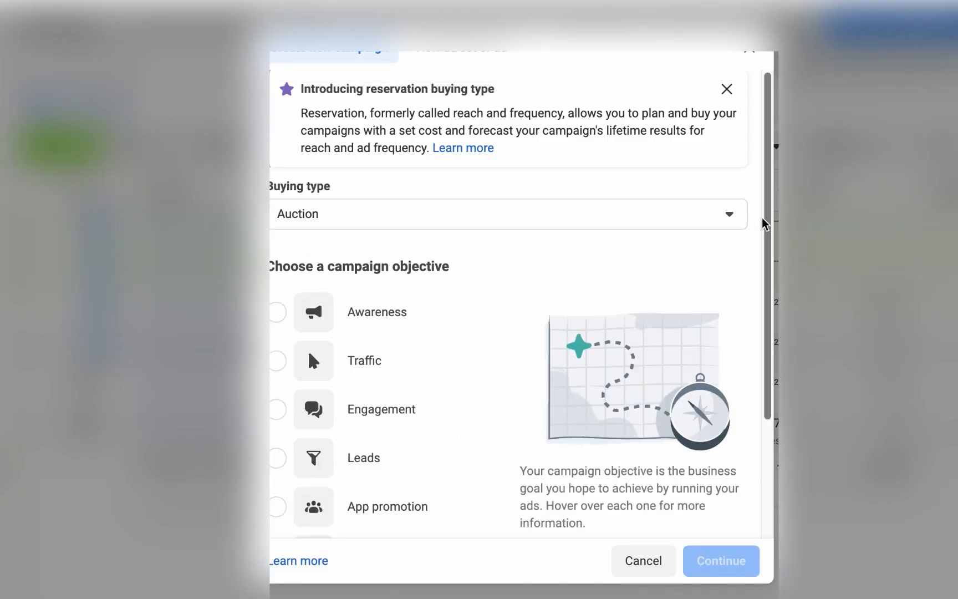
left_click_drag(763, 220, 764, 370)
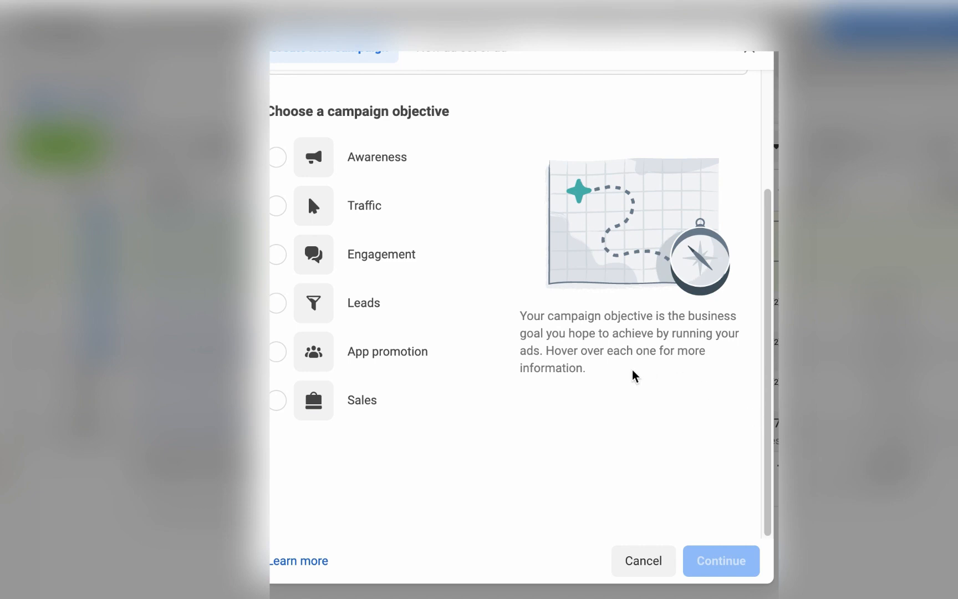
mouse_move(278, 401)
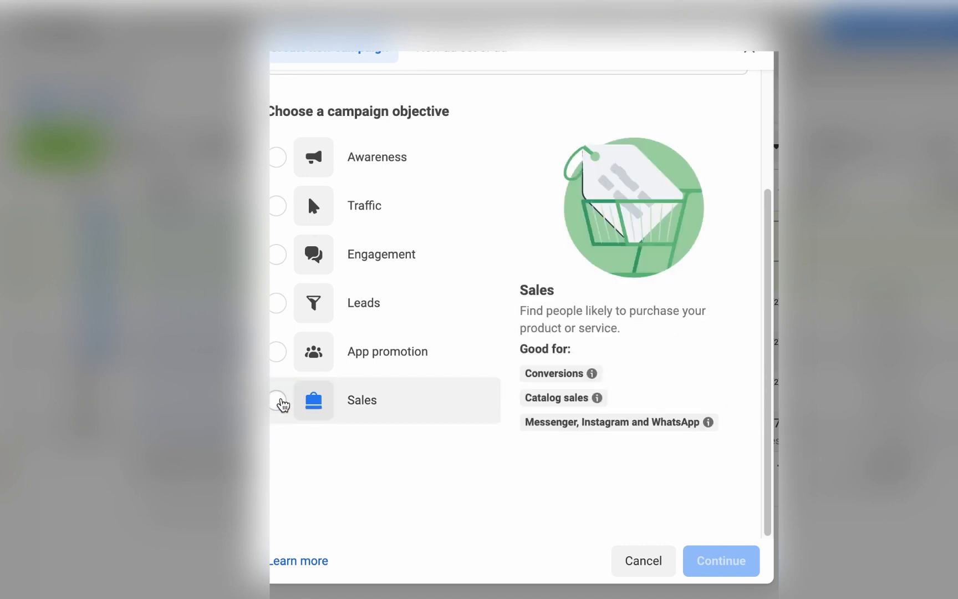
left_click(278, 400)
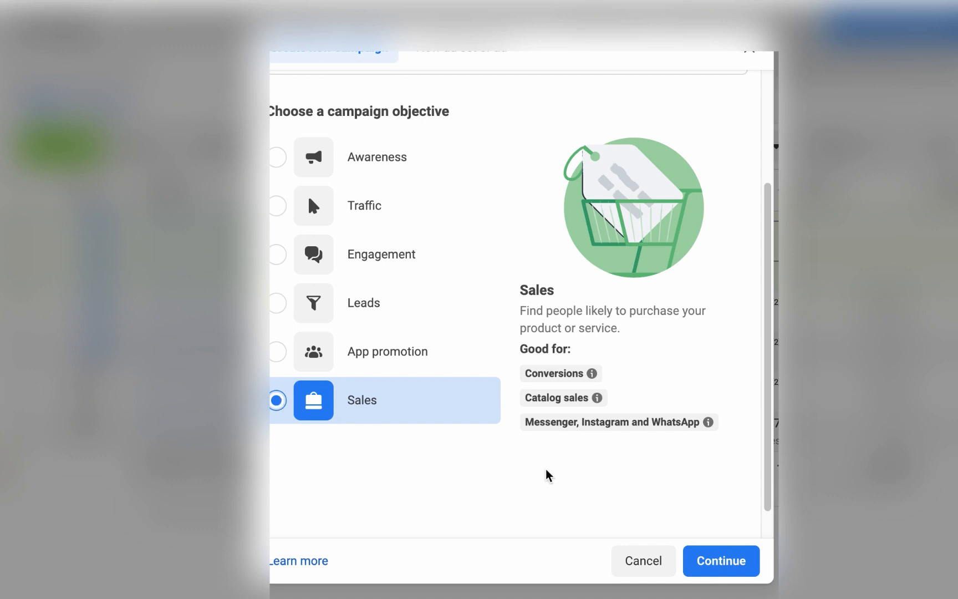
left_click(720, 563)
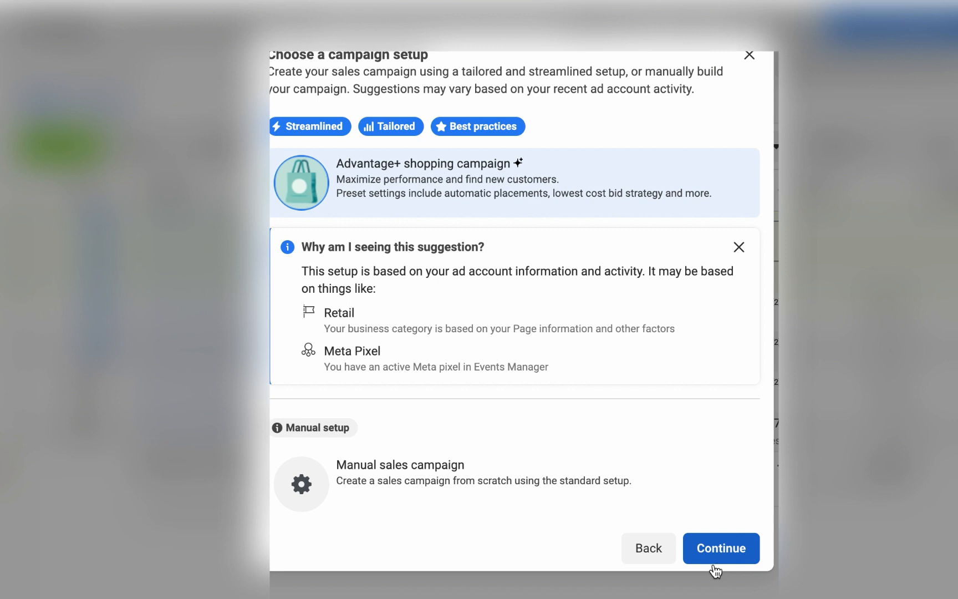
left_click(492, 482)
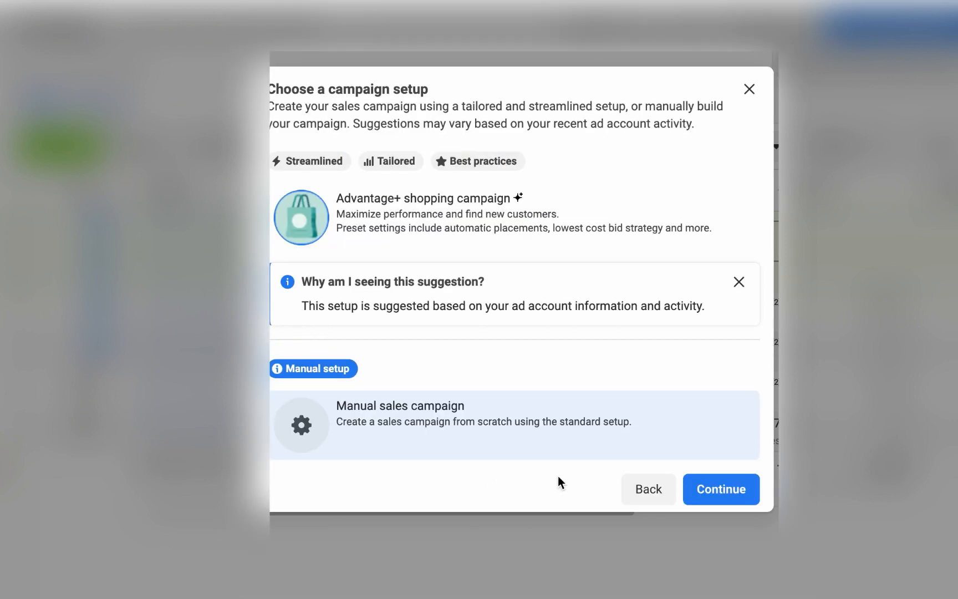
left_click(720, 491)
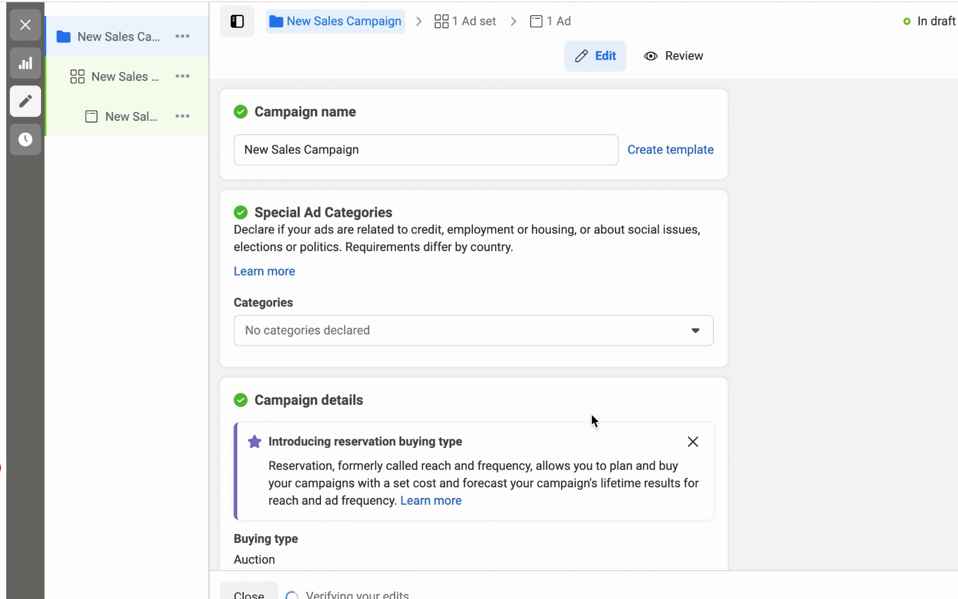
Dismiss the Advantage+ shopping recommendation, enable Advantage campaign budget and set the daily budget to ₦10,000.
scroll(593, 421, "down", 8)
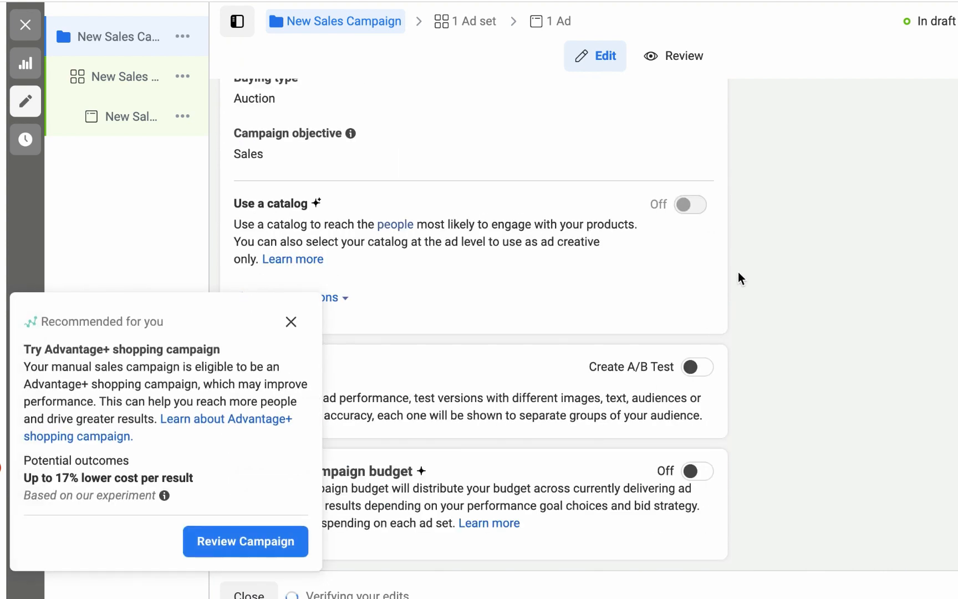
left_click(290, 322)
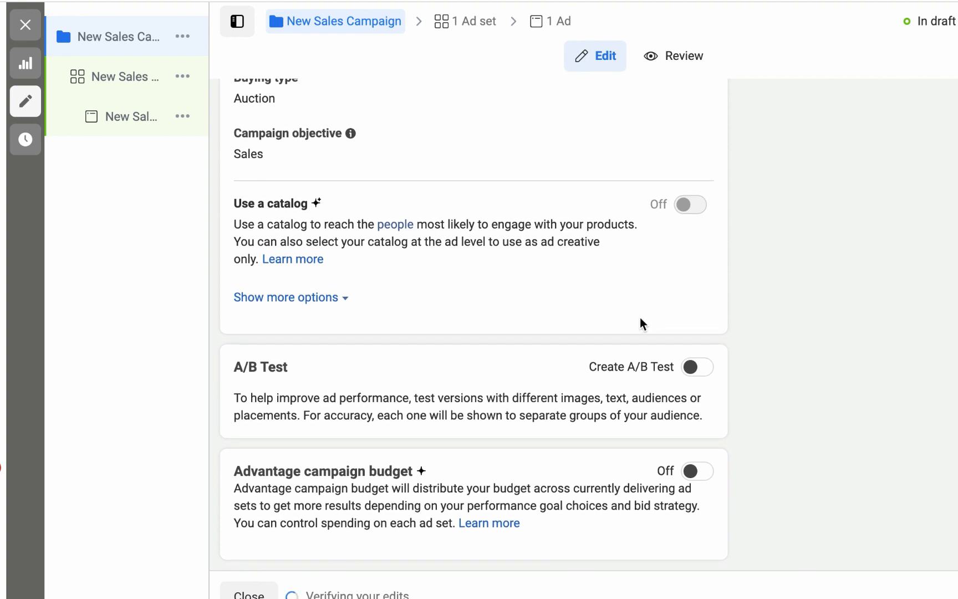
left_click(691, 471)
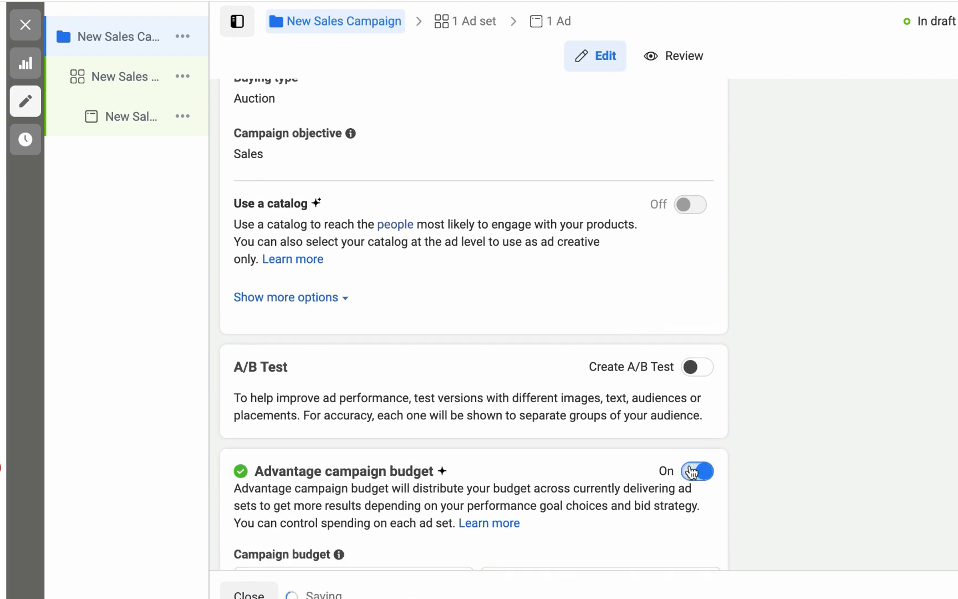
scroll(692, 472, "down", 3)
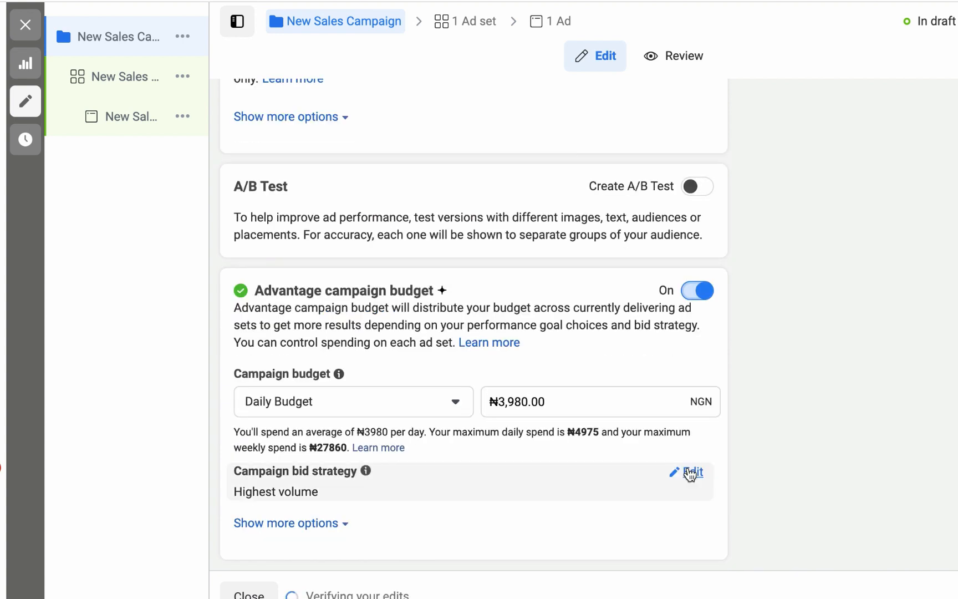
left_click(527, 401)
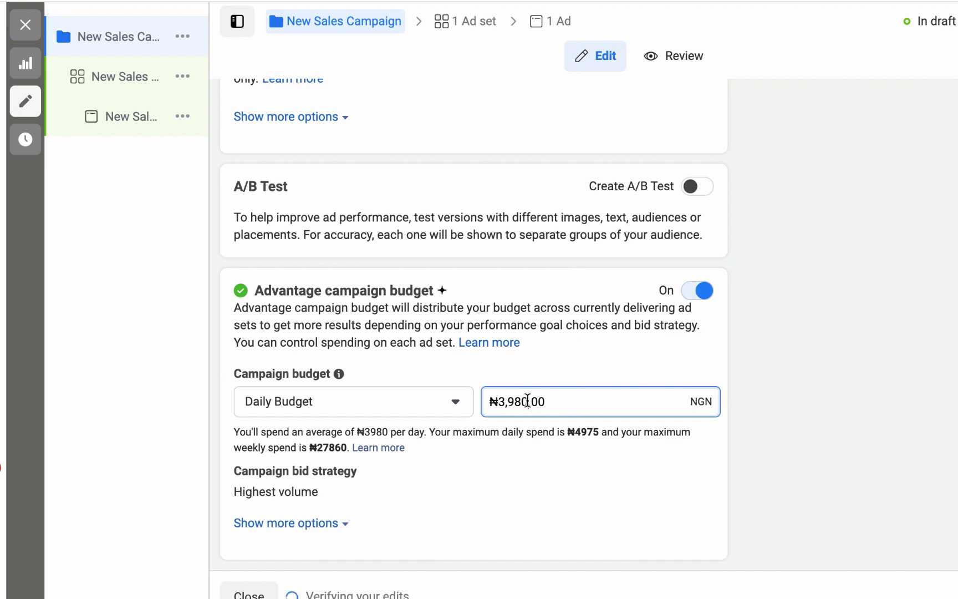
key("alt+shift+Left")
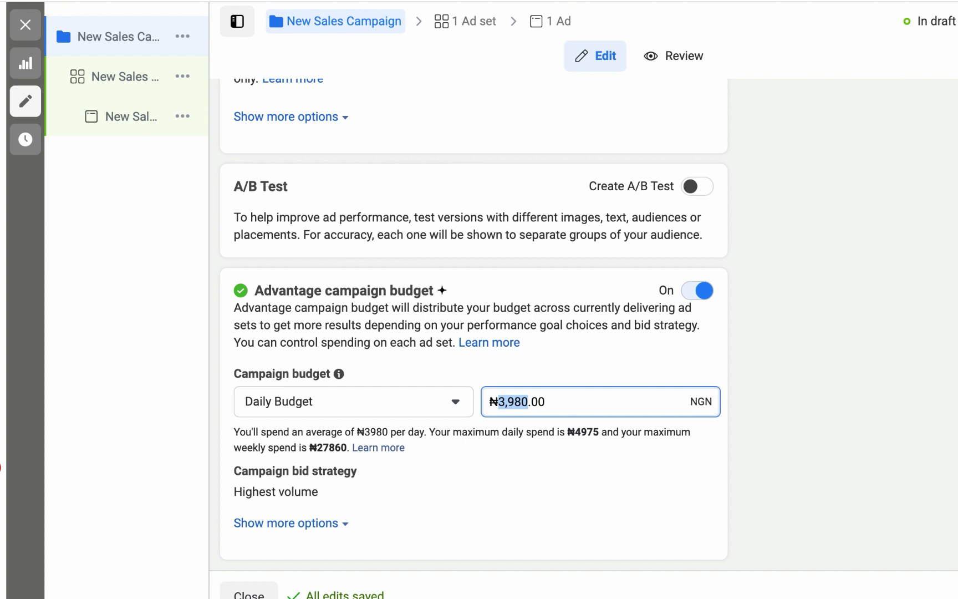
type("1000")
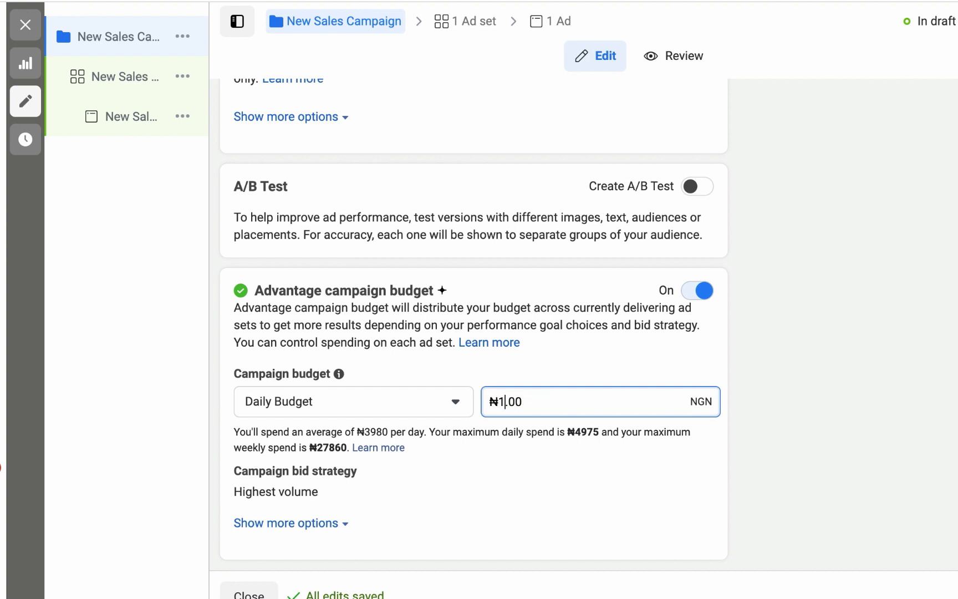
type("0")
left_click(758, 403)
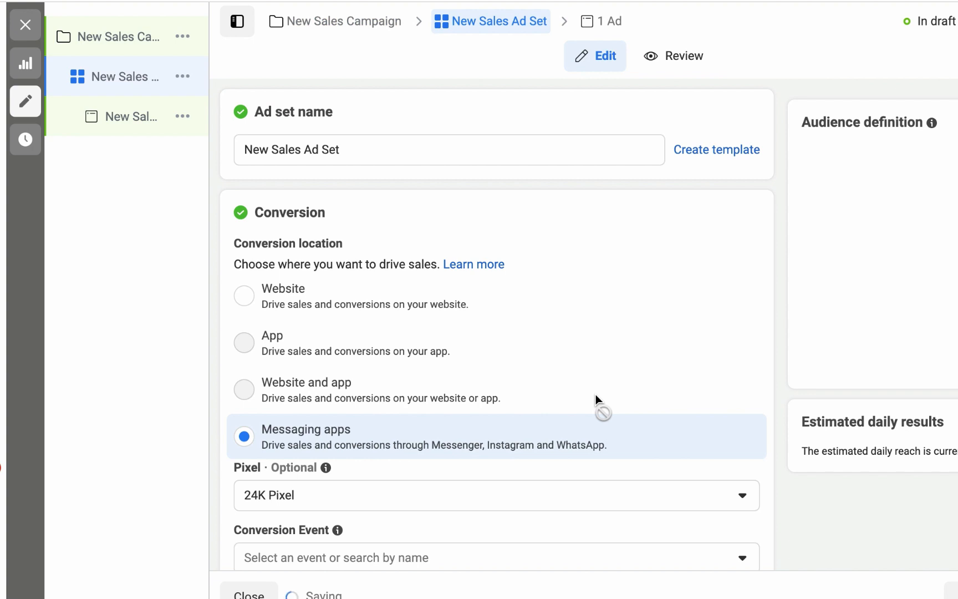
Rename the new sales ad set as Dancer set.
left_click(480, 154)
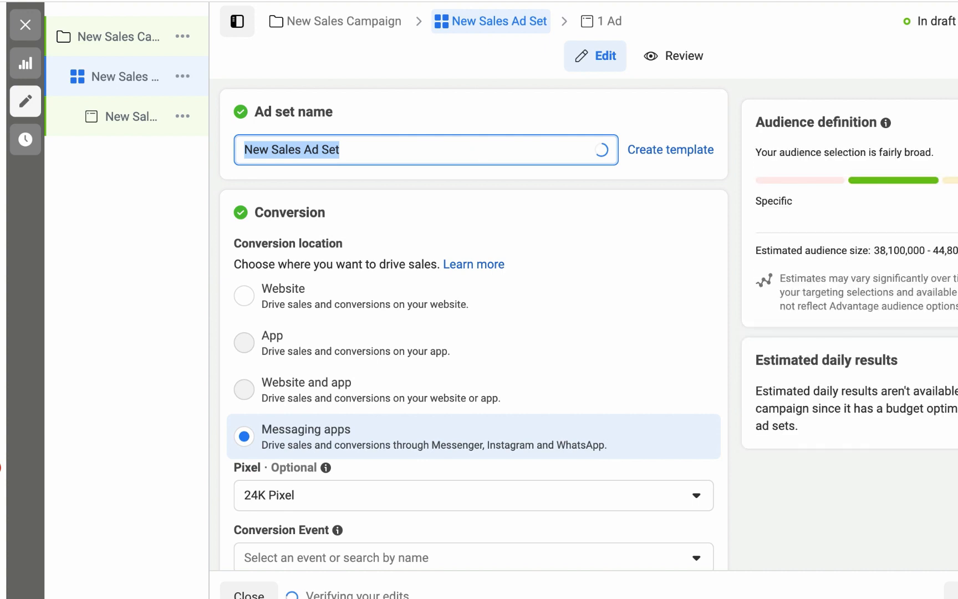
type("S")
key("BackSpace")
type("Dance")
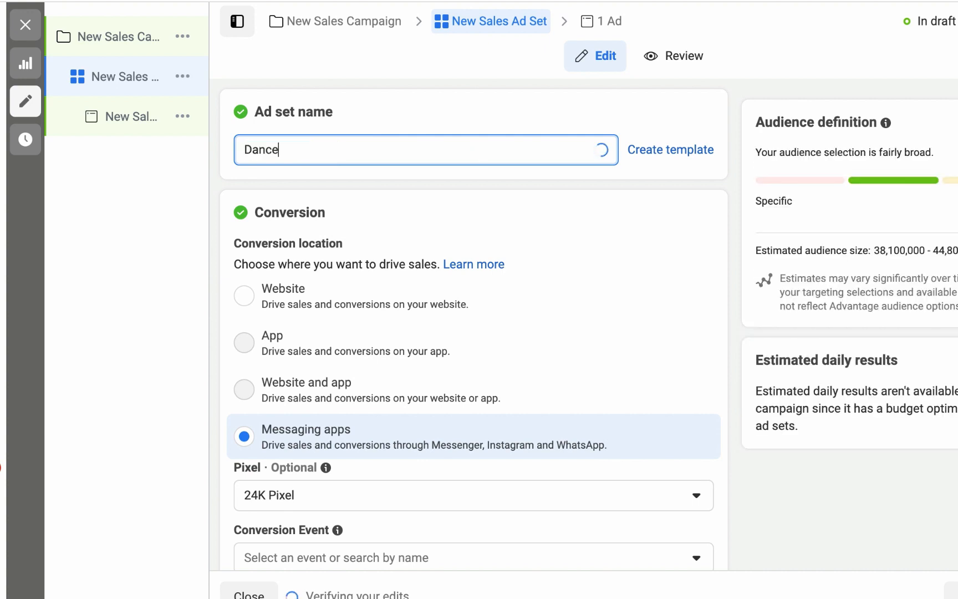
type("r set")
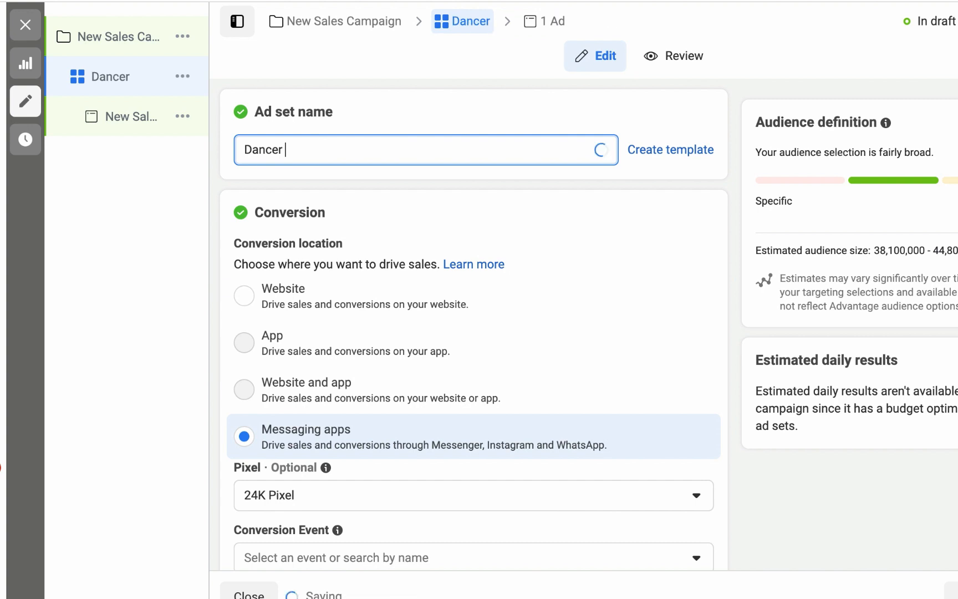
left_click(534, 107)
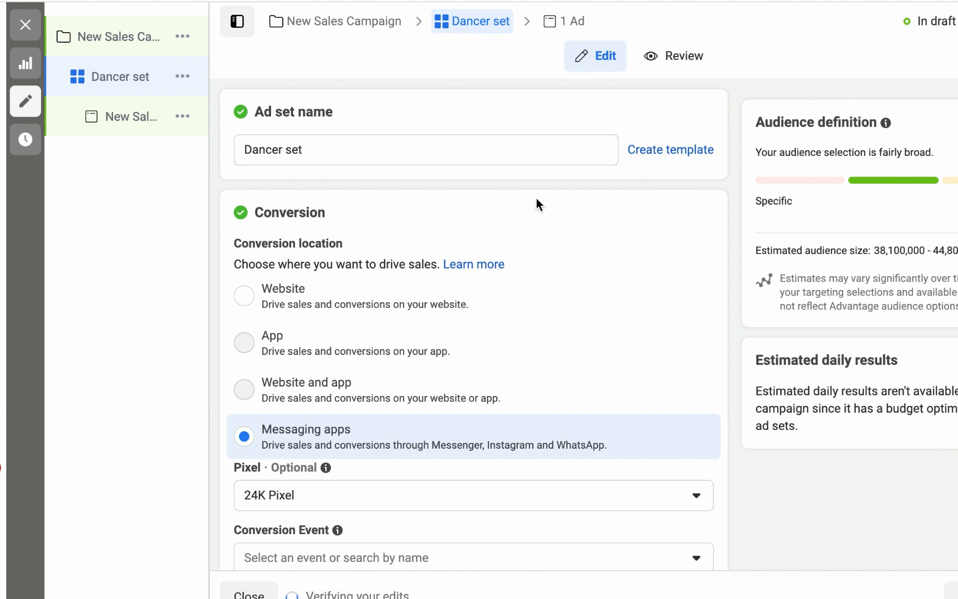
Set Dancer set's conversion location to Website and its conversion event to Purchase.
left_click(244, 295)
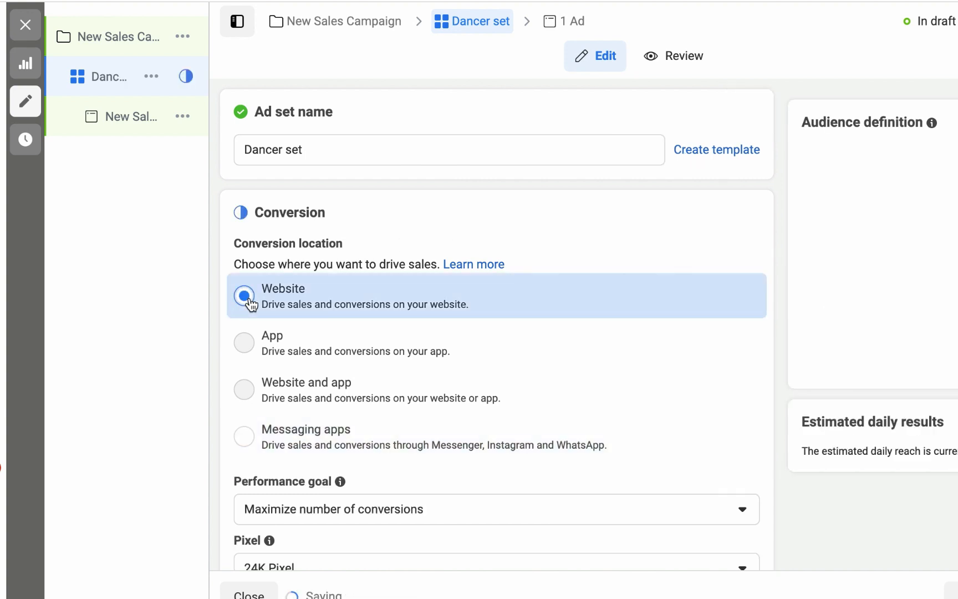
scroll(749, 208, "down", 1)
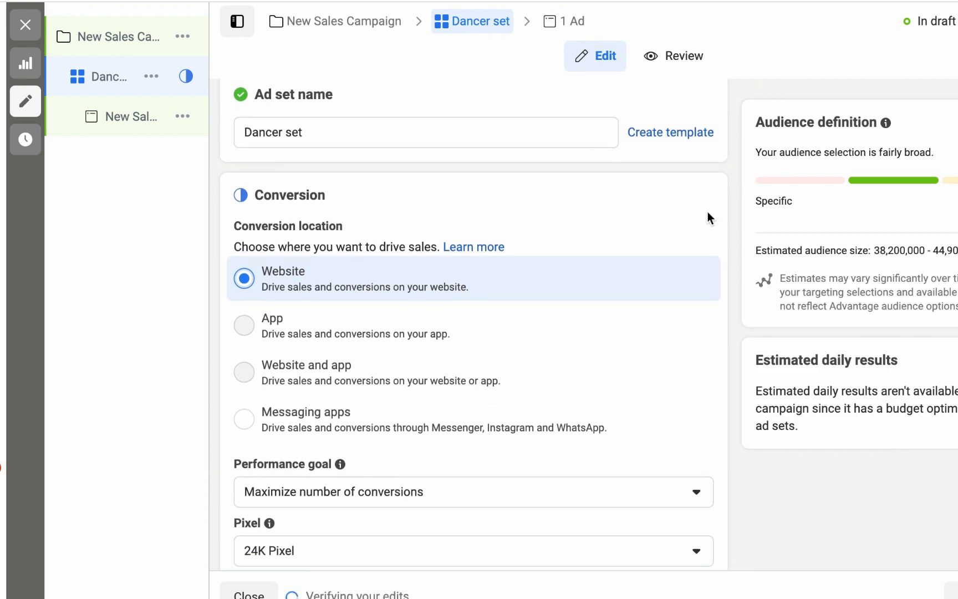
scroll(707, 213, "down", 6)
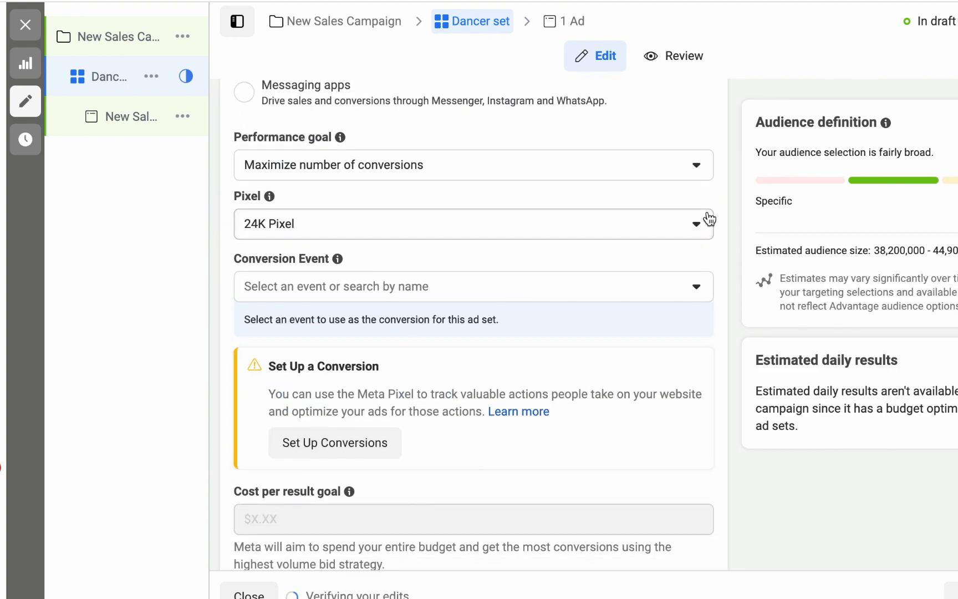
scroll(708, 215, "down", 2)
left_click(607, 214)
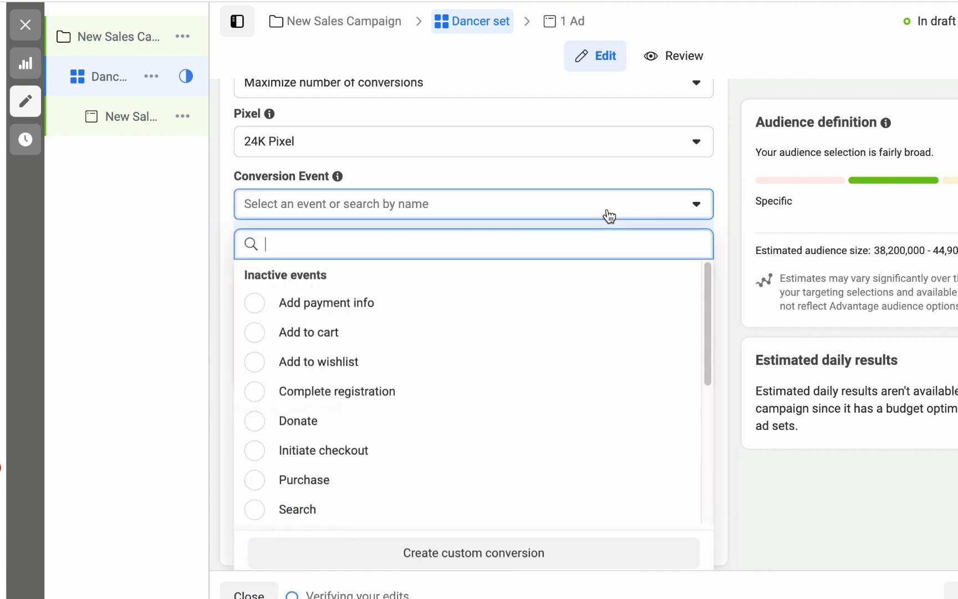
left_click(254, 486)
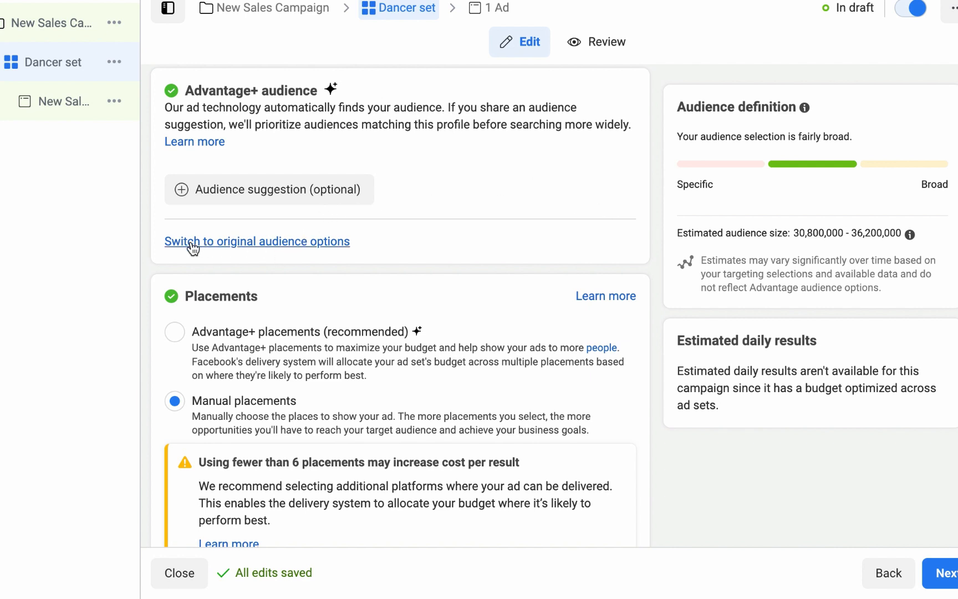
Switch Dancer set from Advantage+ audience to the original audience options.
left_click(296, 242)
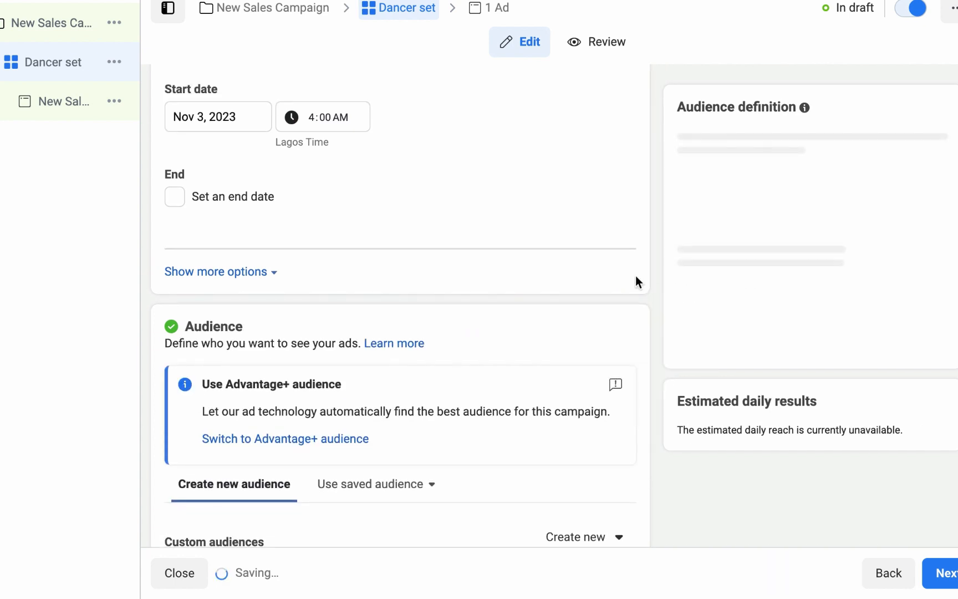
scroll(638, 322, "up", 2)
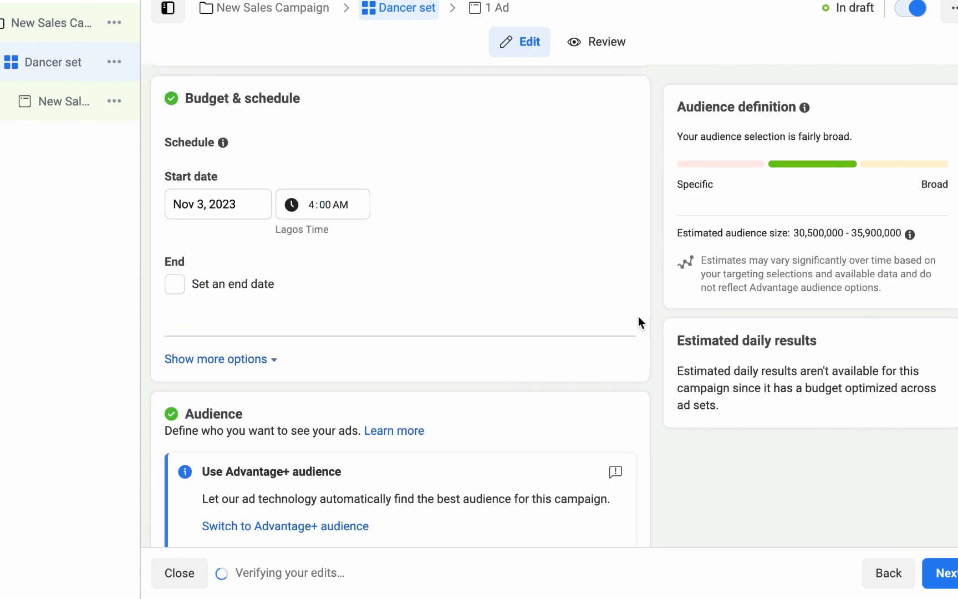
scroll(638, 325, "down", 2)
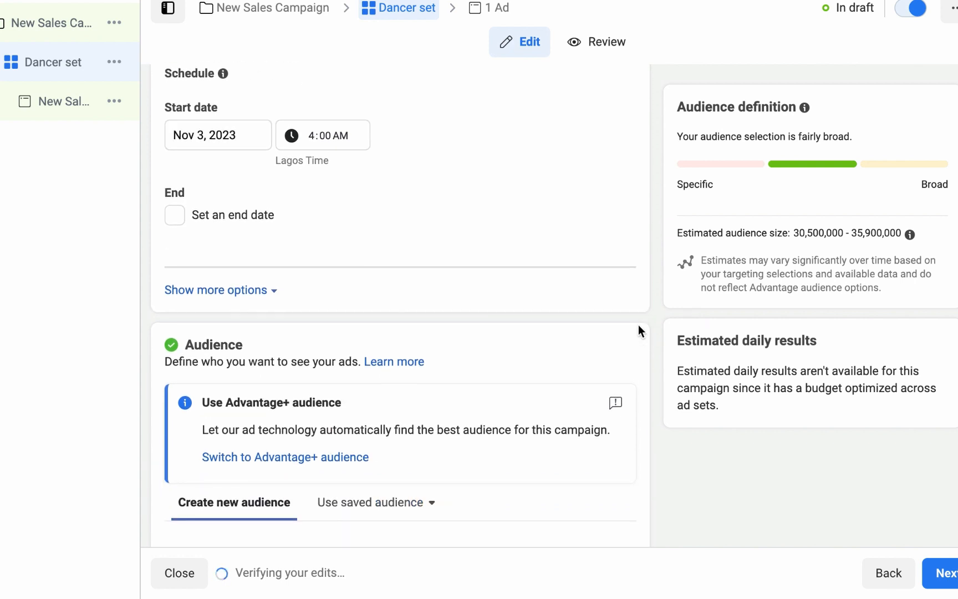
scroll(643, 327, "down", 6)
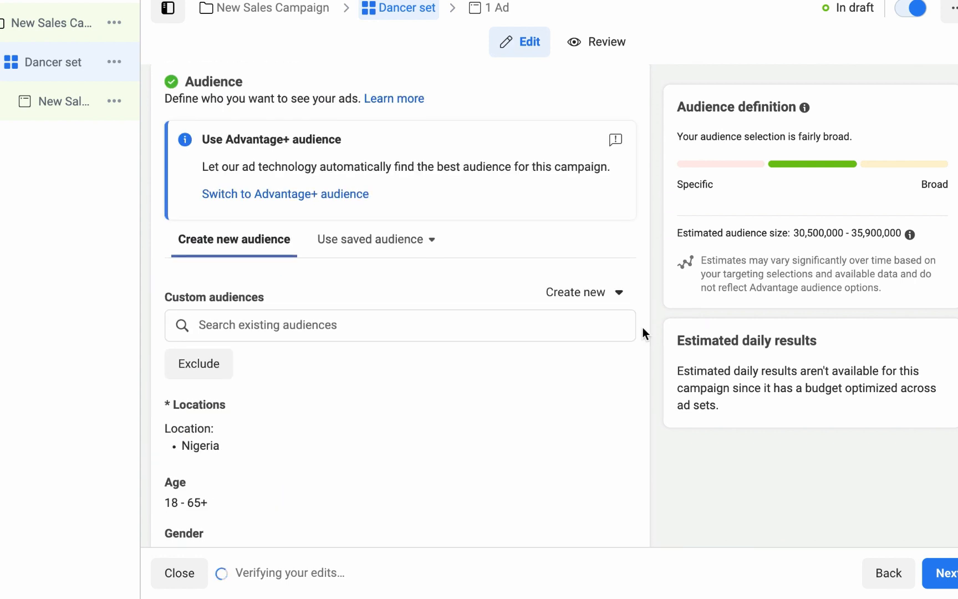
scroll(643, 327, "down", 2)
scroll(641, 328, "down", 6)
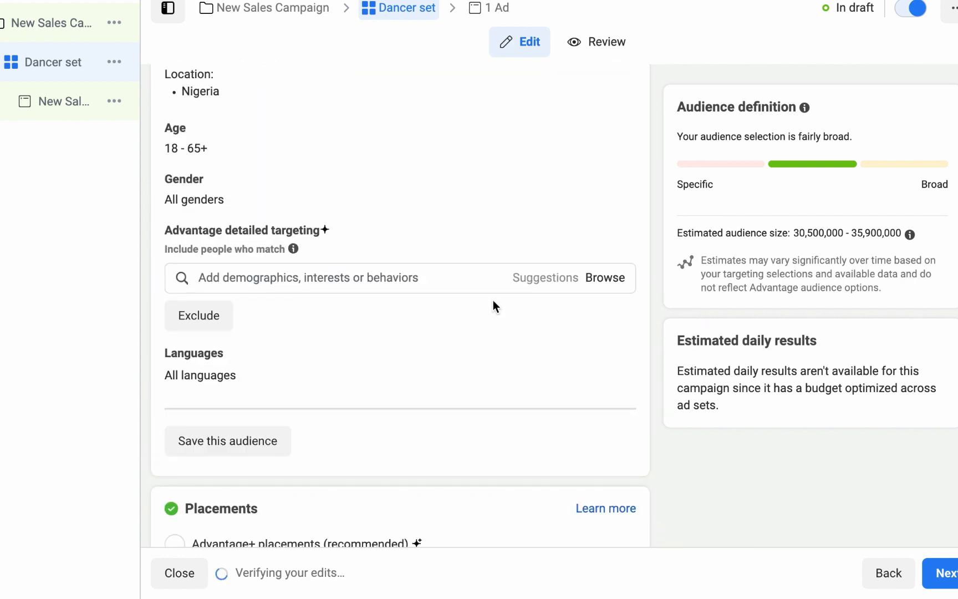
Search the detailed targeting options for "social dancer" and clear the search text.
left_click(367, 277)
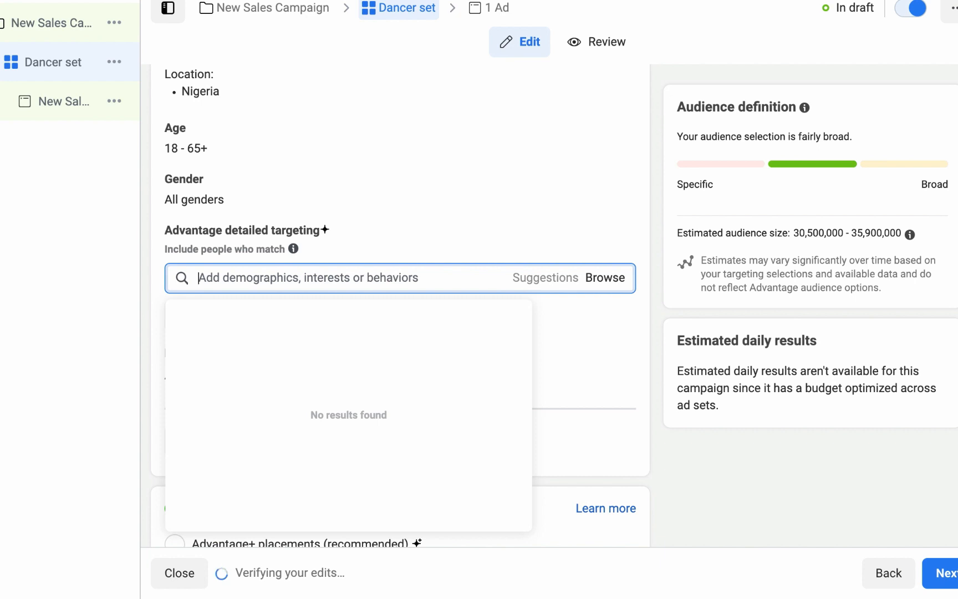
type("social dancer")
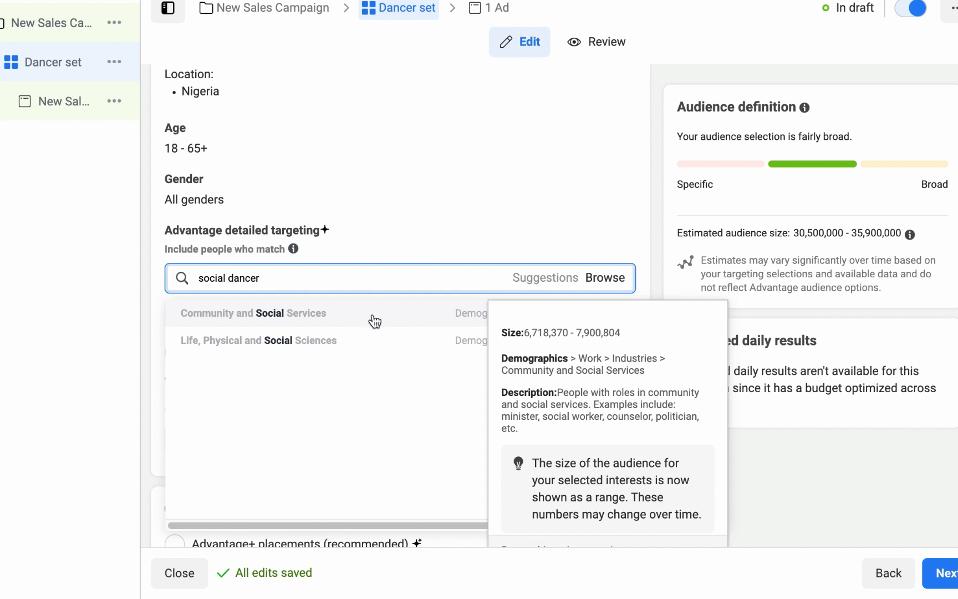
key("BackSpace")
key("BackSpace")
key("BackSpace")
key("BackSpace")
key("BackSpace")
key("BackSpace")
key("BackSpace")
key("BackSpace")
key("BackSpace")
key("BackSpace")
key("BackSpace")
key("BackSpace")
key("BackSpace")
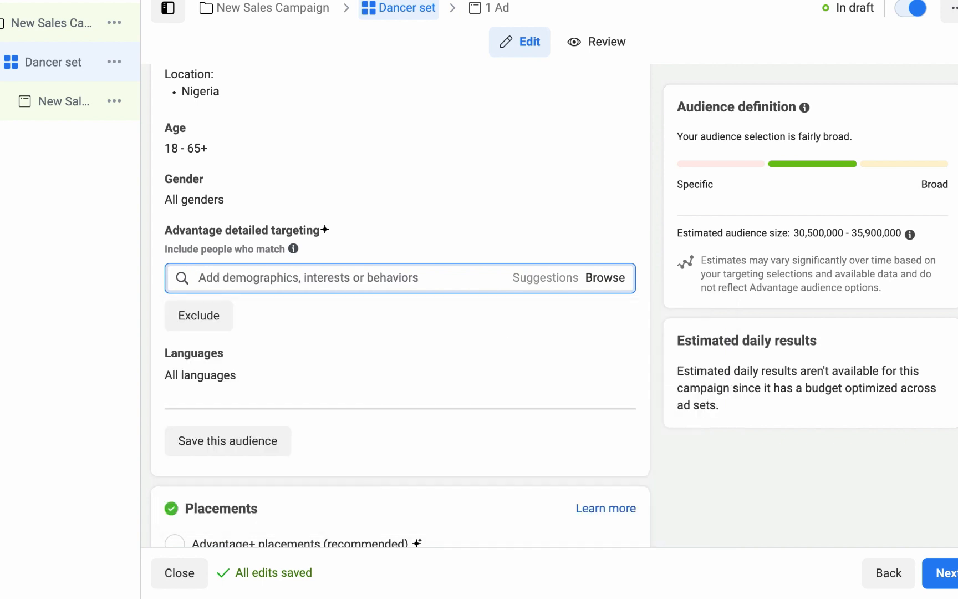
Search detailed targeting for "dance" and add the interest Social dance (dance) to Dancer set's audience.
type("dance")
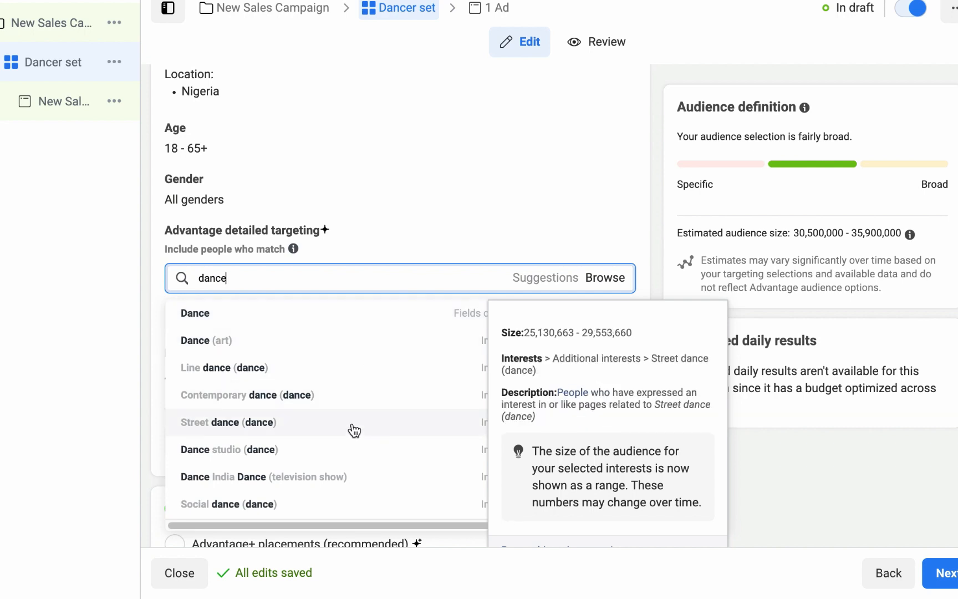
scroll(353, 430, "down", 1)
scroll(353, 430, "down", 1)
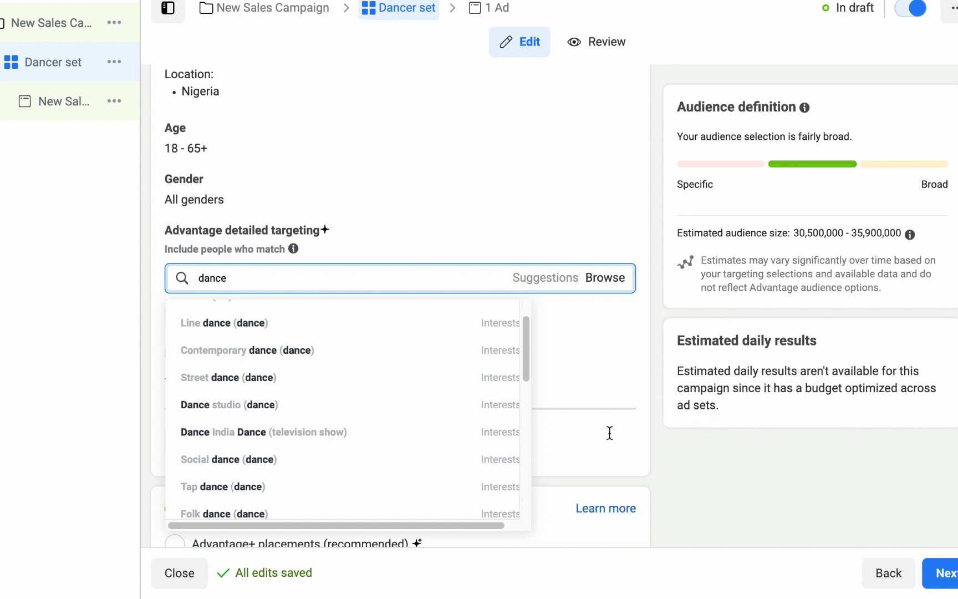
left_click(496, 460)
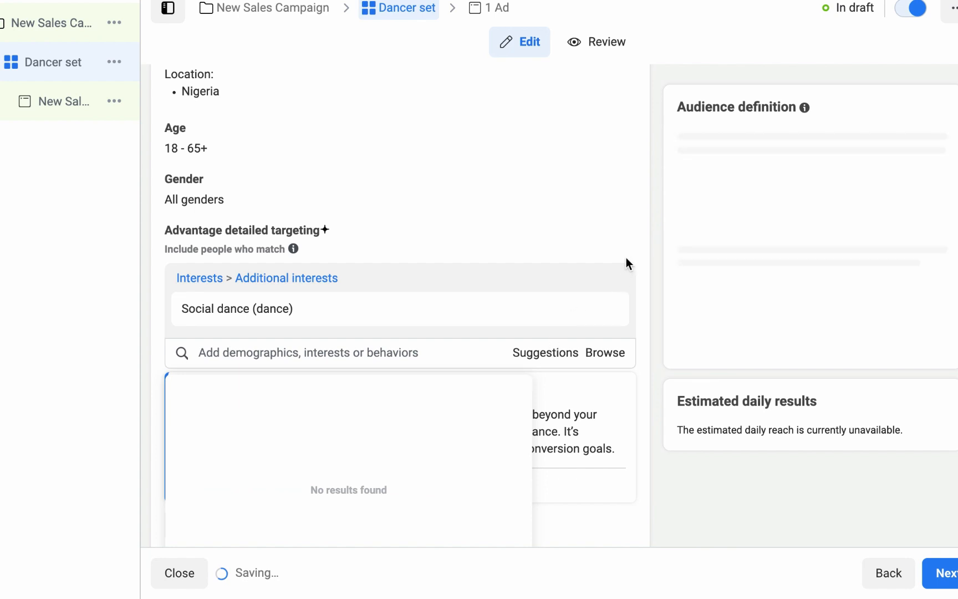
Browse the suggested interests related to Social dance (dance) in Dancer set's detailed targeting.
scroll(626, 262, "down", 1)
scroll(625, 269, "down", 2)
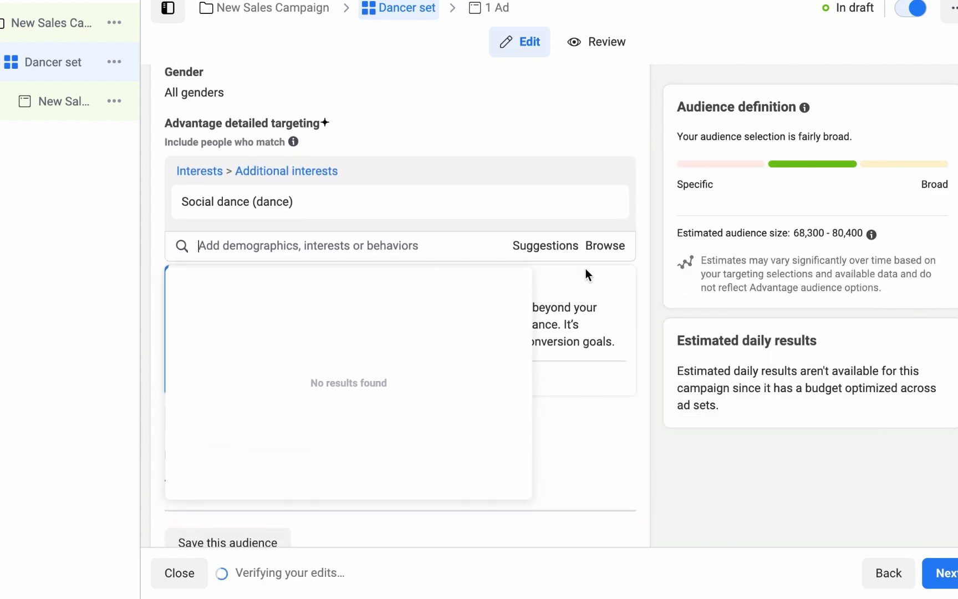
left_click(525, 245)
mouse_move(428, 376)
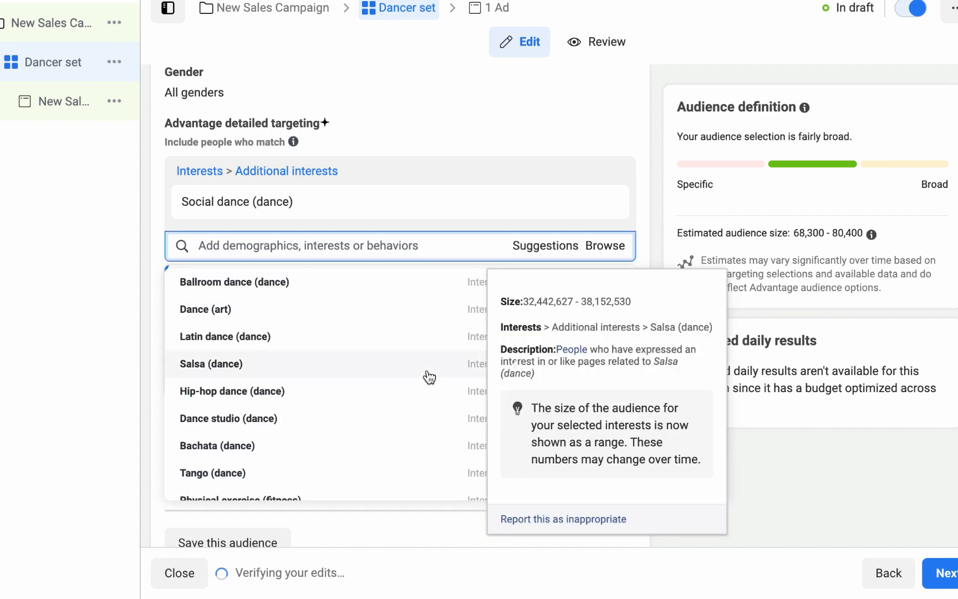
scroll(360, 380, "down", 1)
scroll(363, 380, "down", 6)
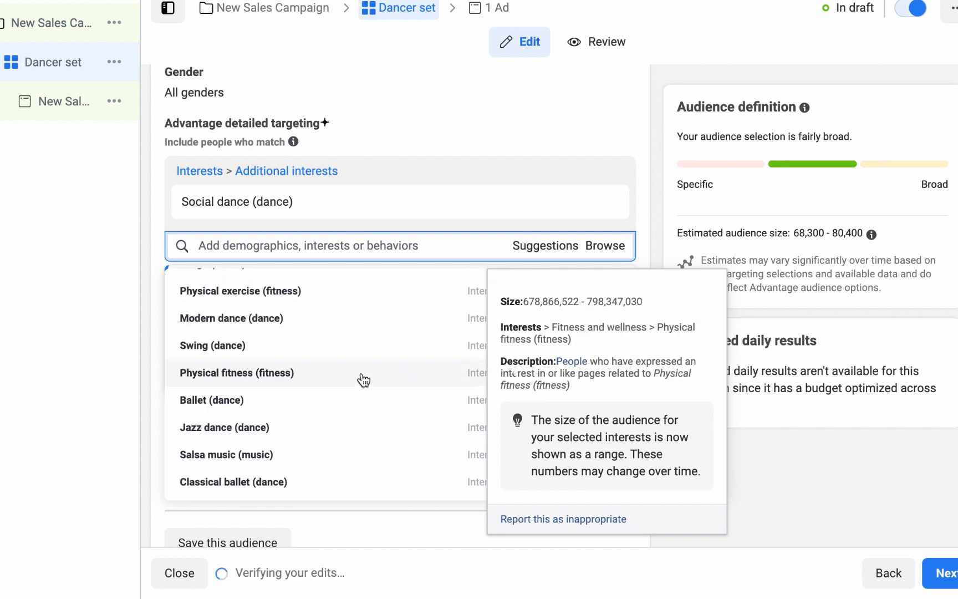
left_click(351, 236)
type("stree")
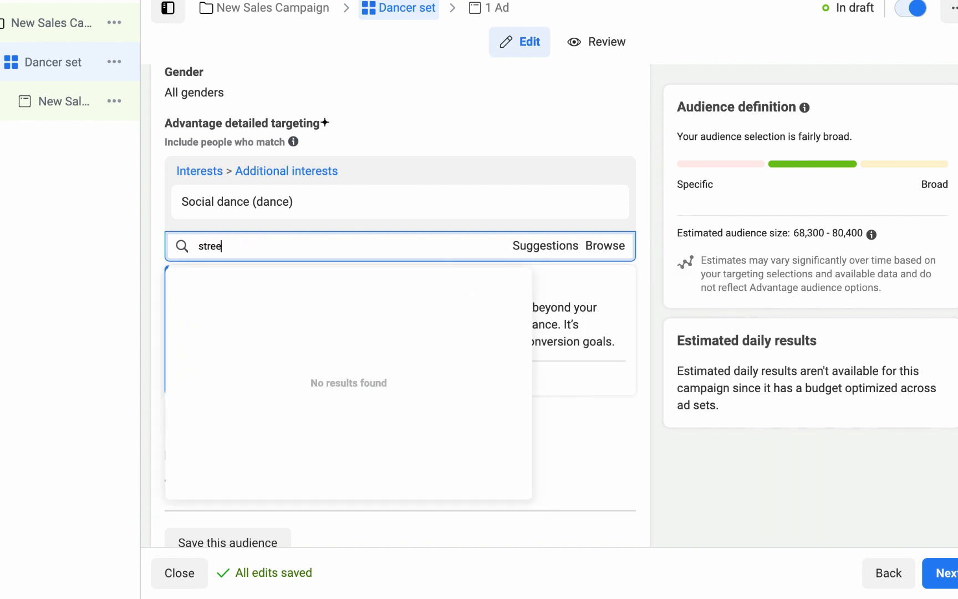
type("t dance")
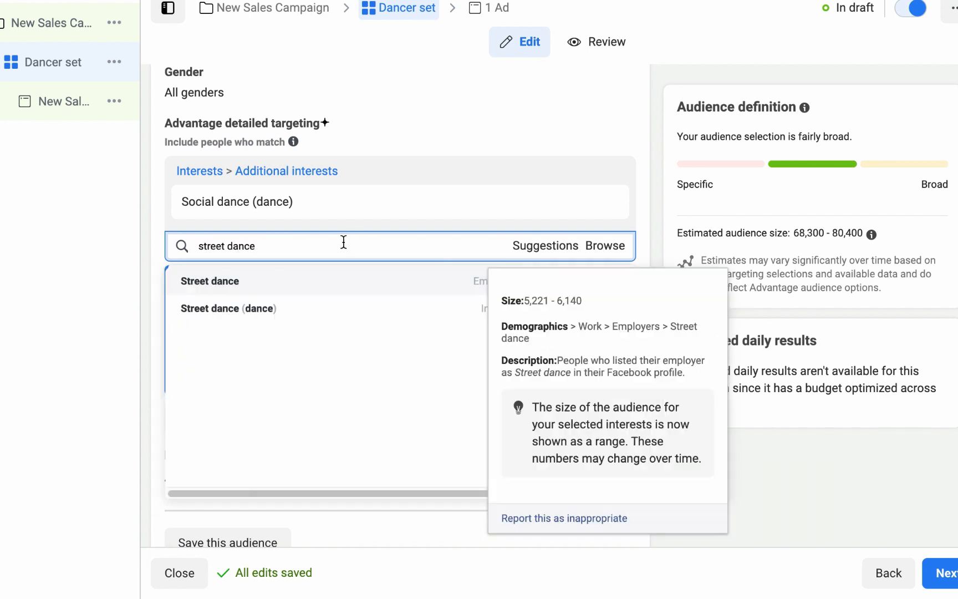
left_click(283, 283)
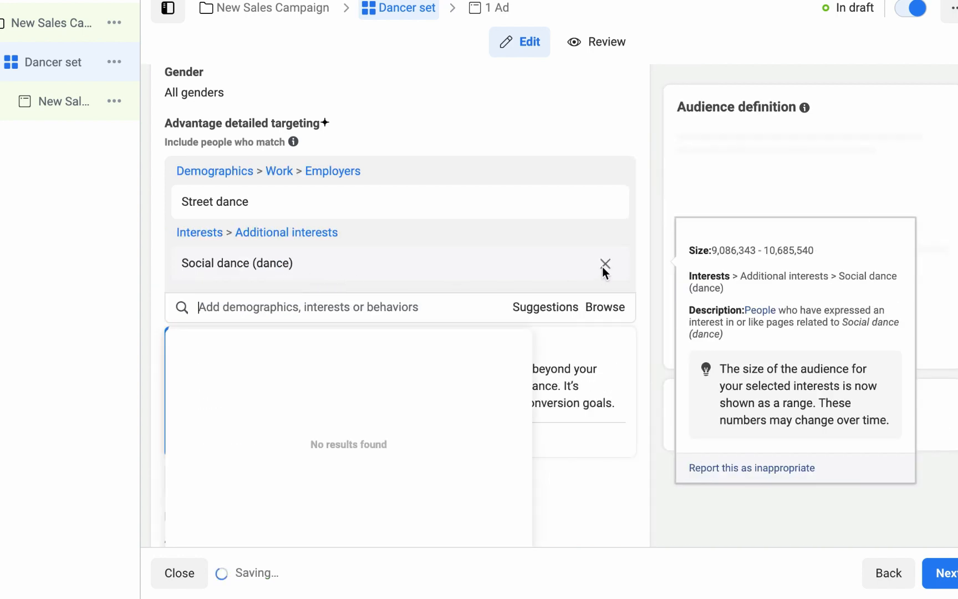
left_click(605, 203)
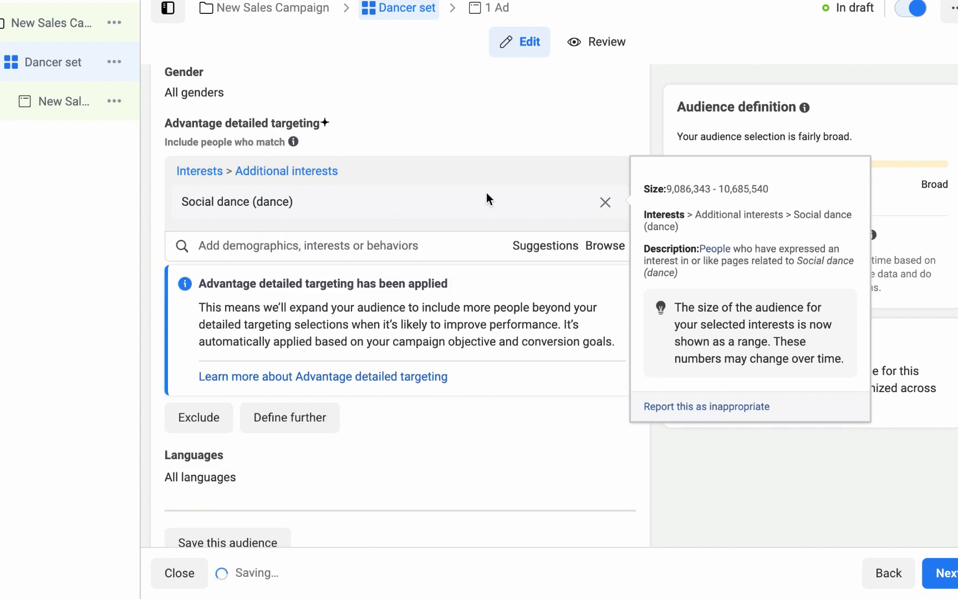
Search detailed targeting for "street dance" and add the interest Street dance (dance) to Dancer set's audience.
left_click(380, 247)
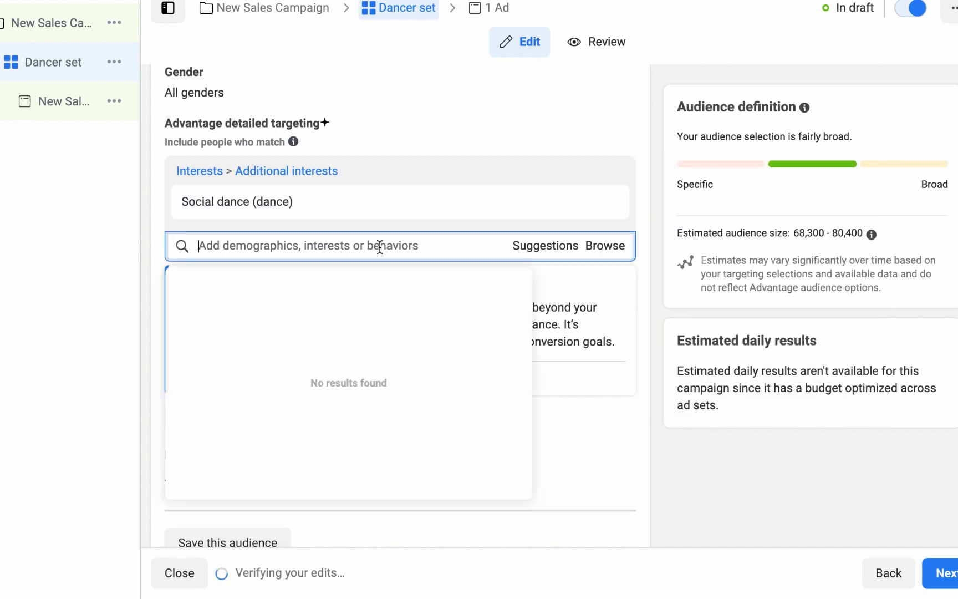
type("str")
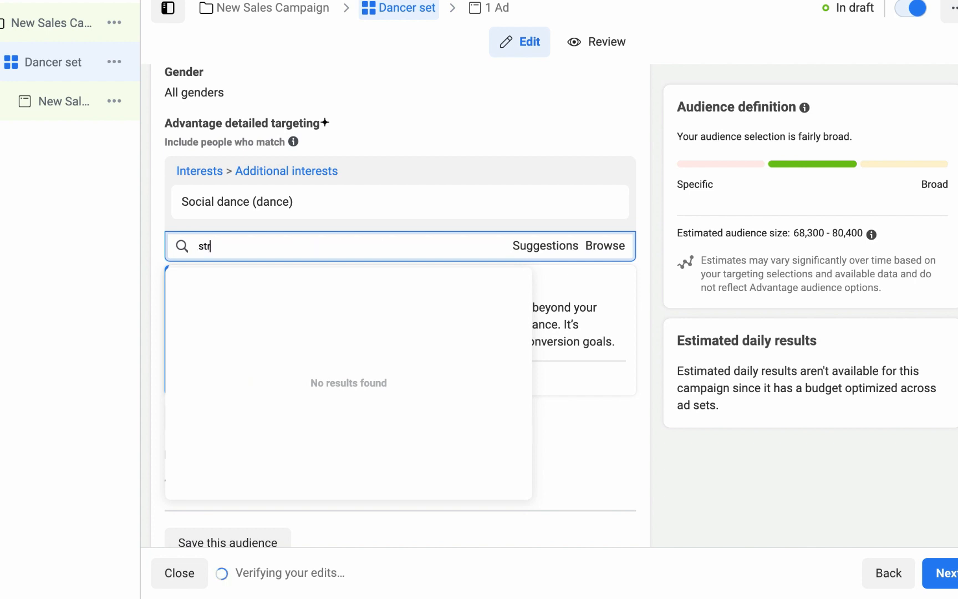
type("eet dance")
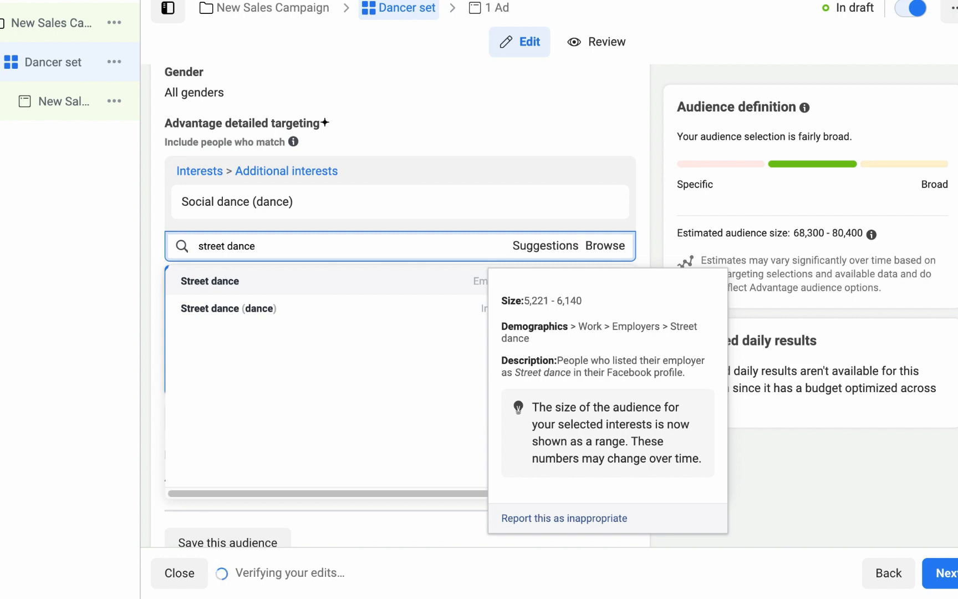
left_click(301, 308)
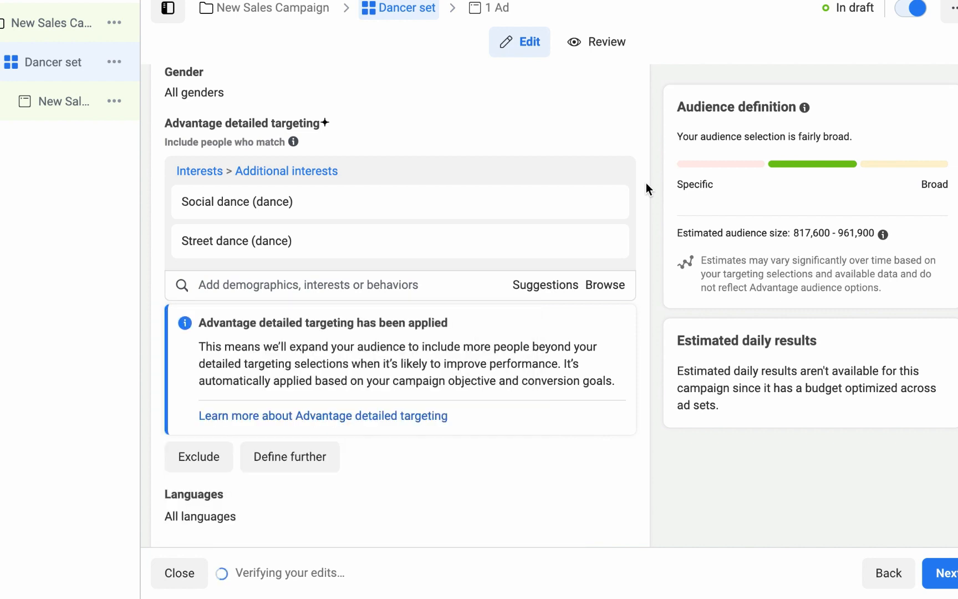
scroll(646, 184, "down", 1)
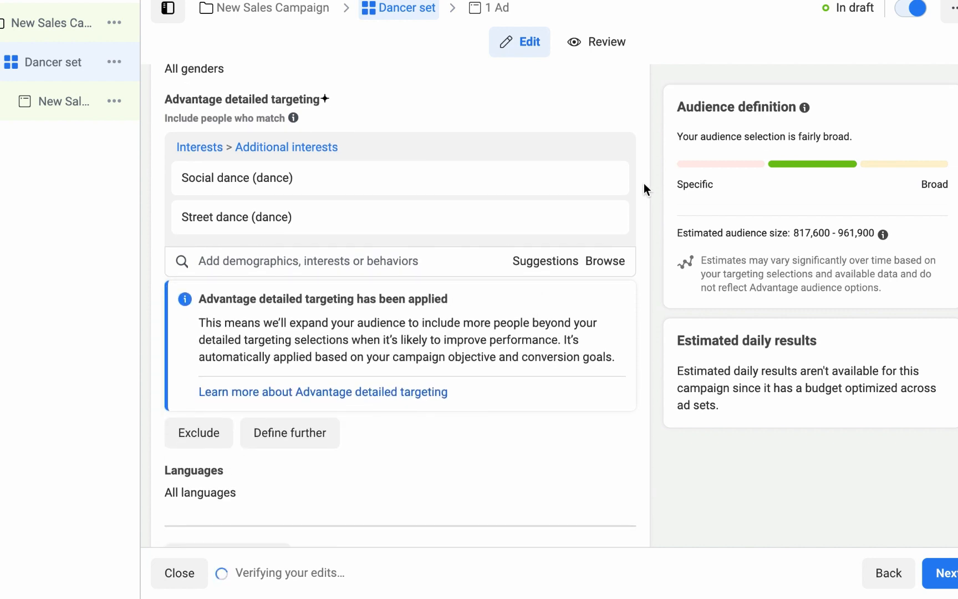
scroll(643, 186, "down", 1)
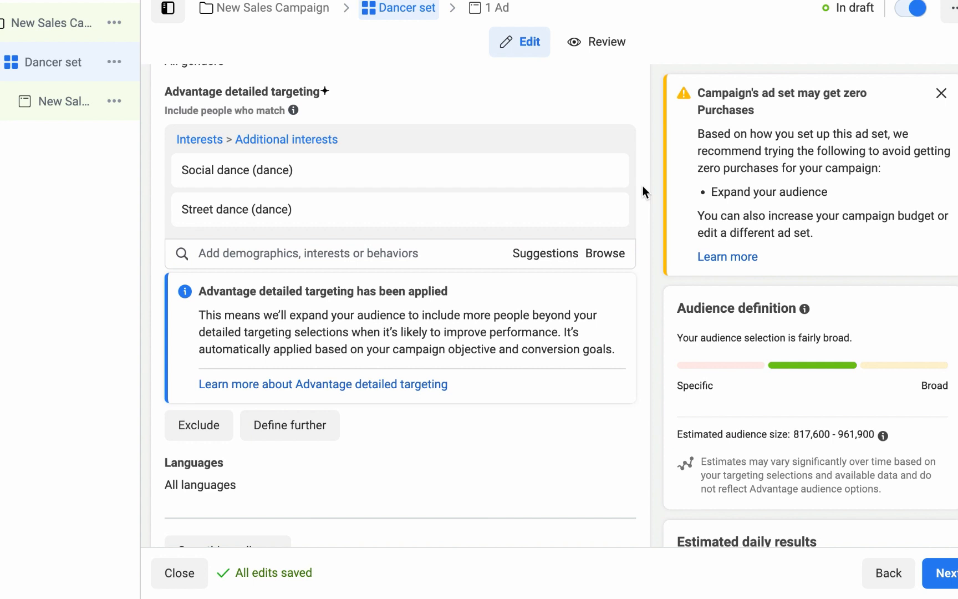
scroll(643, 185, "down", 1)
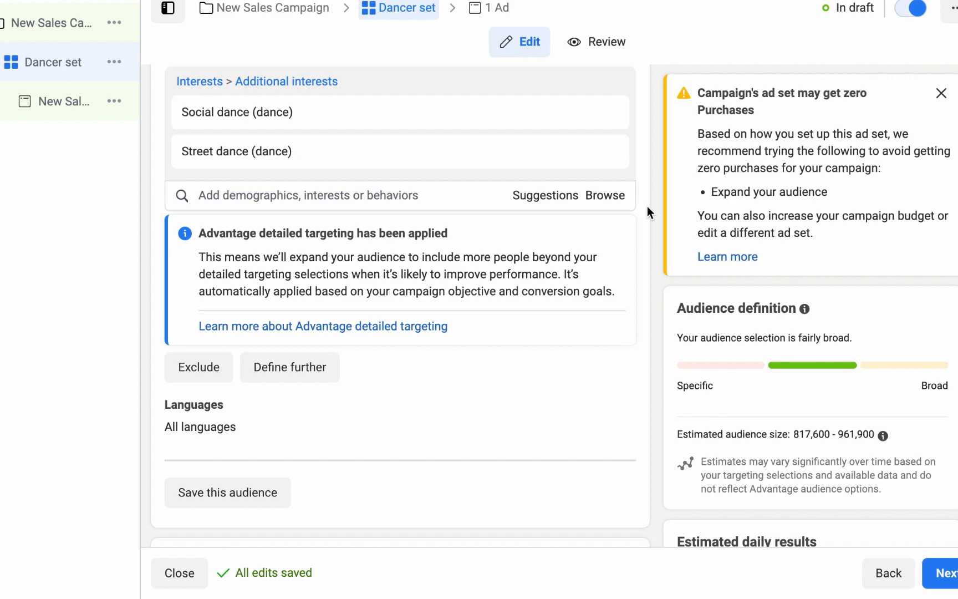
scroll(646, 206, "up", 15)
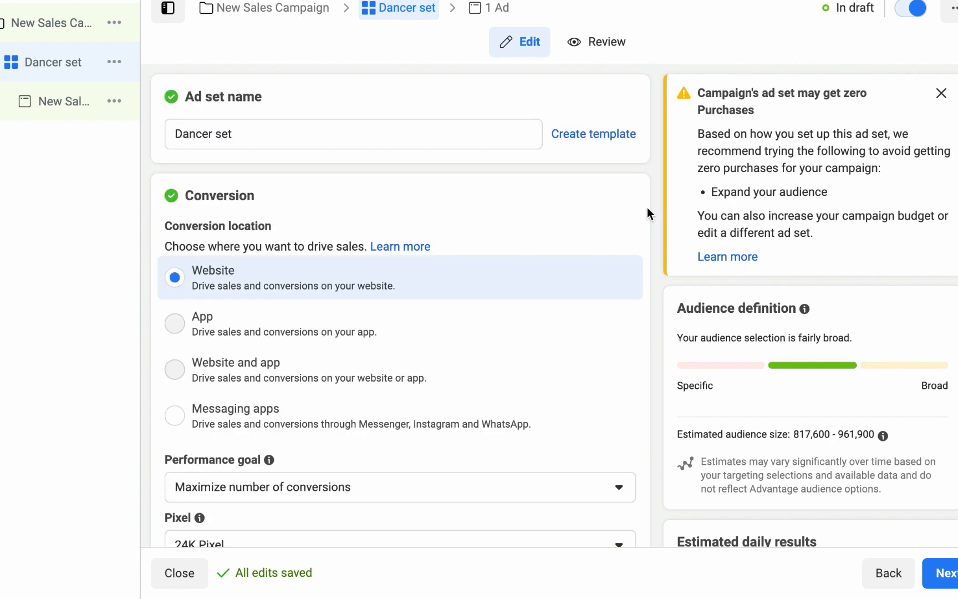
scroll(648, 208, "down", 20)
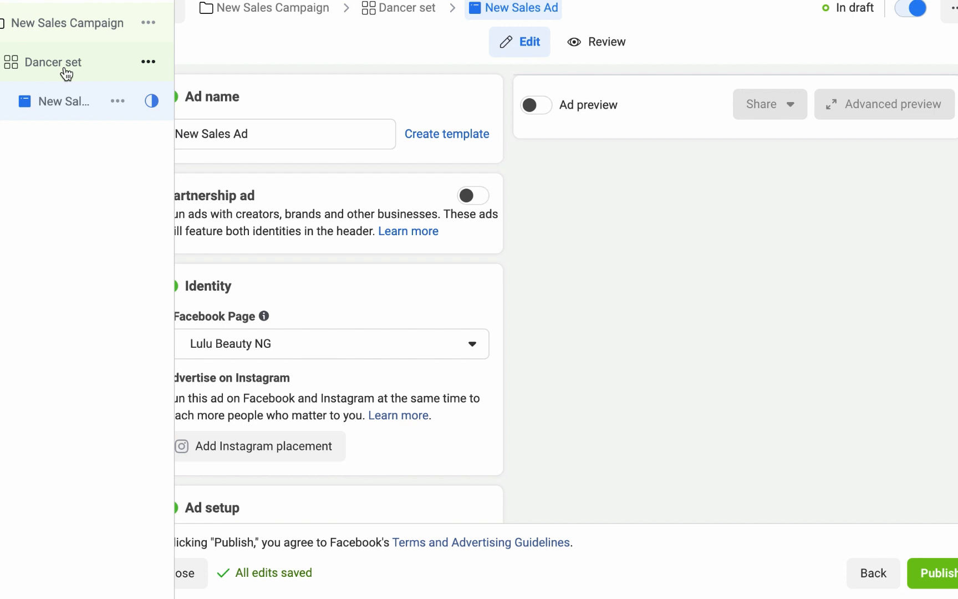
Remove Messenger Stories from Dancer set's manual placements and check the remaining placement selections.
left_click(66, 71)
scroll(481, 214, "down", 10)
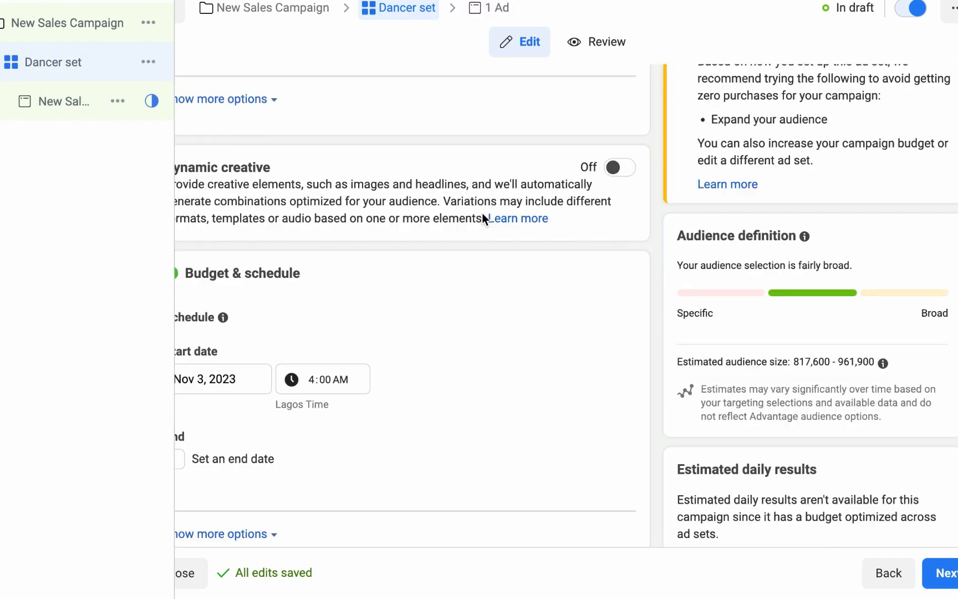
scroll(481, 212, "down", 3)
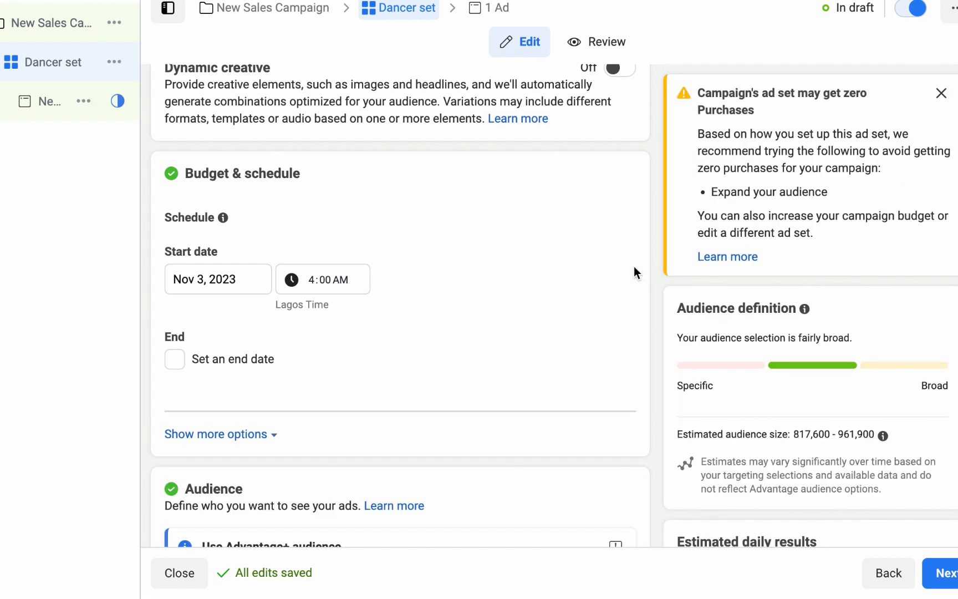
scroll(633, 266, "down", 10)
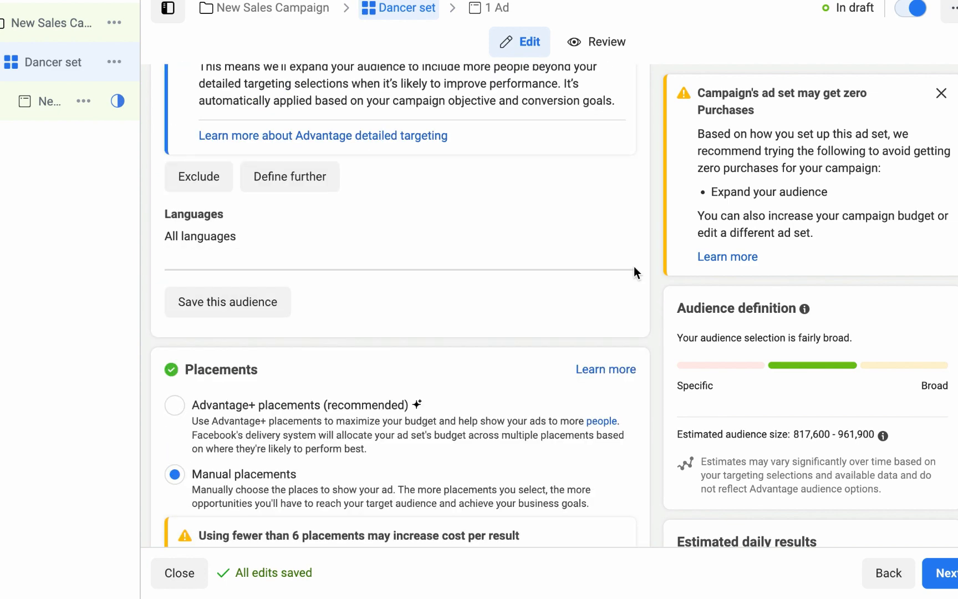
scroll(633, 265, "down", 12)
scroll(634, 266, "up", 6)
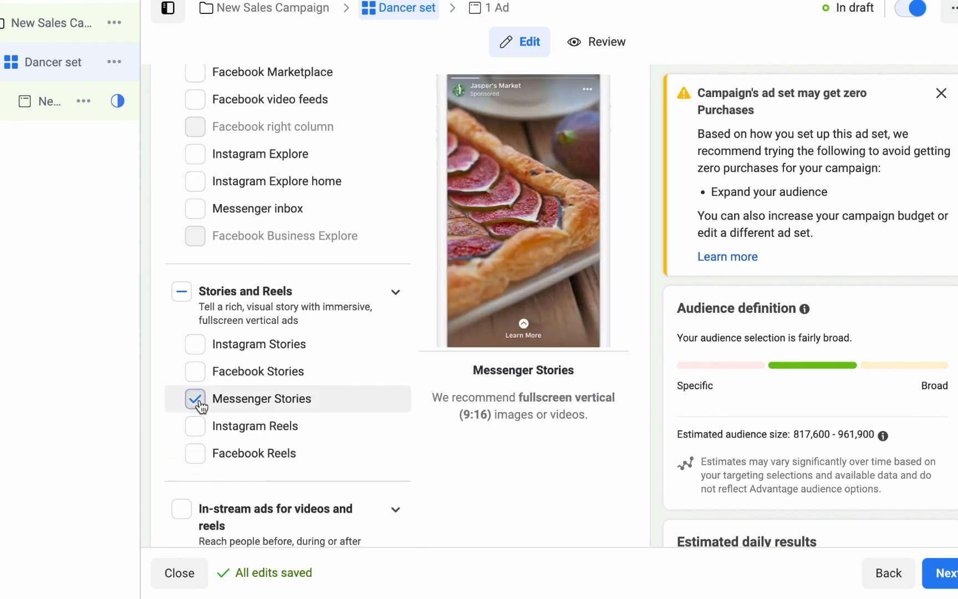
left_click(195, 398)
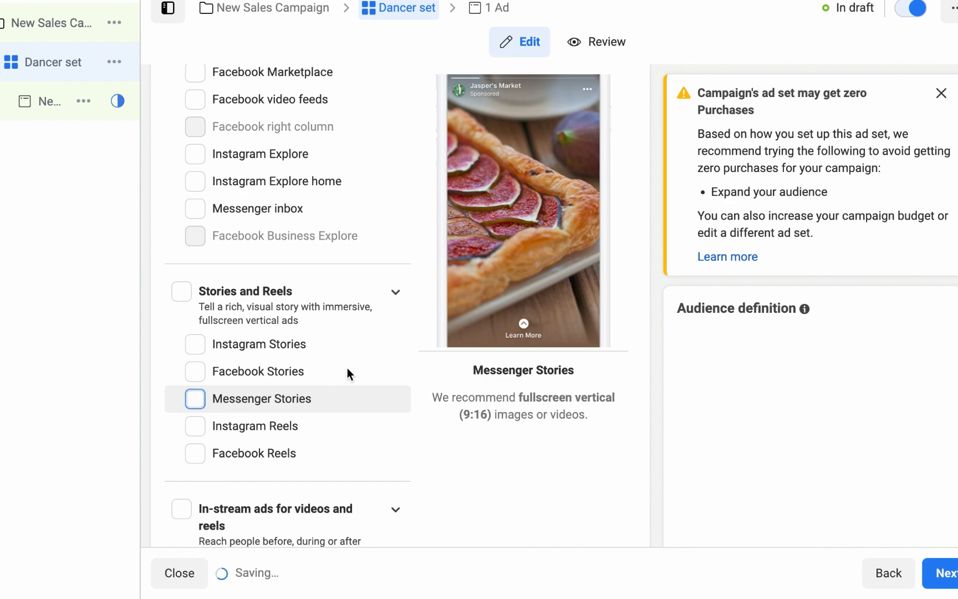
scroll(359, 369, "up", 8)
scroll(464, 392, "down", 3)
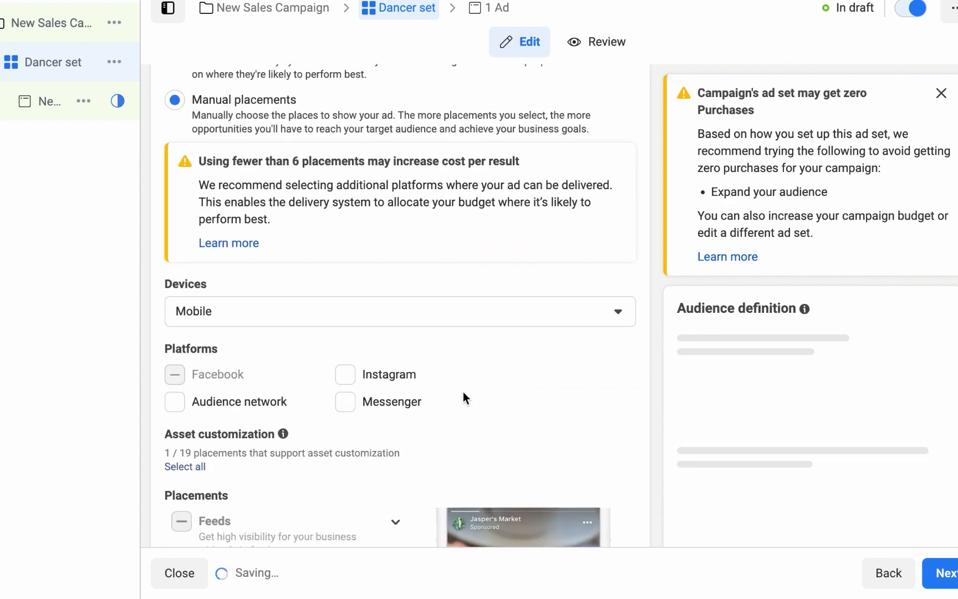
scroll(462, 391, "down", 15)
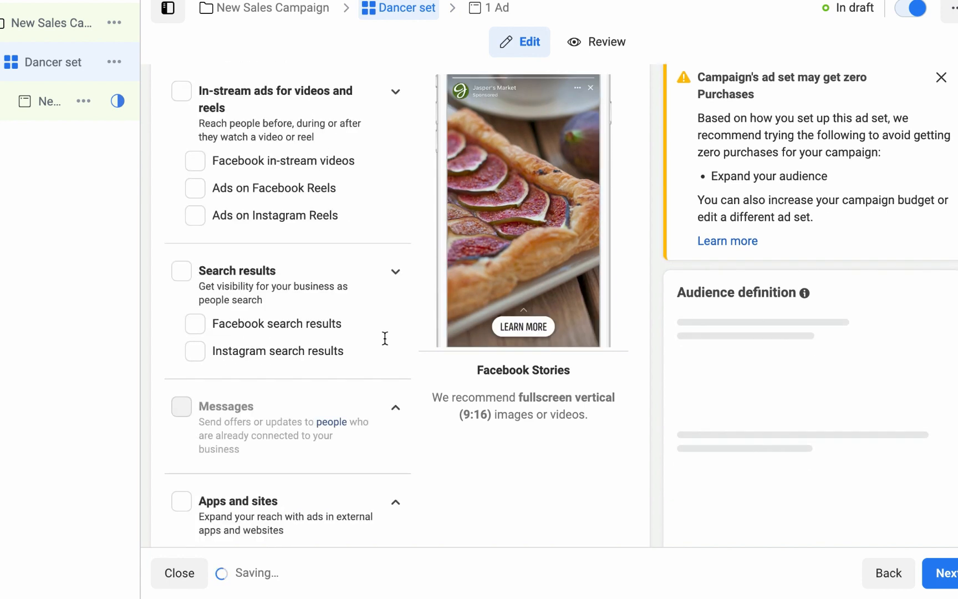
Open the New Sales Ad under Dancer set and change its ad setup to Use existing post.
left_click(45, 103)
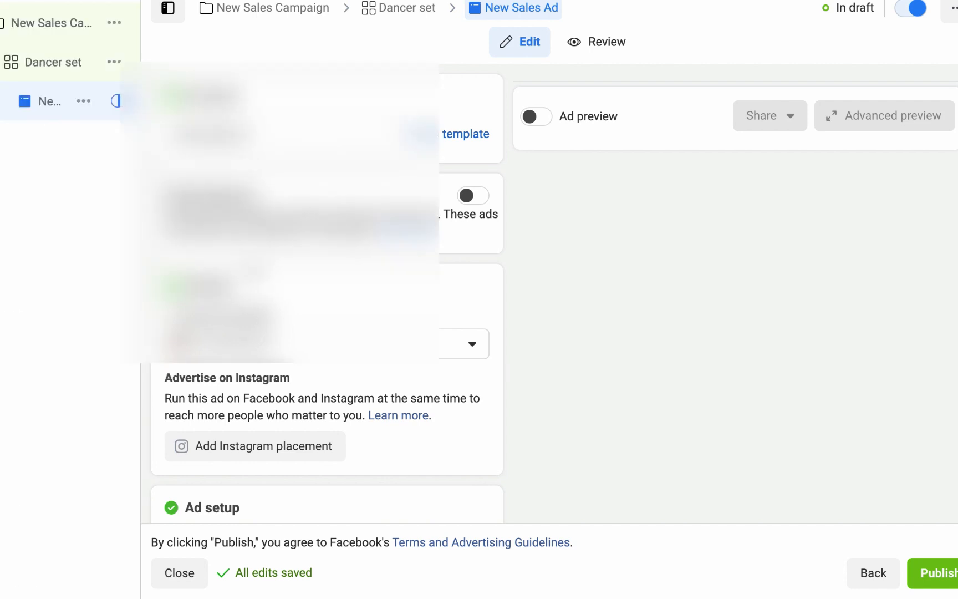
scroll(327, 294, "down", 5)
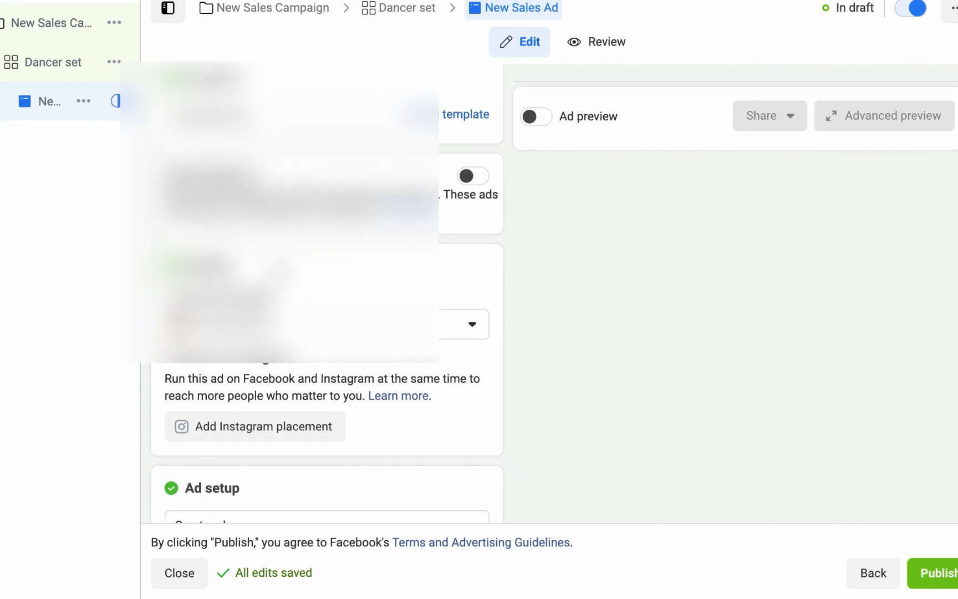
scroll(327, 293, "down", 4)
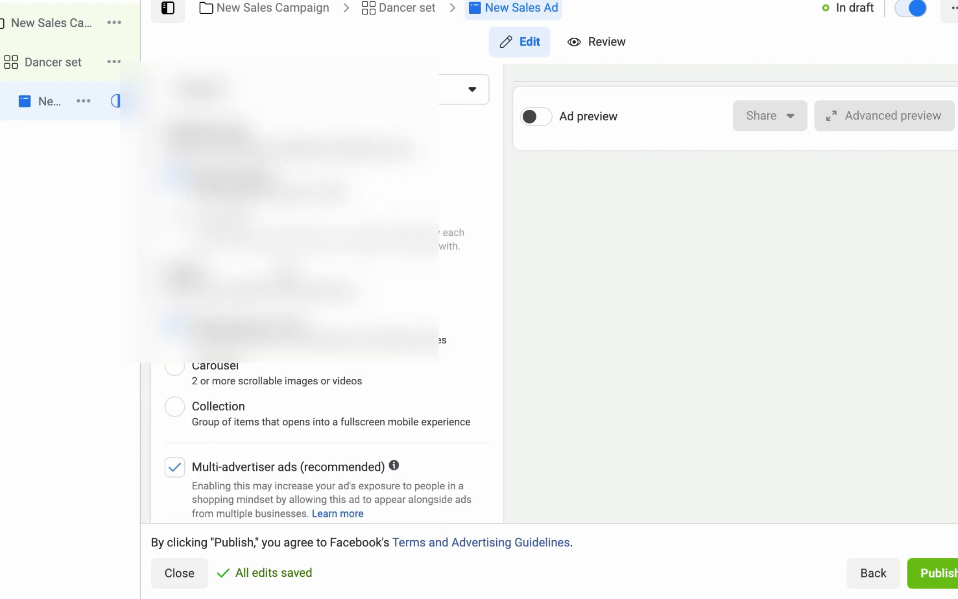
scroll(327, 293, "up", 2)
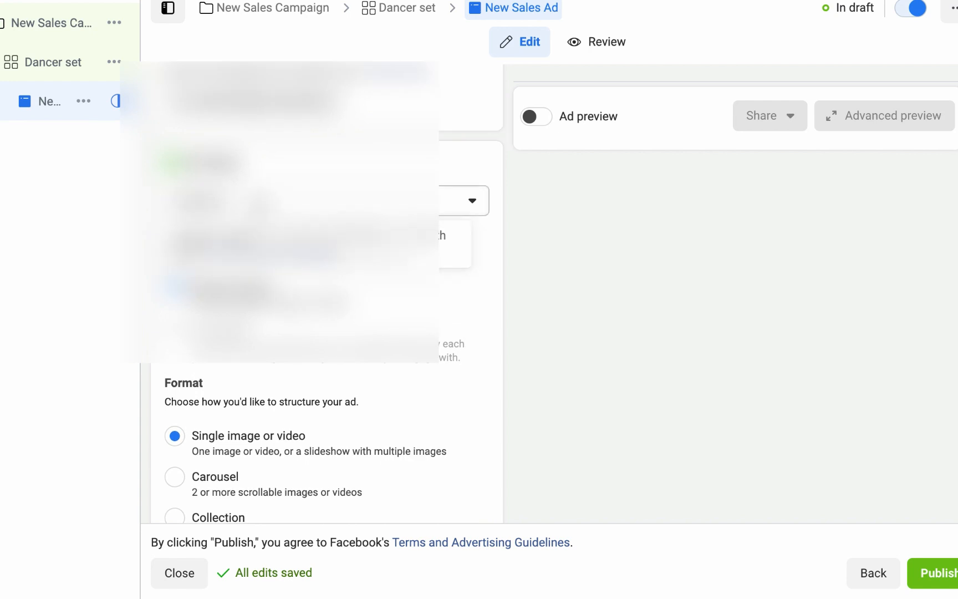
left_click(254, 203)
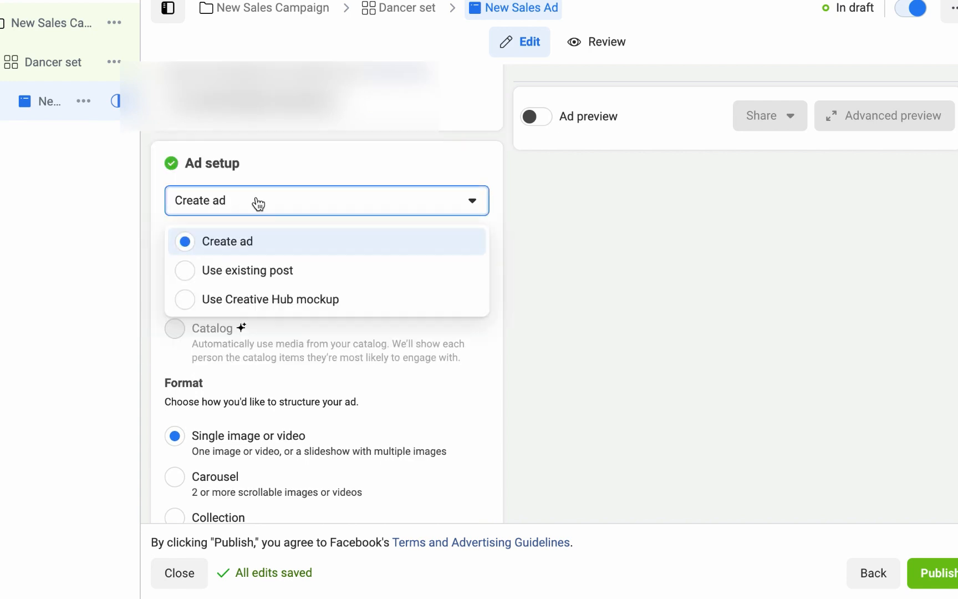
left_click(229, 281)
Select the existing Facebook post promoting Gold Essence Serum as the New Sales Ad's creative.
scroll(189, 452, "down", 2)
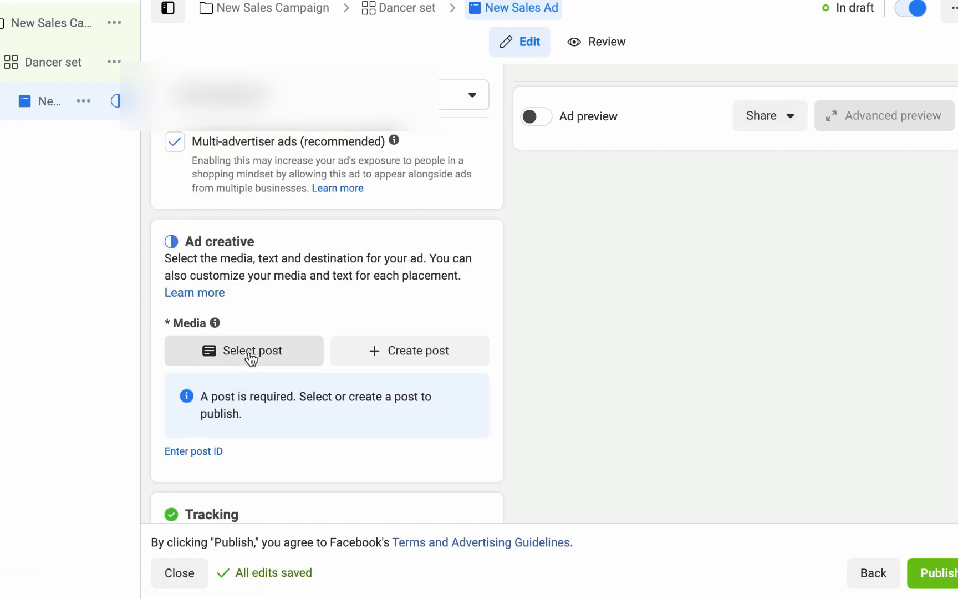
left_click(280, 360)
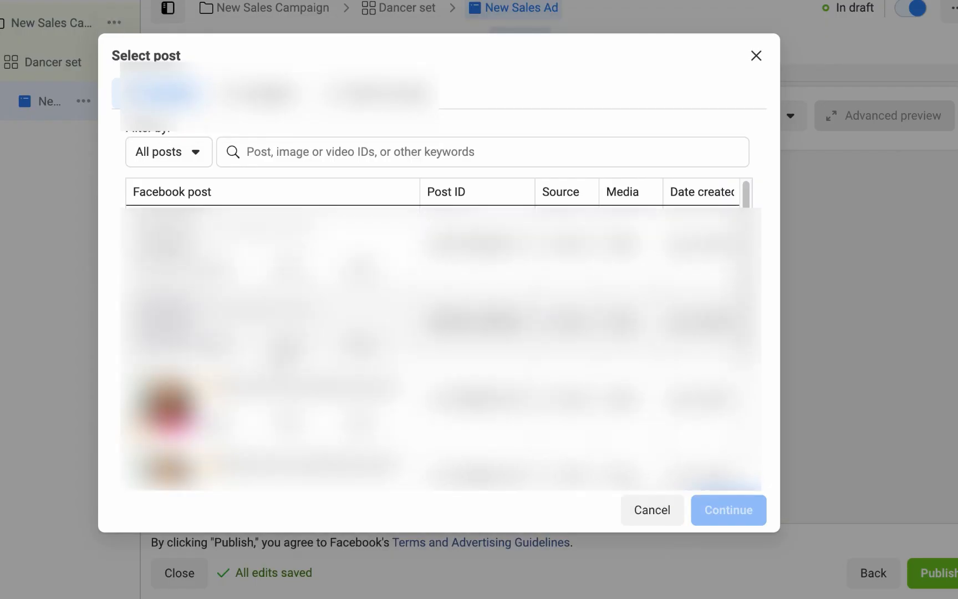
left_click(554, 363)
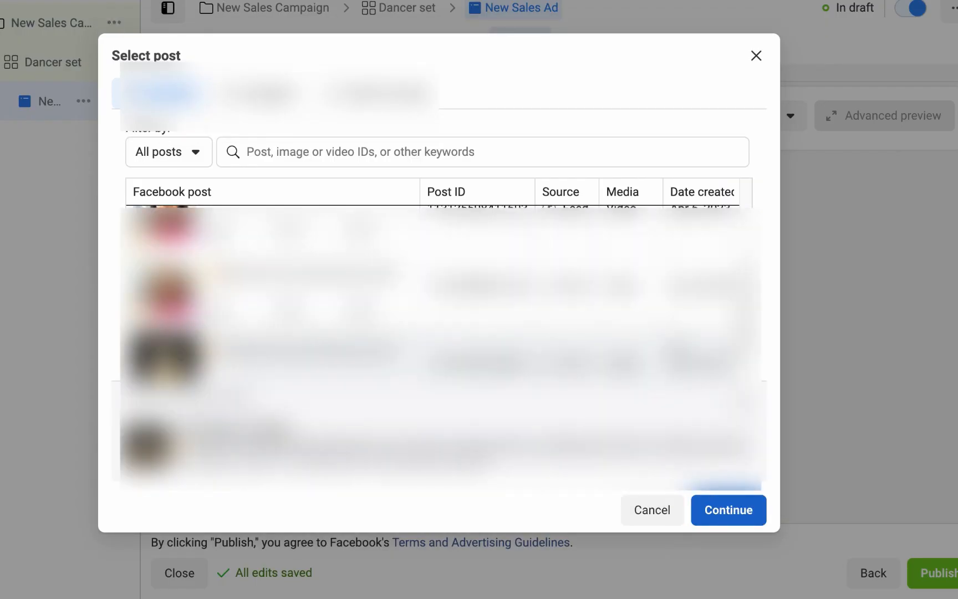
left_click(727, 510)
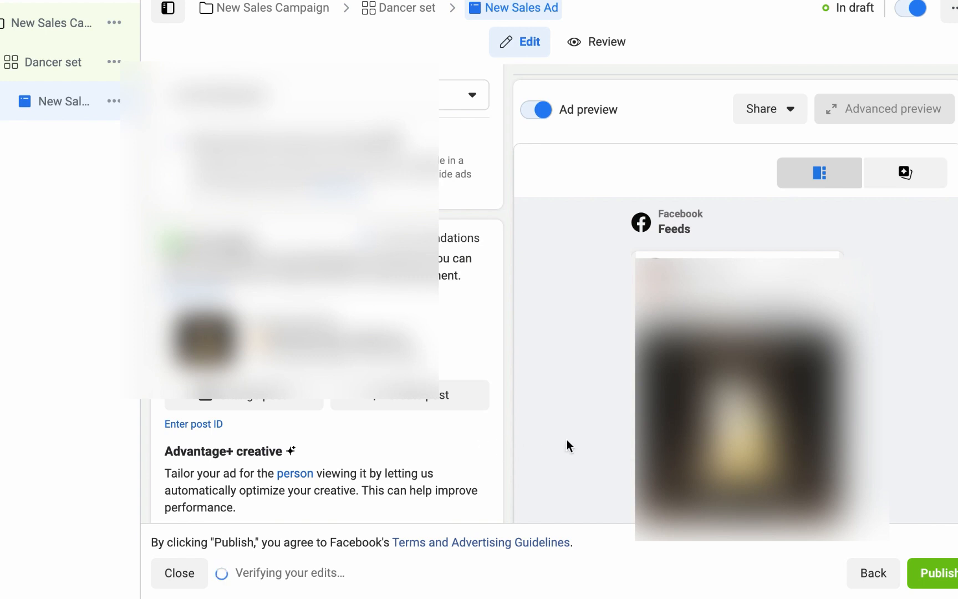
scroll(559, 431, "down", 10)
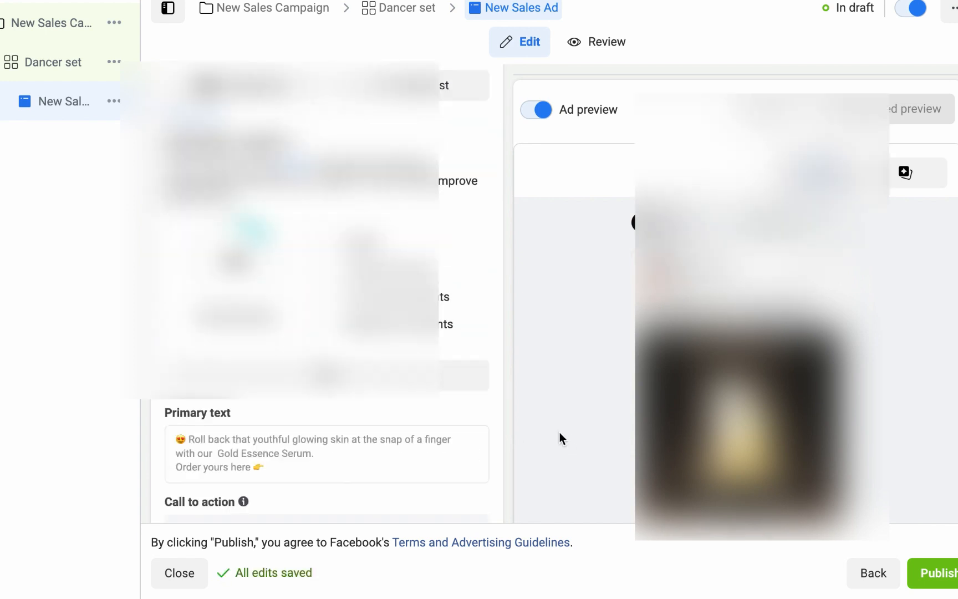
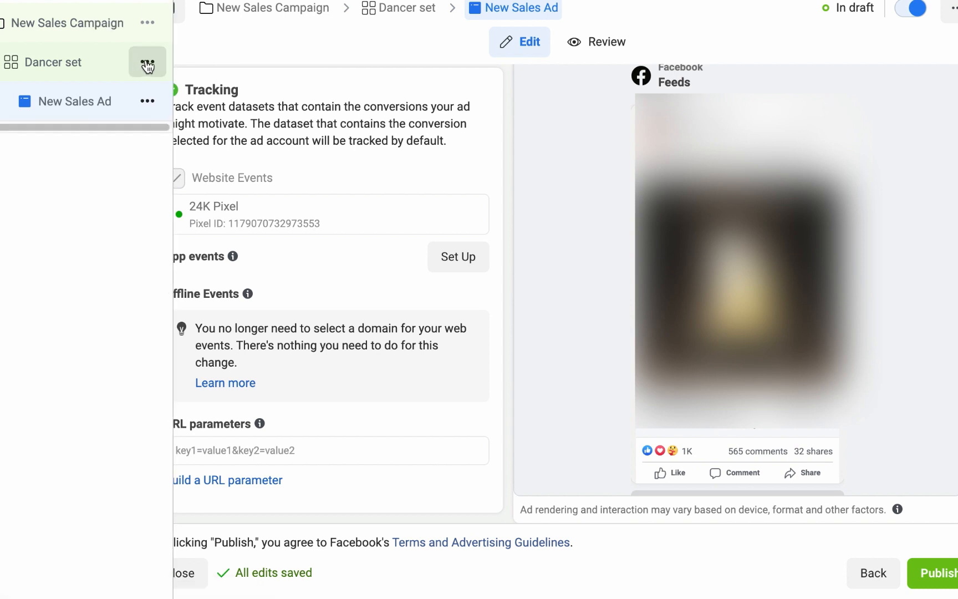
Create a second ad under Dancer set and bring its ad setup options into view.
left_click(147, 62)
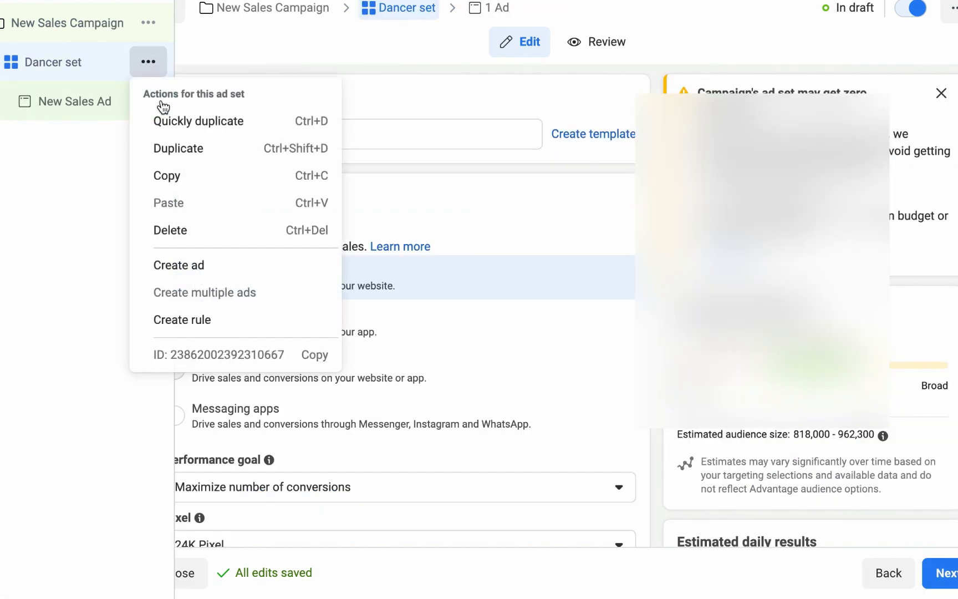
left_click(182, 201)
scroll(486, 260, "down", 10)
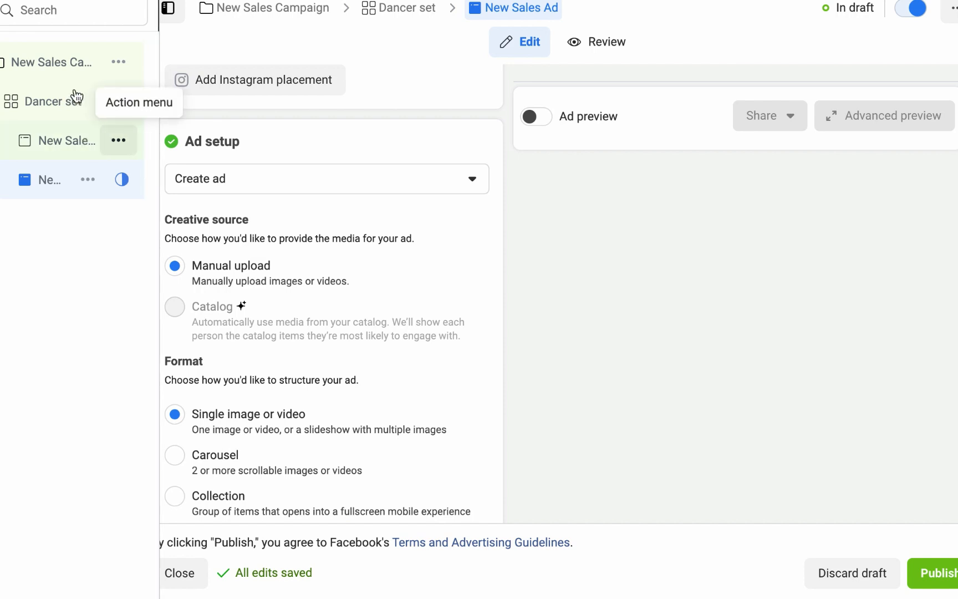
Duplicate Dancer set within the original campaign as 2 copies, keeping existing reactions, comments and shares on the new ads.
mouse_move(65, 71)
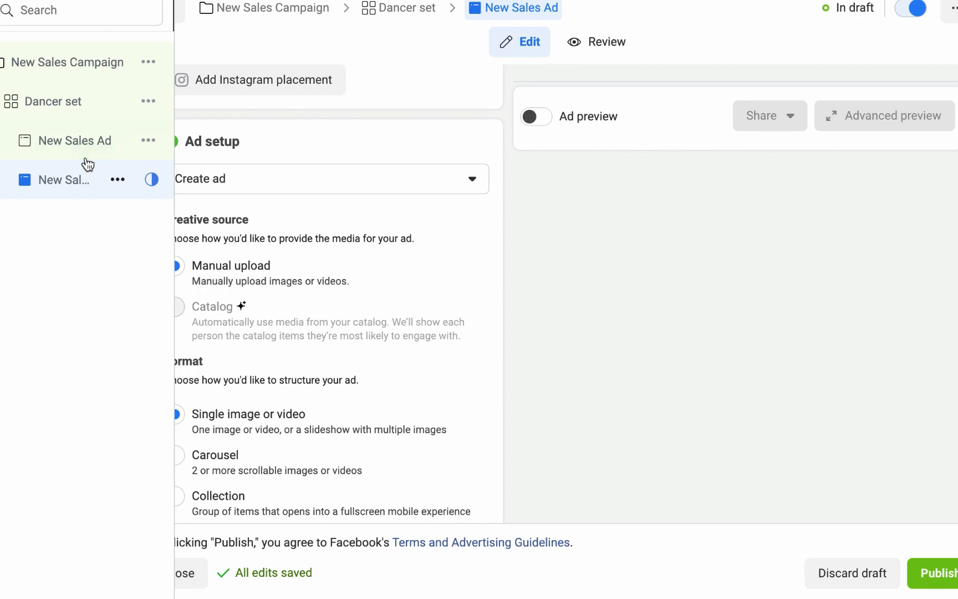
left_click(74, 108)
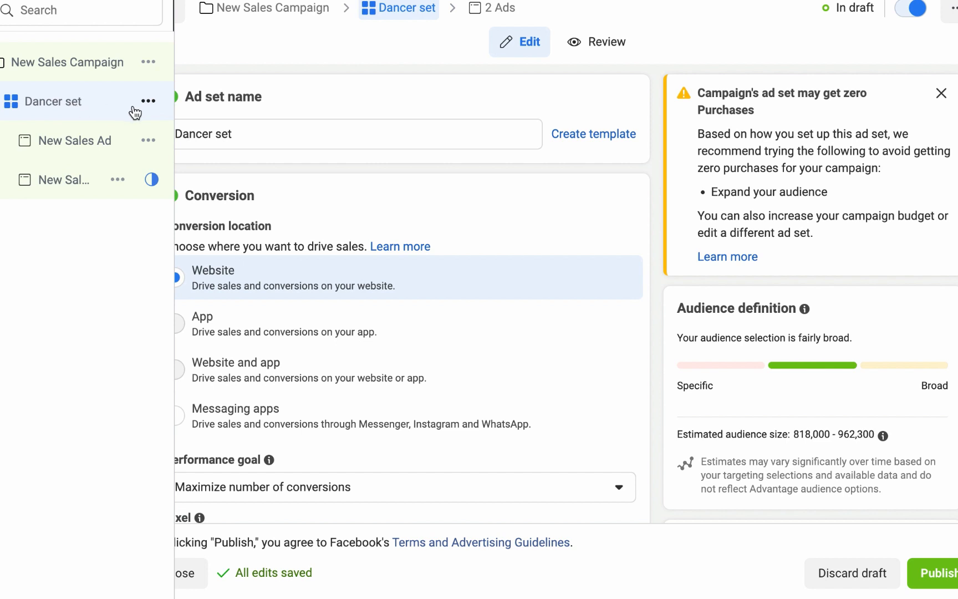
left_click(154, 102)
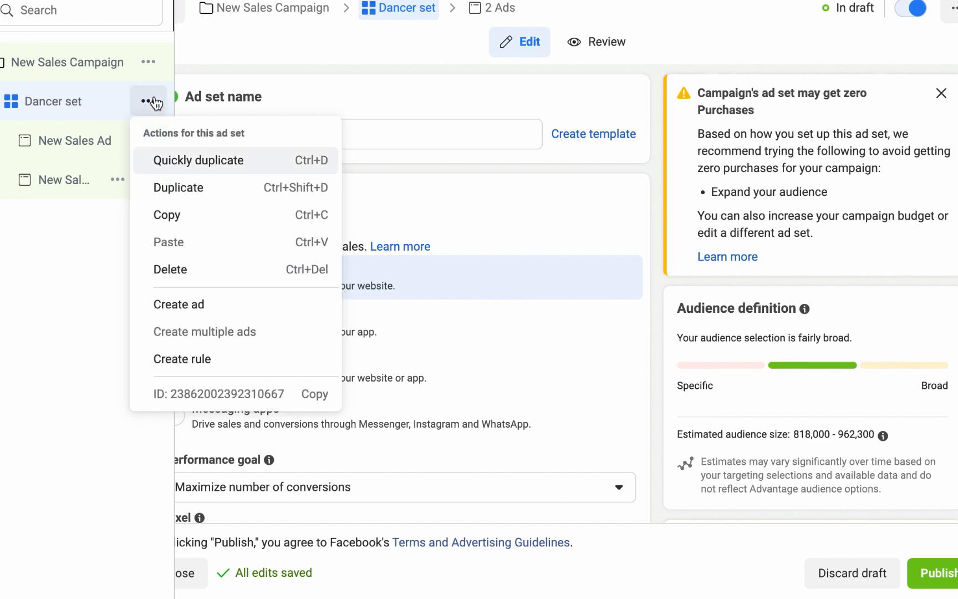
left_click(205, 190)
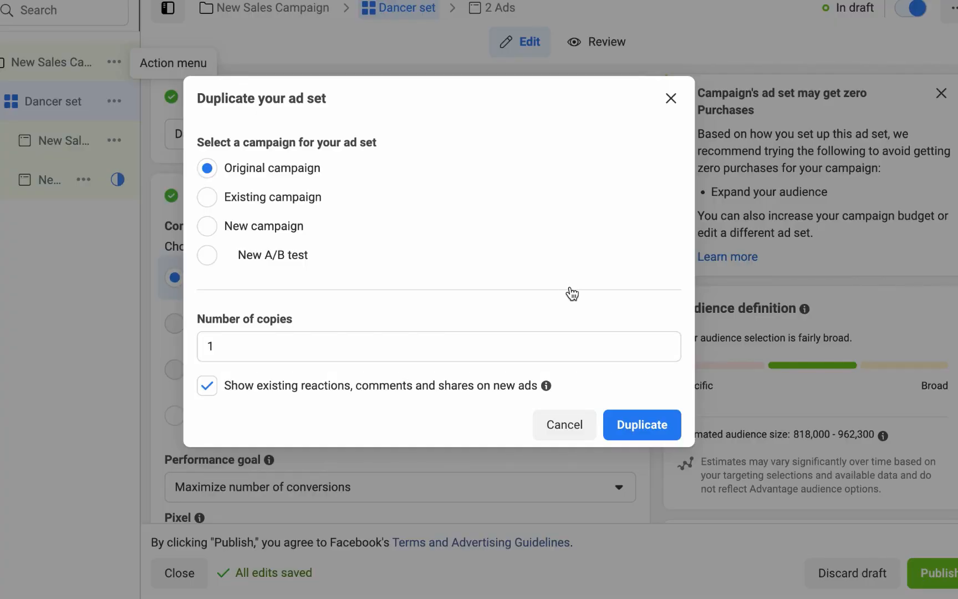
left_click(665, 343)
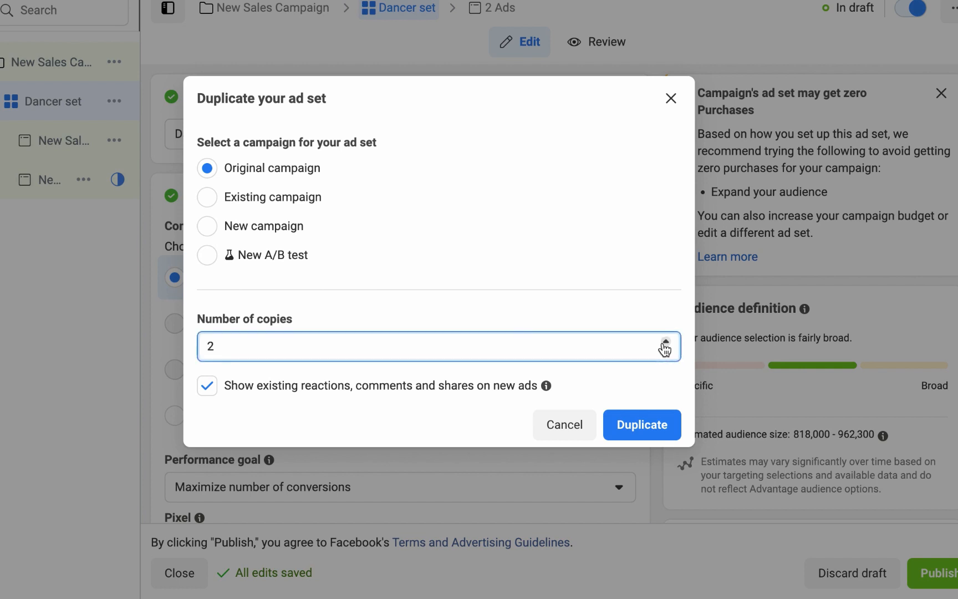
left_click(659, 426)
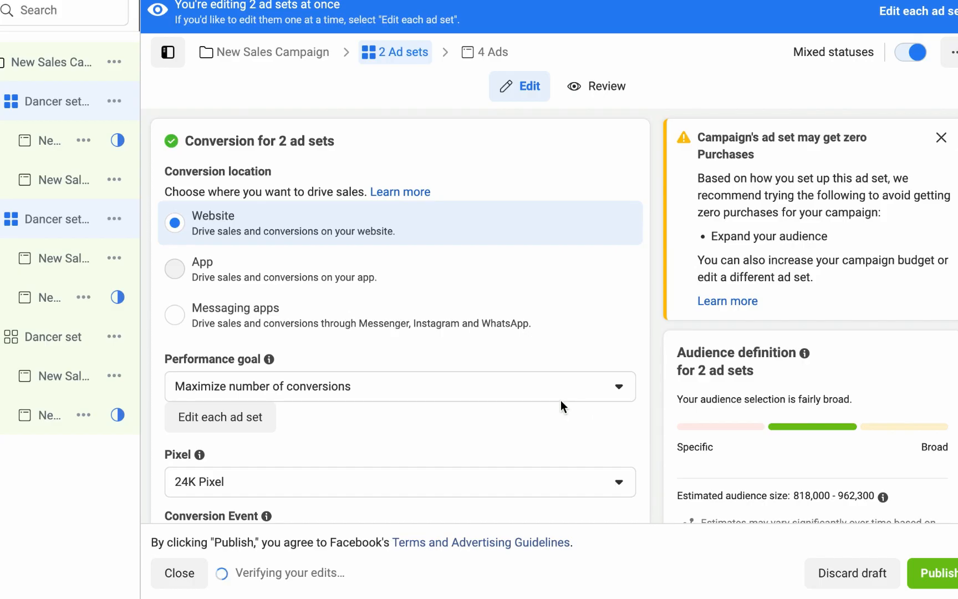
Rename the lower of the two Dancer set copies as Fitness.
left_click(66, 222)
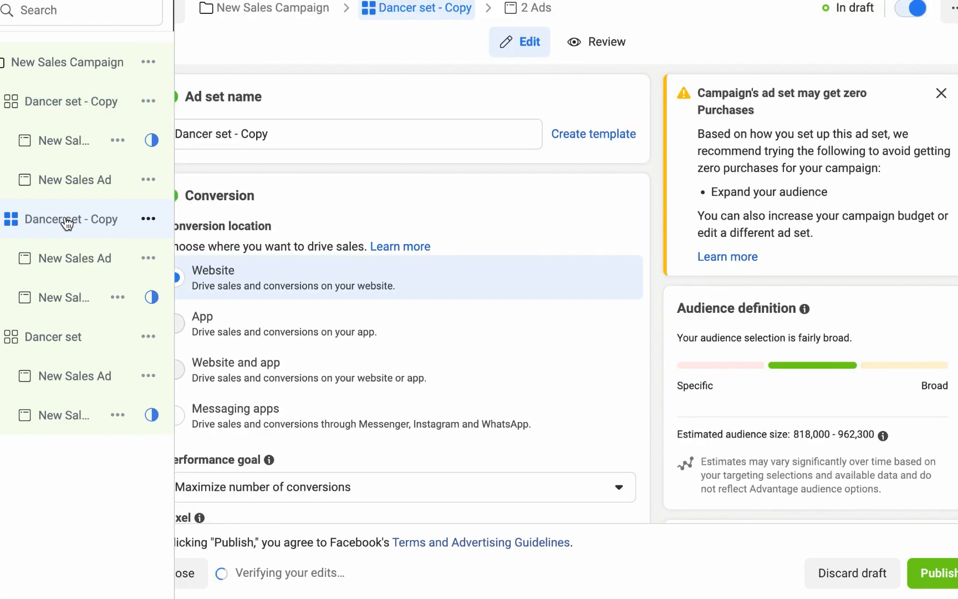
triple_click(371, 130)
key("BackSpace")
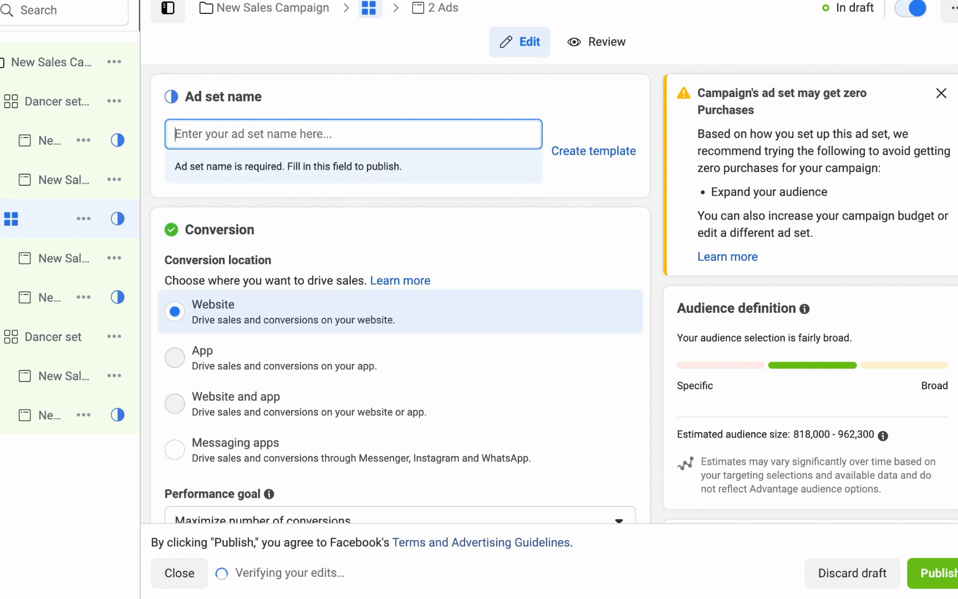
type("Fitness")
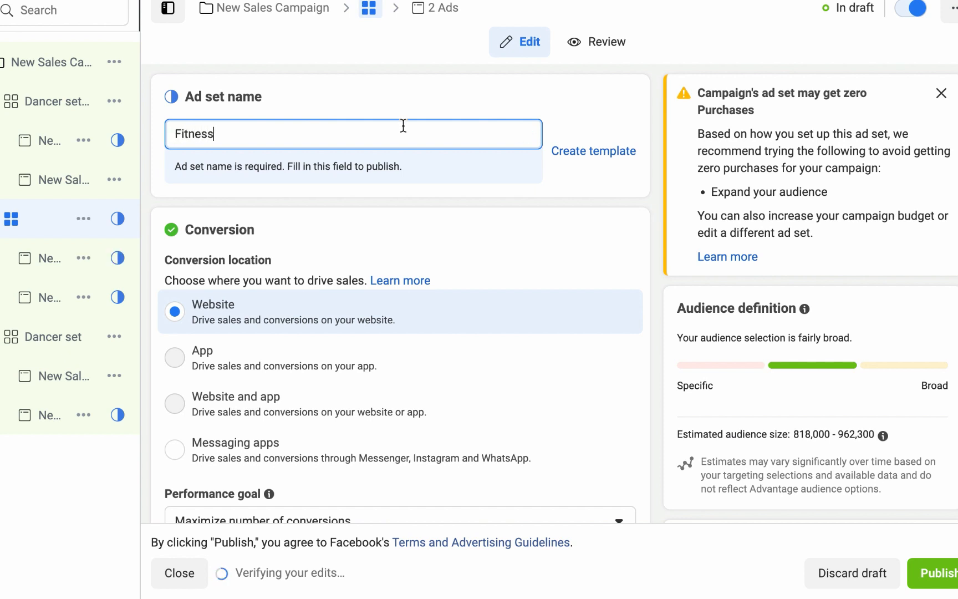
left_click(436, 95)
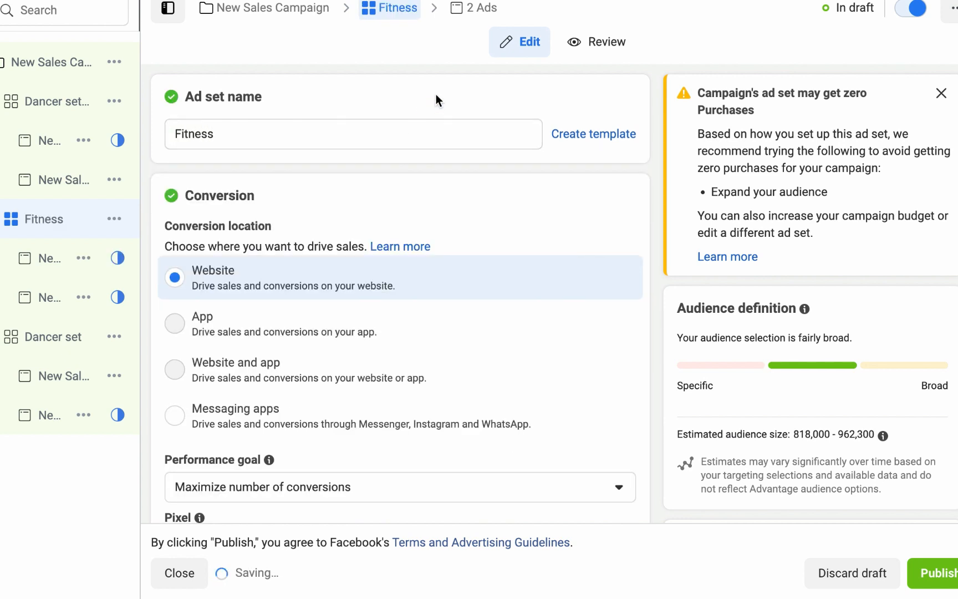
Remove the Social dance and Street dance interests from the Fitness ad set's detailed targeting.
scroll(620, 302, "down", 15)
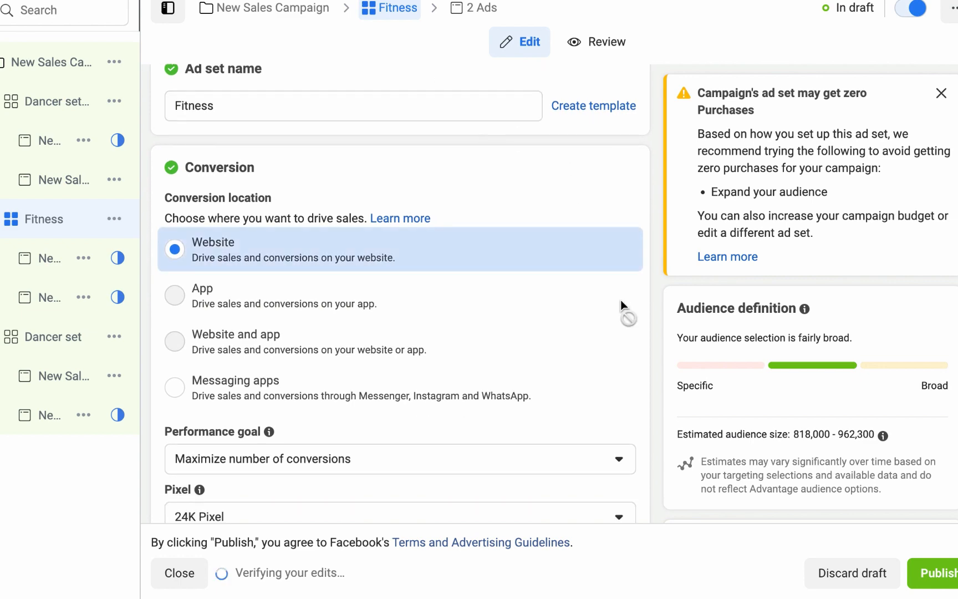
scroll(638, 308, "down", 12)
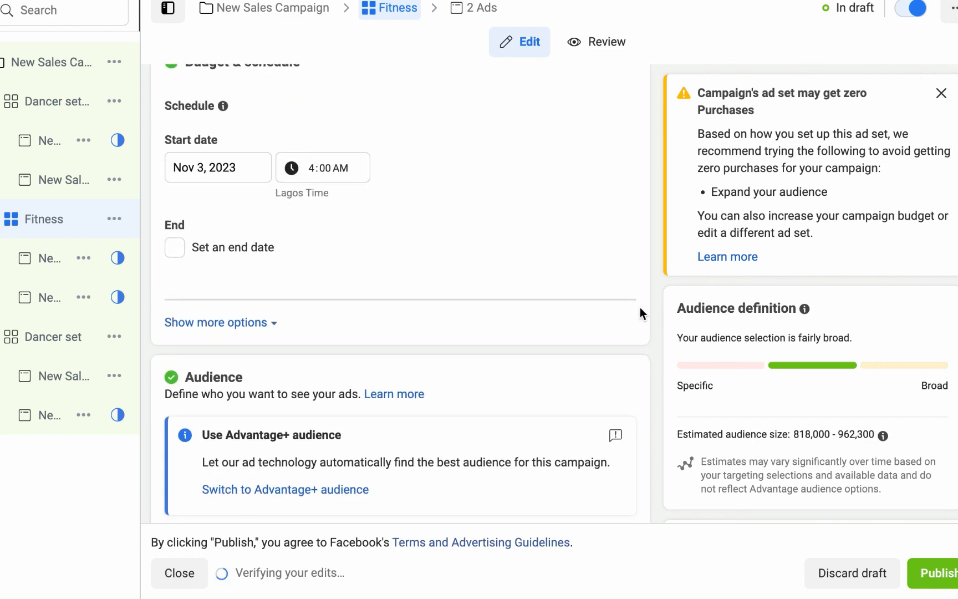
scroll(640, 309, "down", 4)
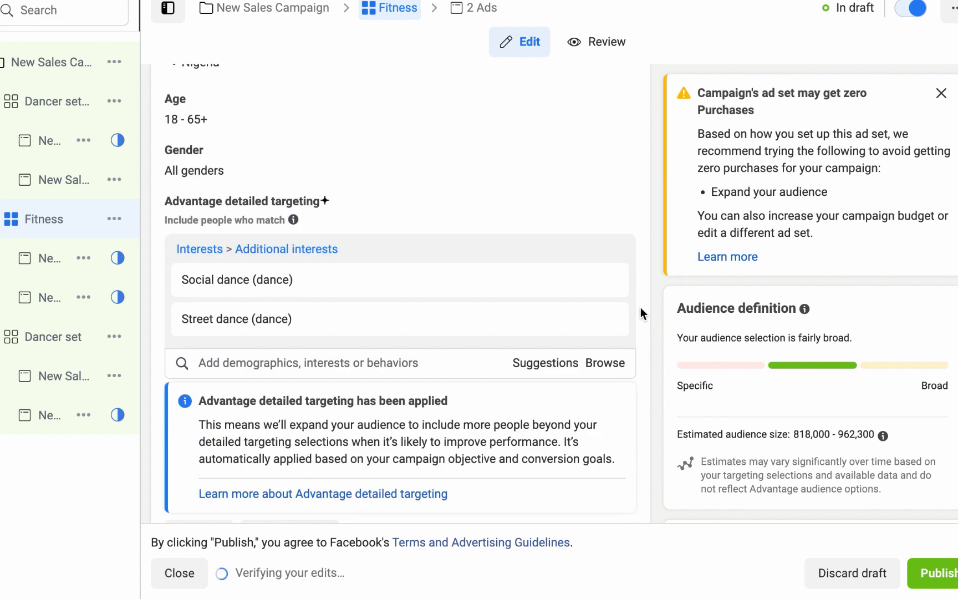
mouse_move(621, 284)
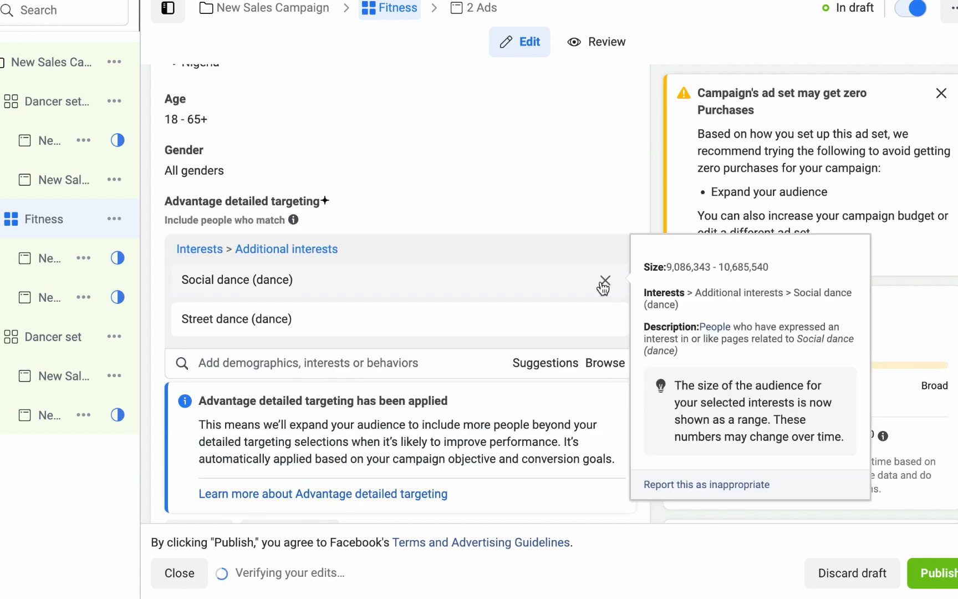
left_click(604, 285)
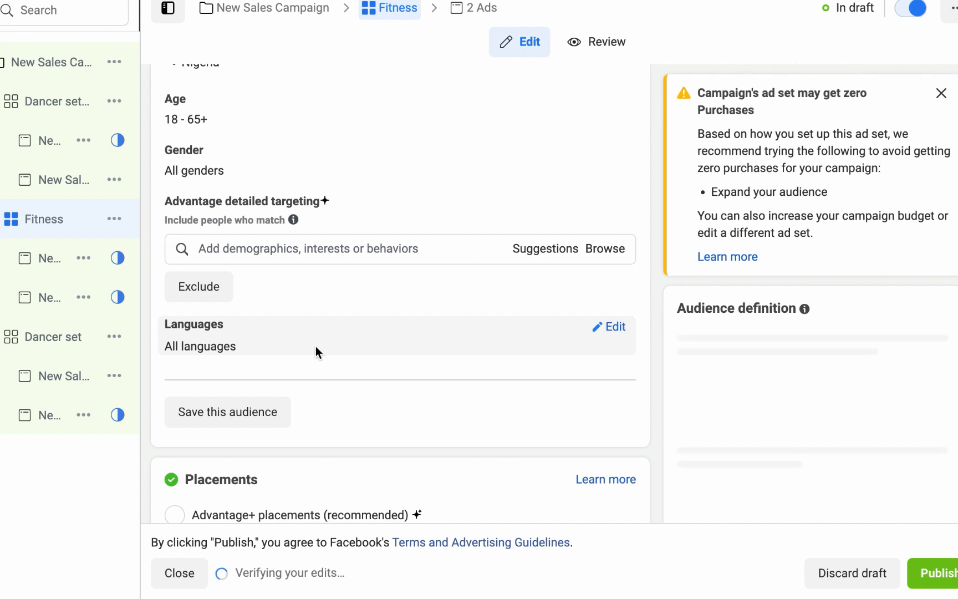
Search detailed targeting for "fitness" and add the interest Physical fitness (fitness) to the Fitness ad set's audience.
left_click(356, 251)
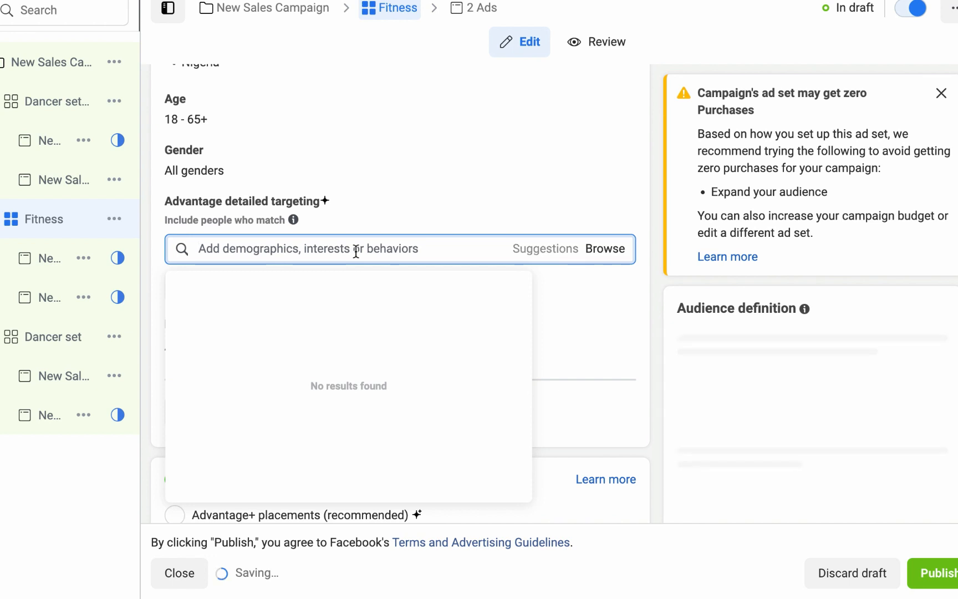
type("fitn")
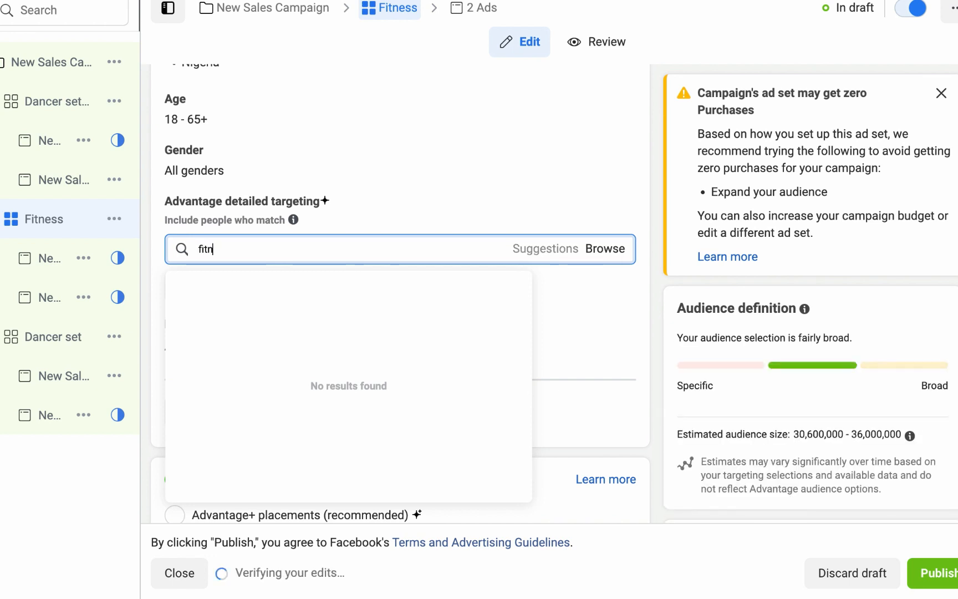
type("ess")
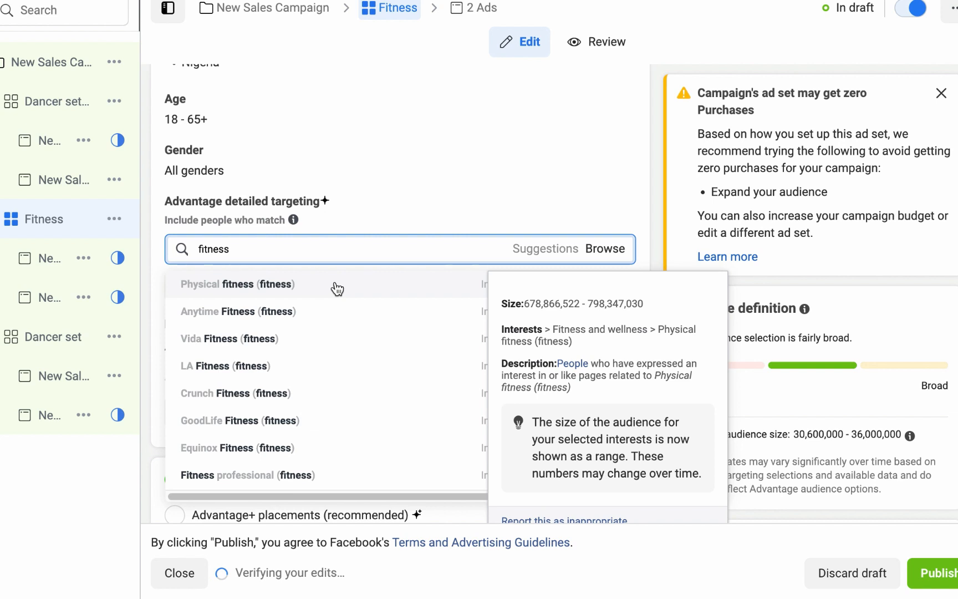
left_click(335, 284)
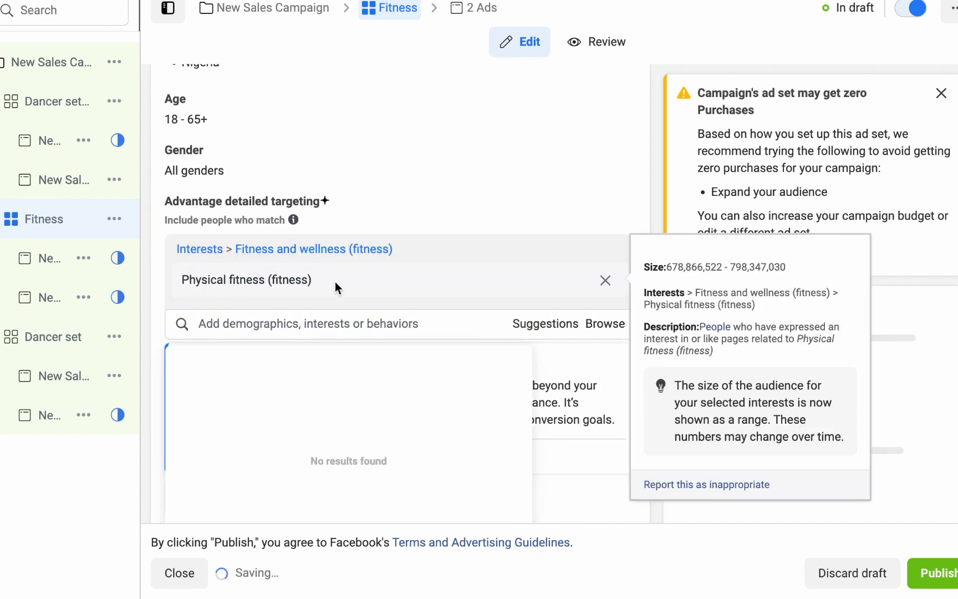
left_click(651, 221)
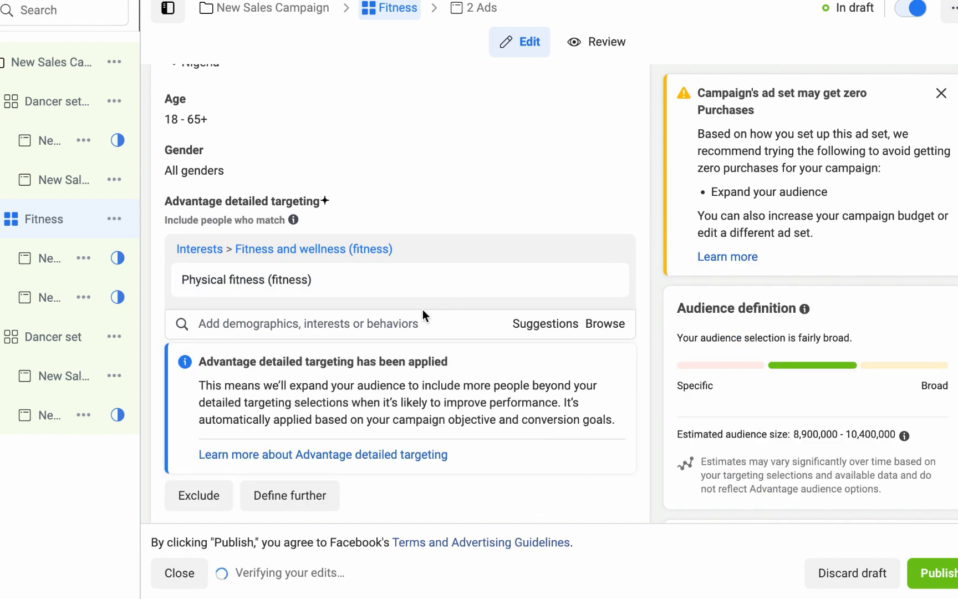
Search detailed targeting for "fitness and wellness" and add the interest Fitness and wellness (fitness) to the Fitness ad set's audience.
left_click(395, 324)
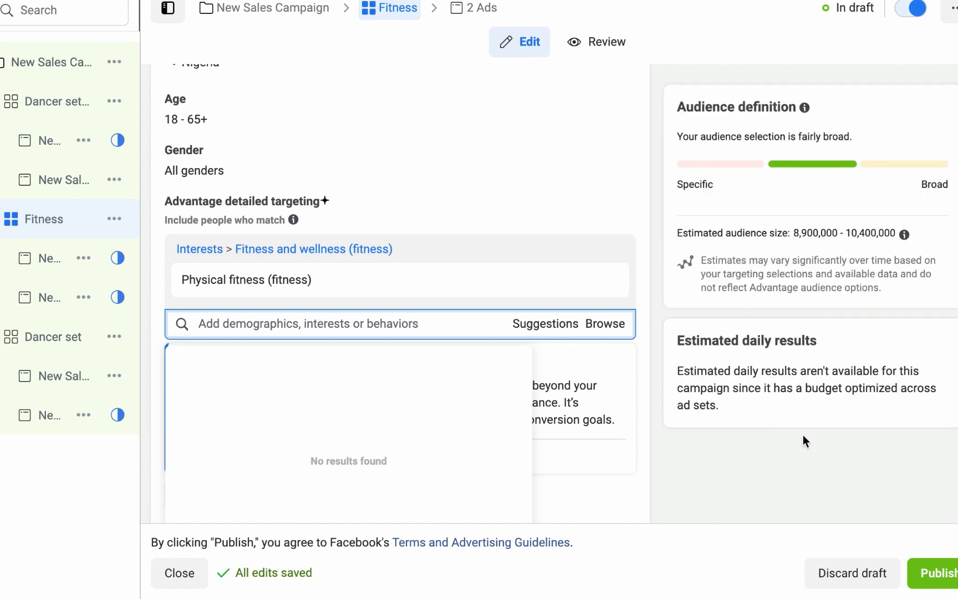
type("fitness")
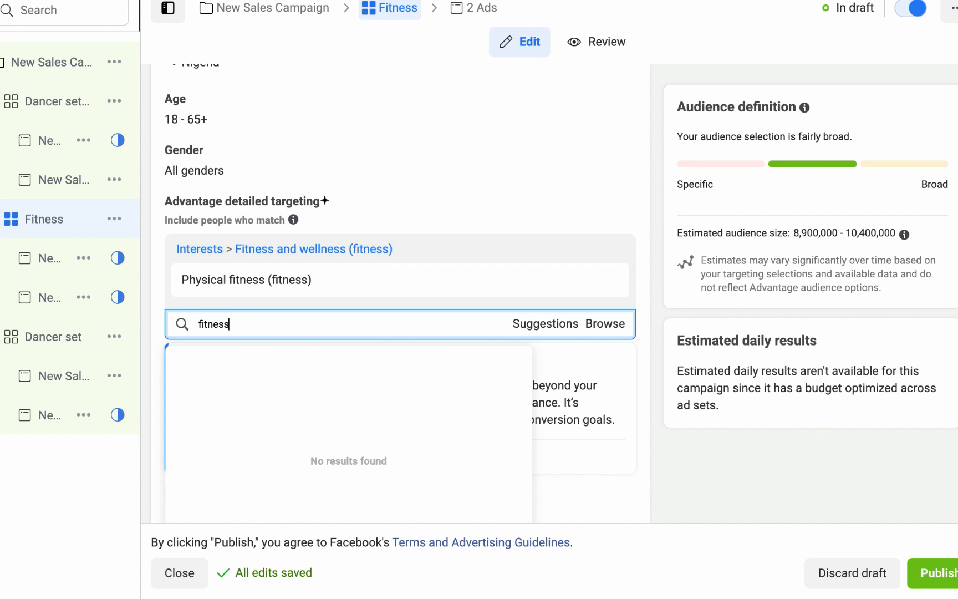
type(" and wellness")
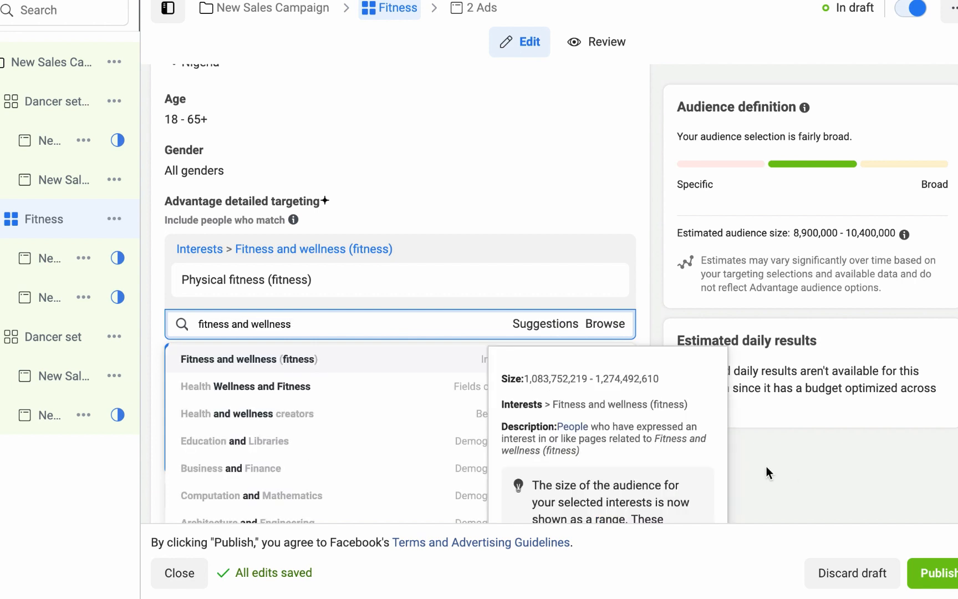
left_click(384, 366)
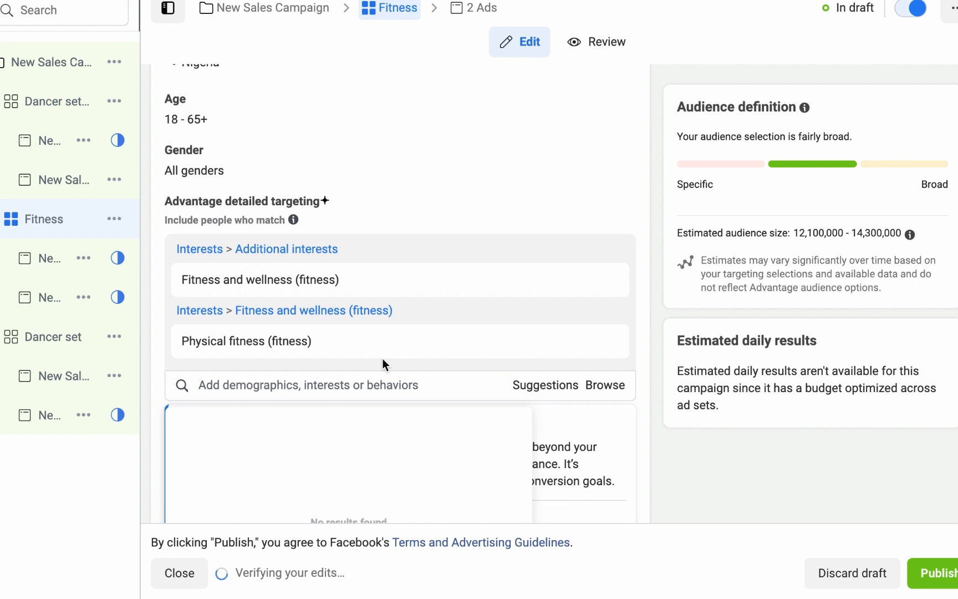
mouse_move(620, 293)
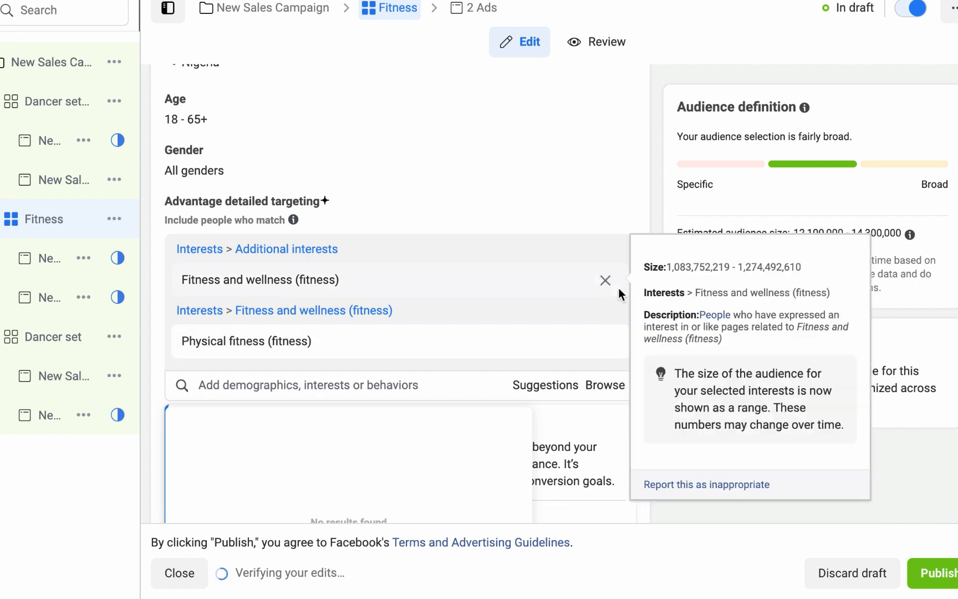
scroll(642, 218, "down", 1)
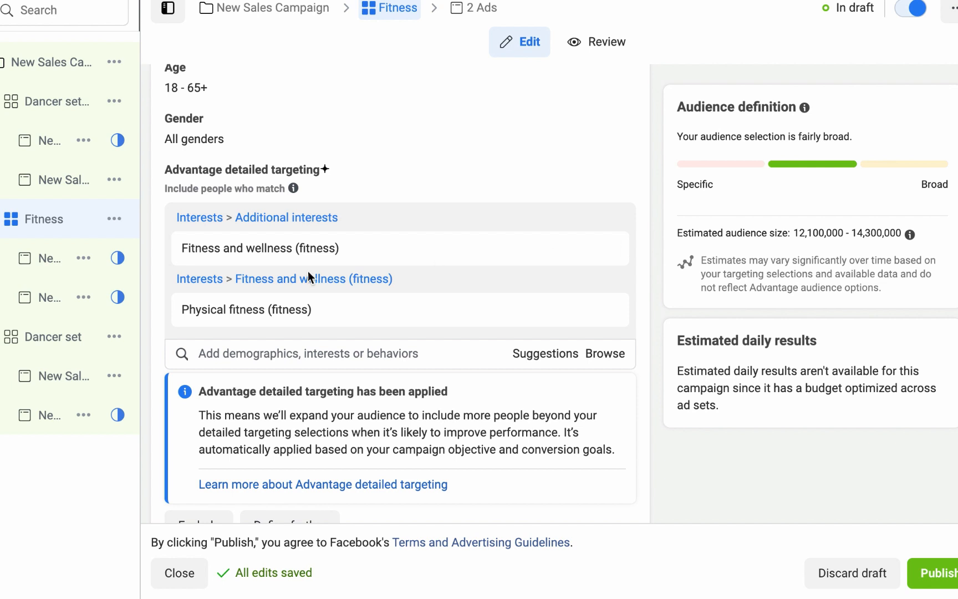
Open the remaining Dancer set copy and rename it as Tech Early Adopters.
mouse_move(77, 259)
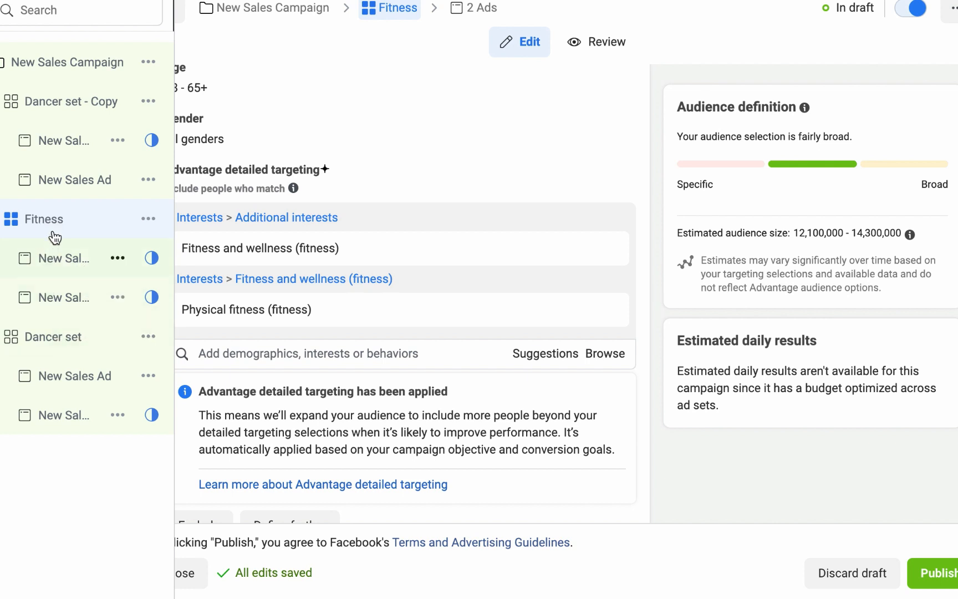
left_click(75, 101)
scroll(472, 169, "up", 10)
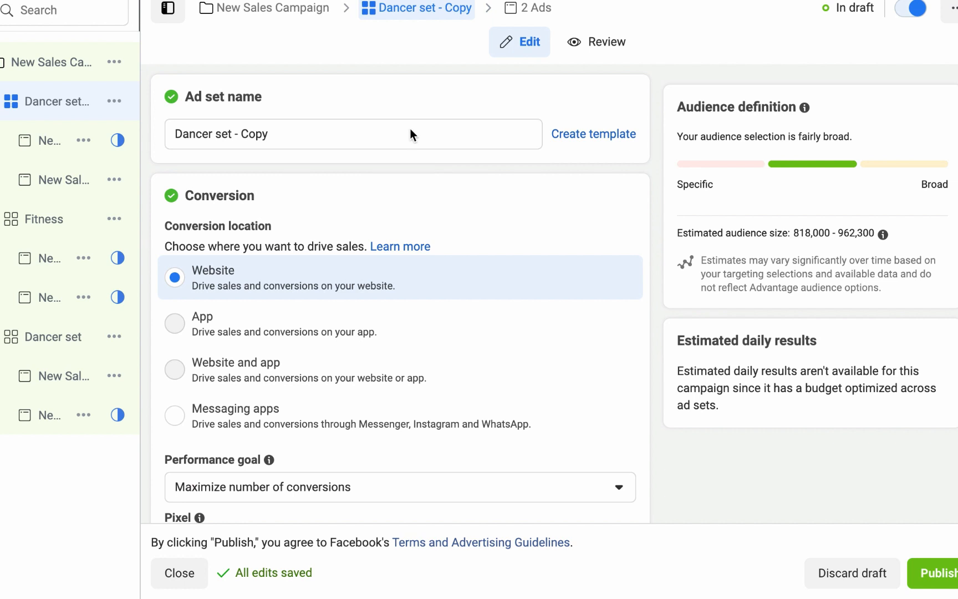
triple_click(404, 133)
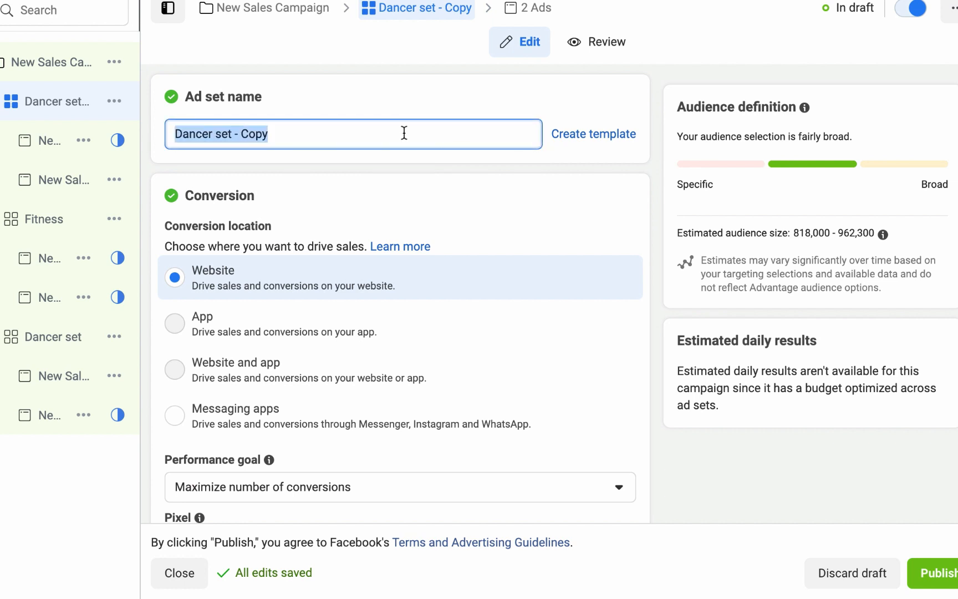
type("Tech E")
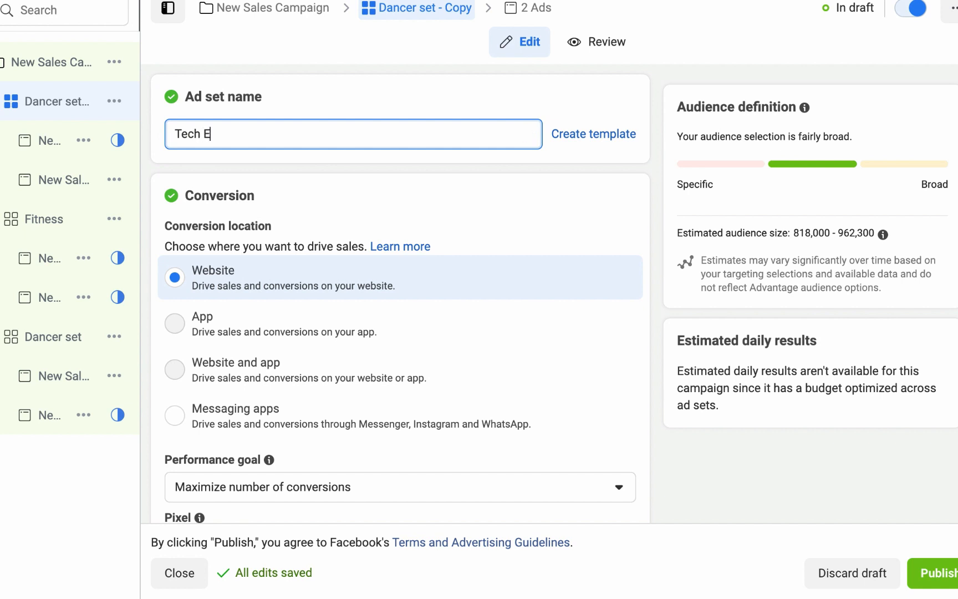
type("arly Adopters")
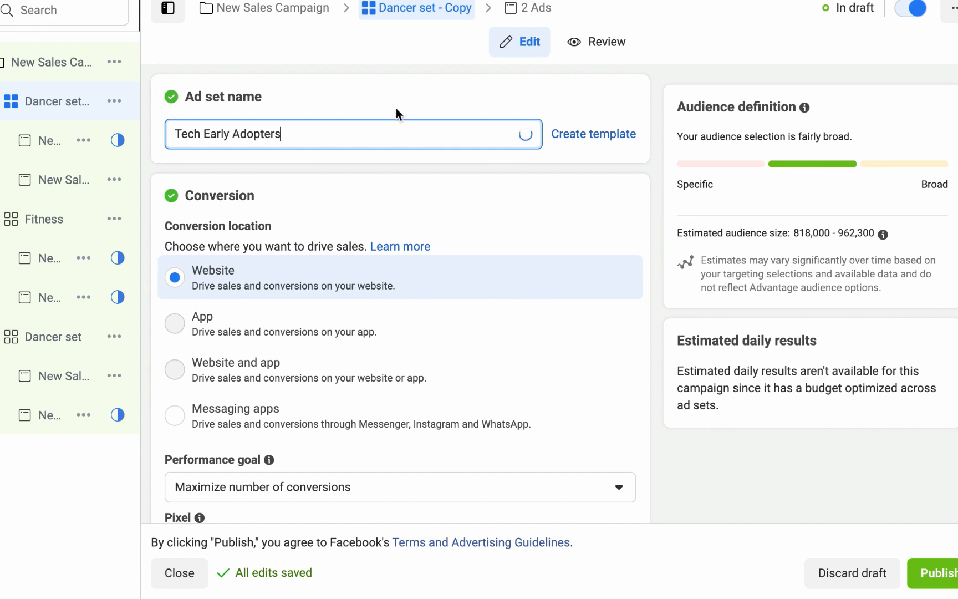
left_click(397, 95)
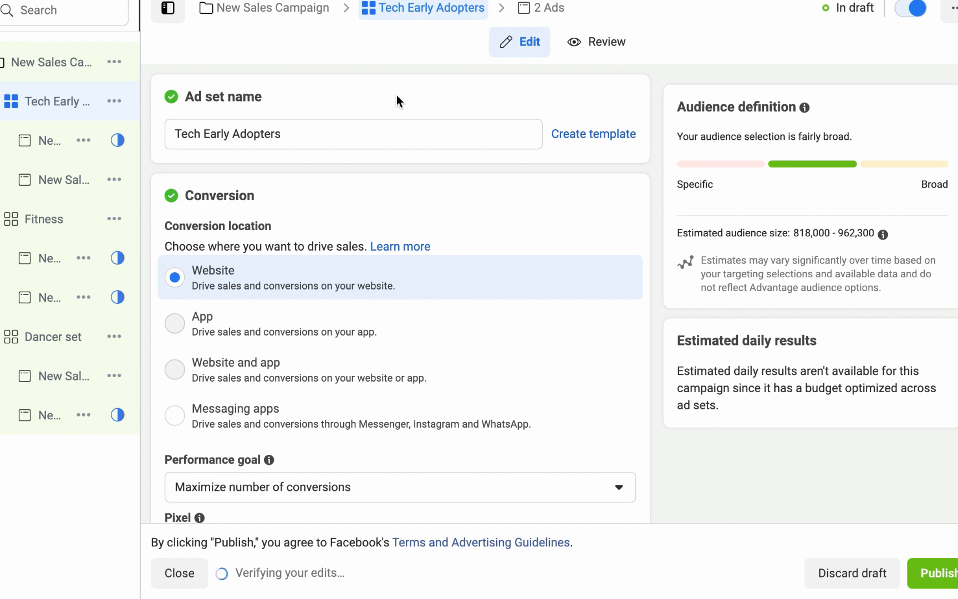
scroll(650, 193, "down", 3)
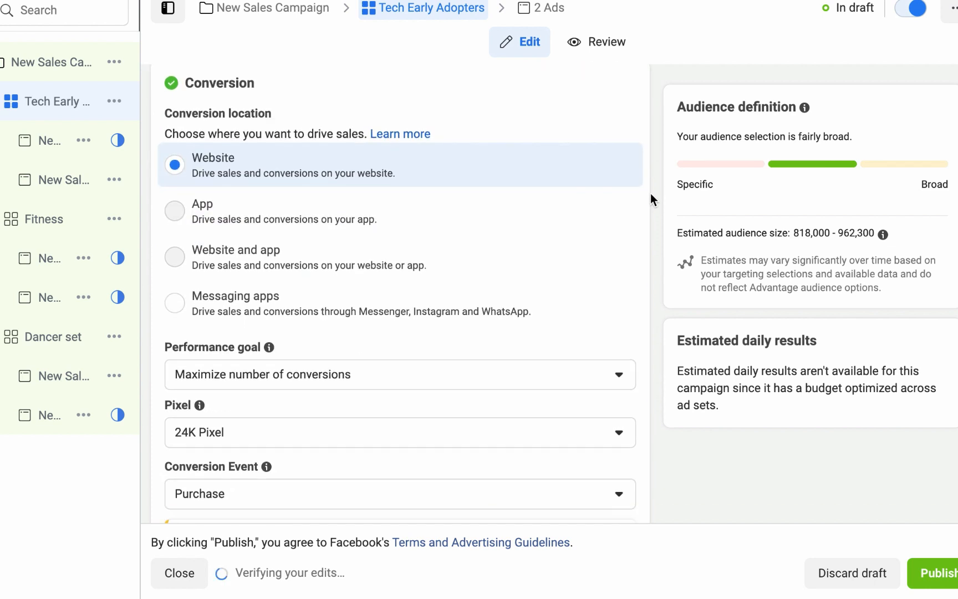
Replace the dance interests in the Tech Early Adopters ad set's detailed targeting with the behavior Technology early adopters, searching for "tech early adopter".
scroll(653, 205, "down", 8)
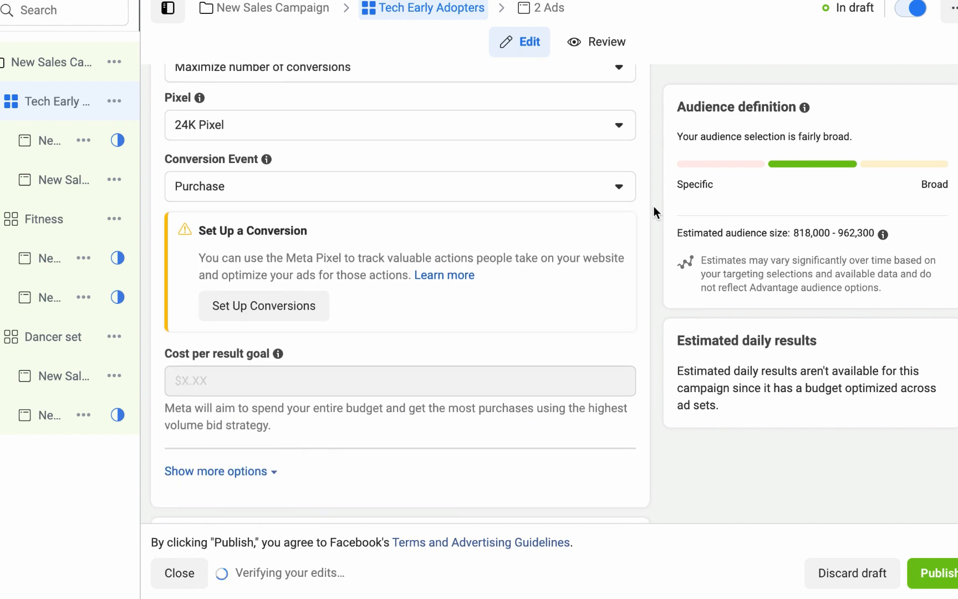
scroll(653, 207, "down", 2)
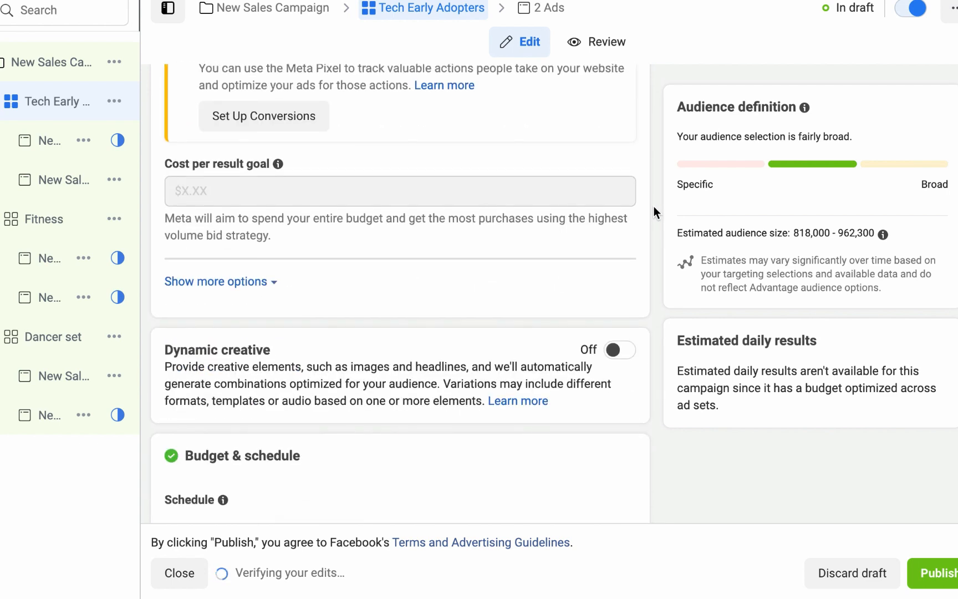
scroll(653, 207, "down", 3)
scroll(654, 207, "down", 4)
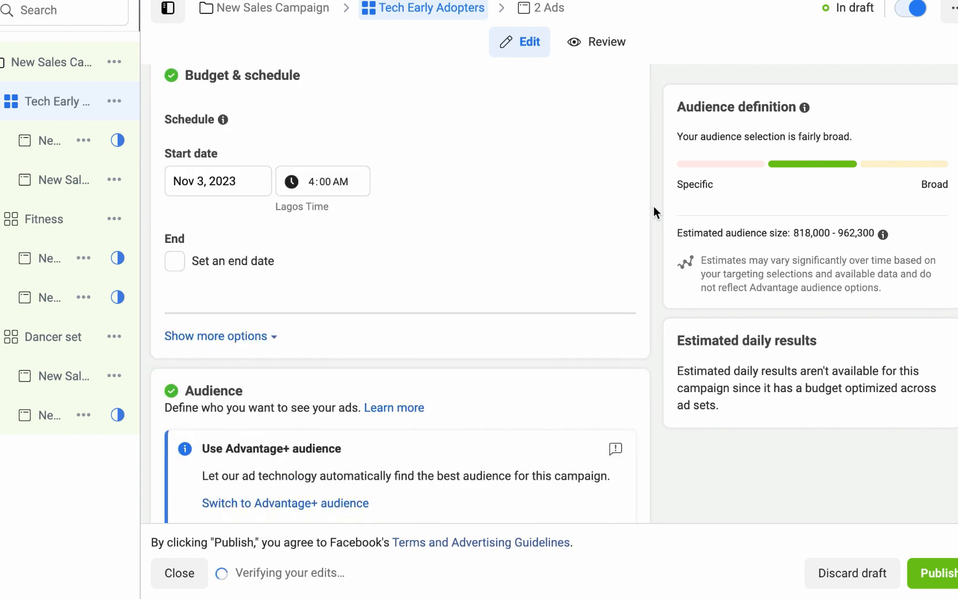
scroll(653, 207, "down", 6)
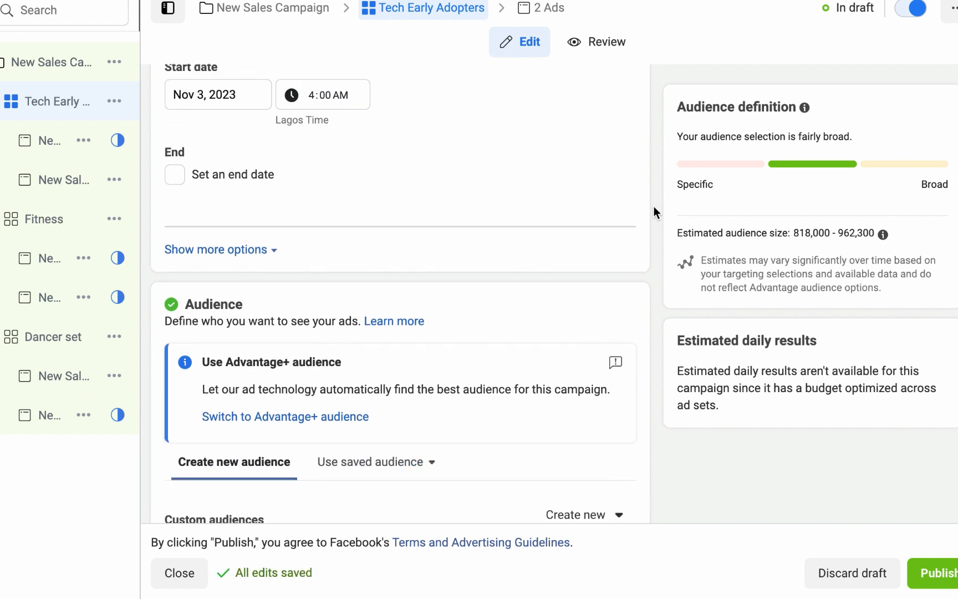
scroll(653, 205, "down", 2)
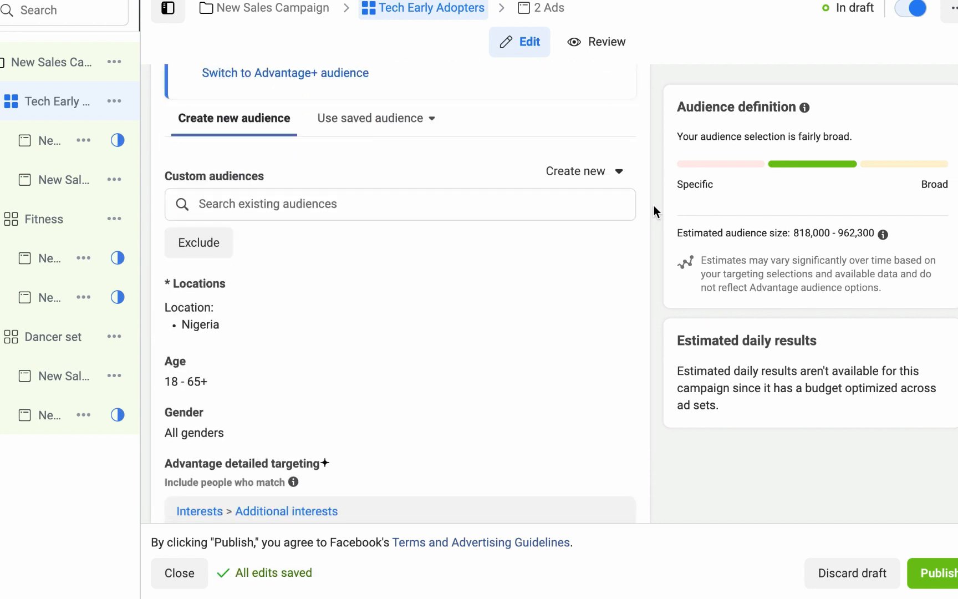
scroll(653, 205, "down", 8)
left_click(330, 100)
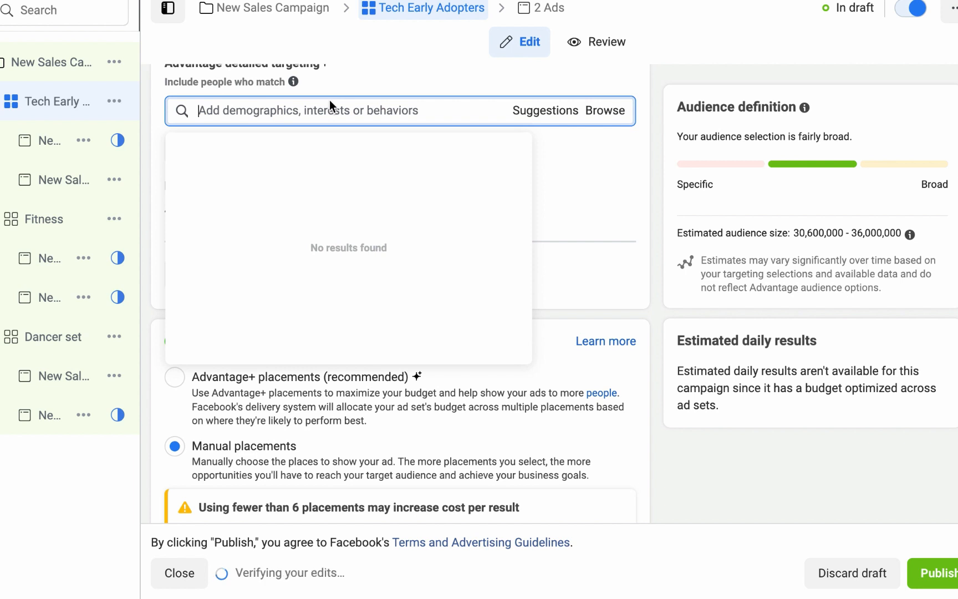
type("tech")
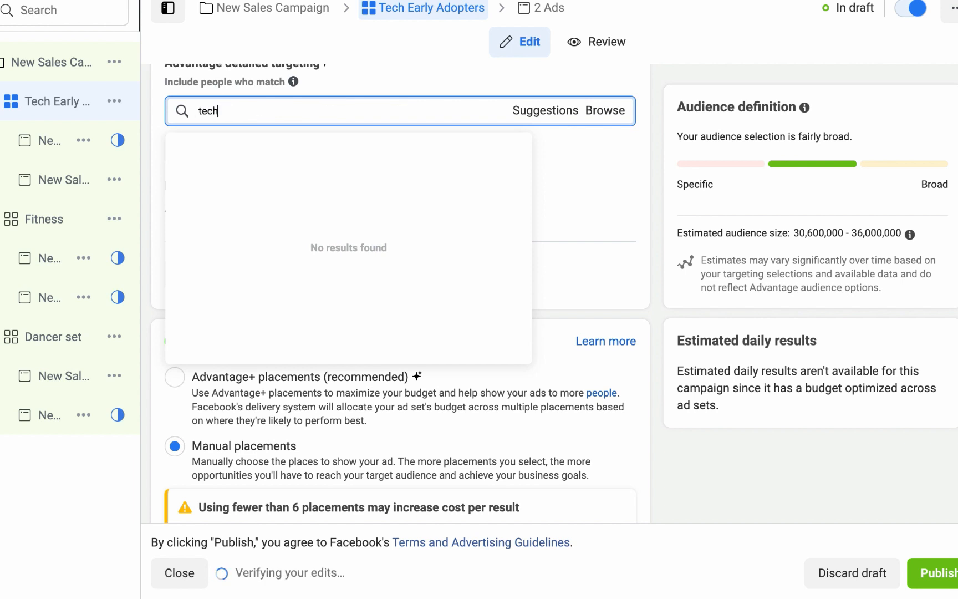
type(" early adopter")
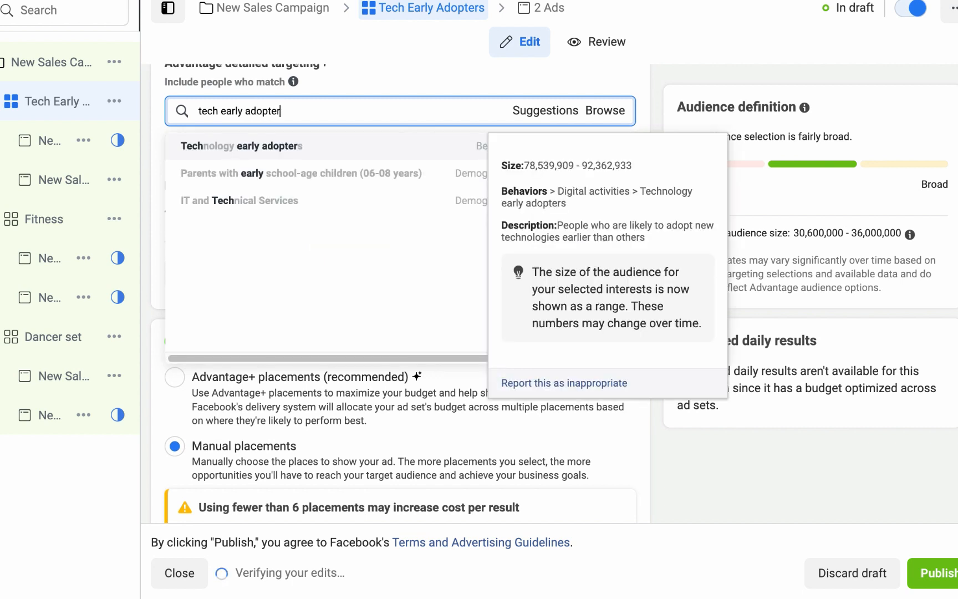
left_click(301, 146)
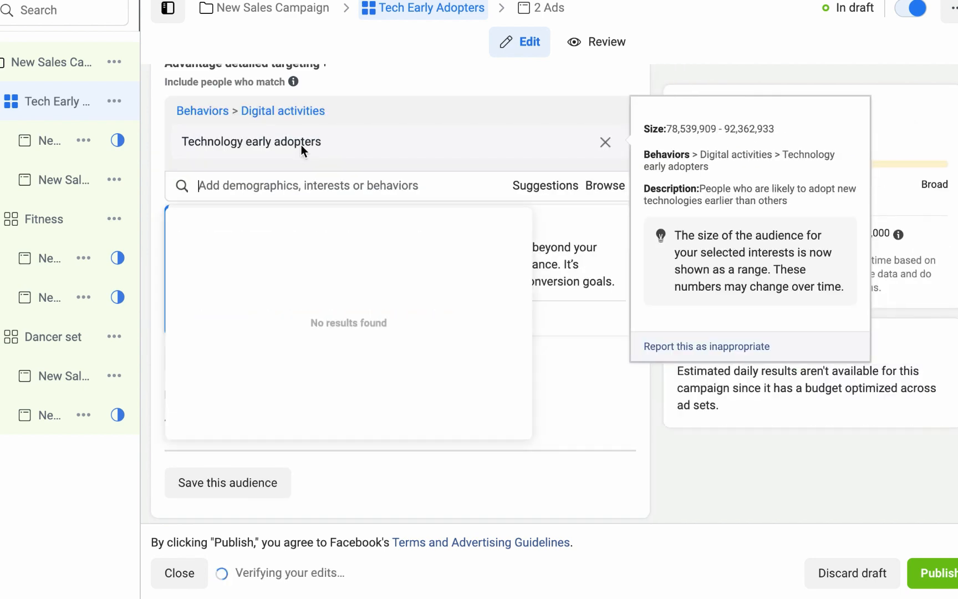
left_click(660, 109)
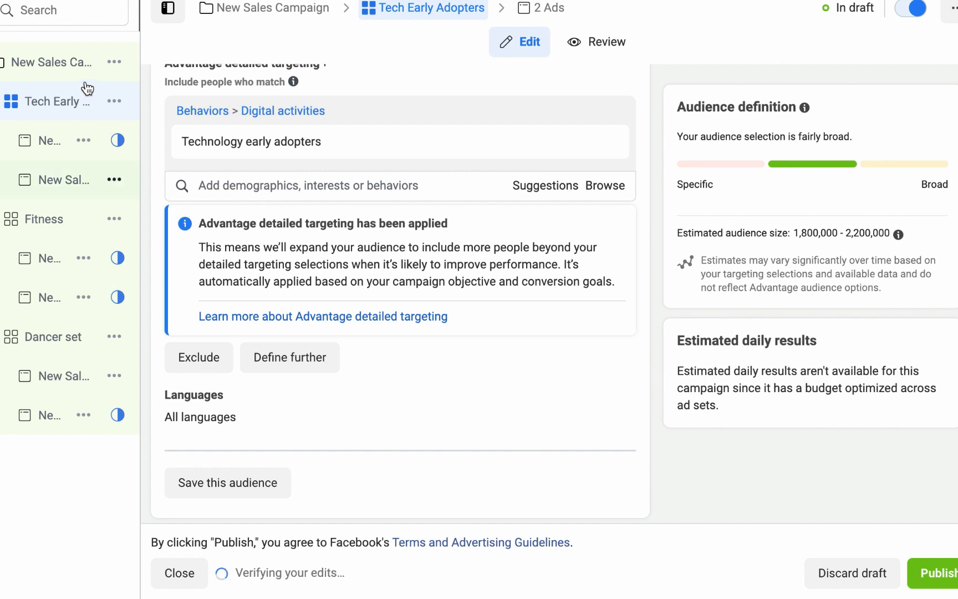
Open the New Sales Campaign's settings and rename the campaign as "AfroBeat | CBO | Nov. 3".
left_click(59, 64)
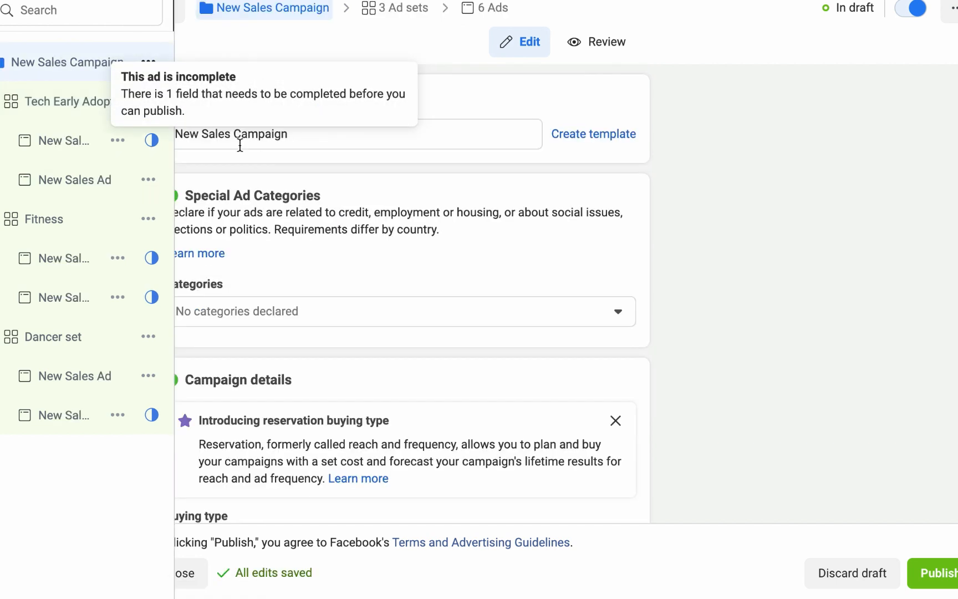
triple_click(245, 136)
type("A")
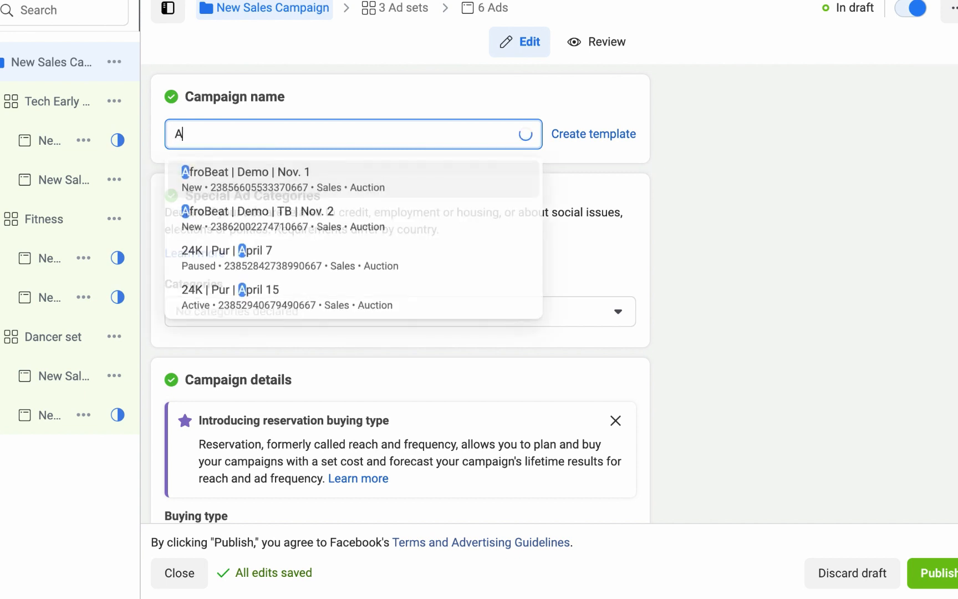
type("froBeat |")
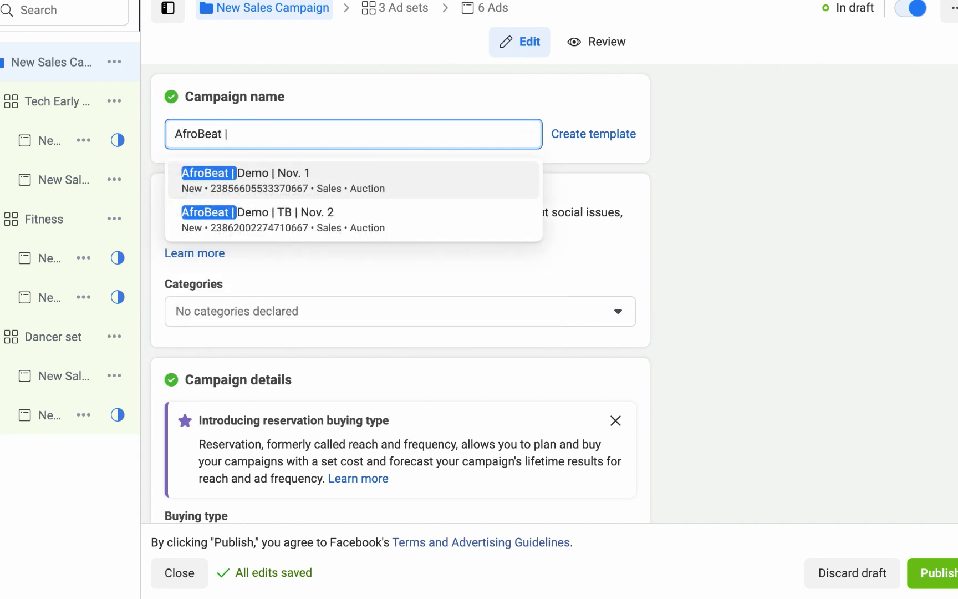
type(" CBO")
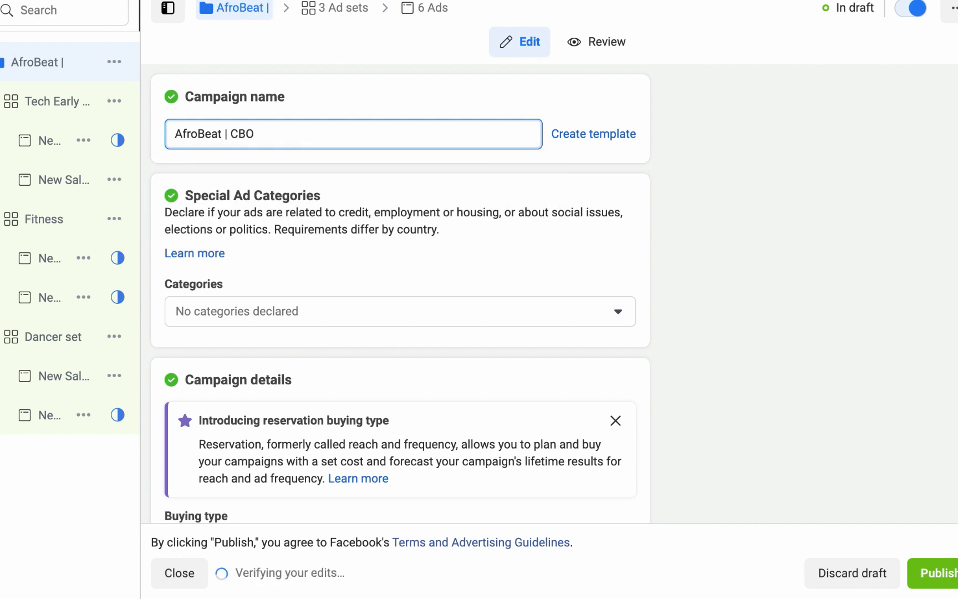
type(" | Nov. 3")
left_click(338, 98)
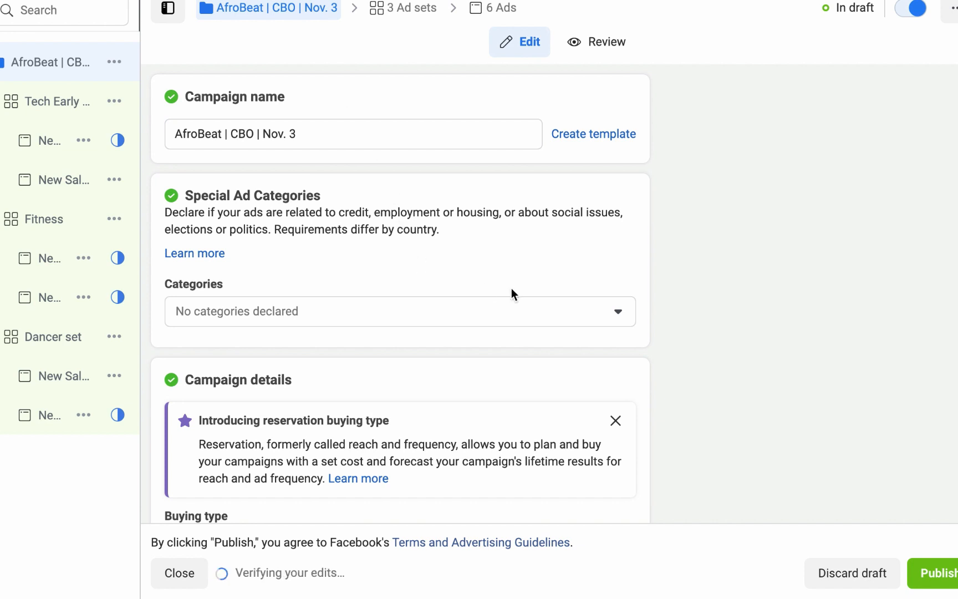
Check the campaign's budget settings and close the editor, leaving the campaign as an unpublished draft.
scroll(511, 287, "down", 10)
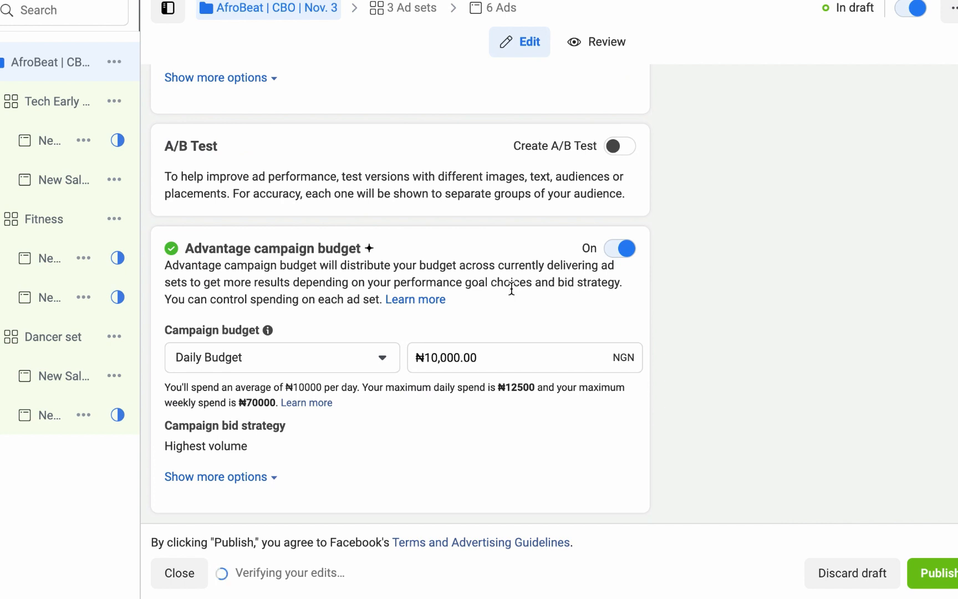
scroll(511, 288, "up", 10)
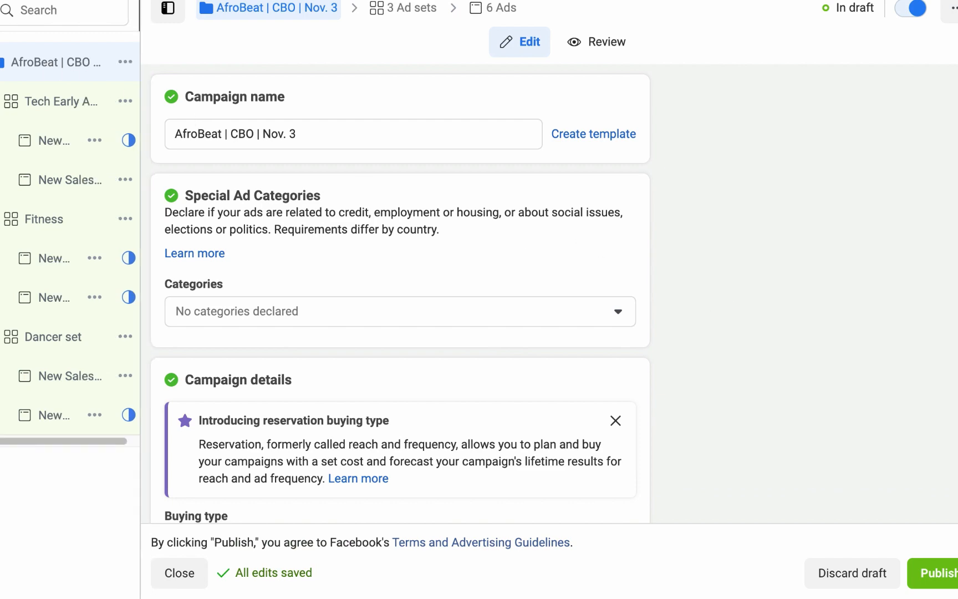
left_click(1, 11)
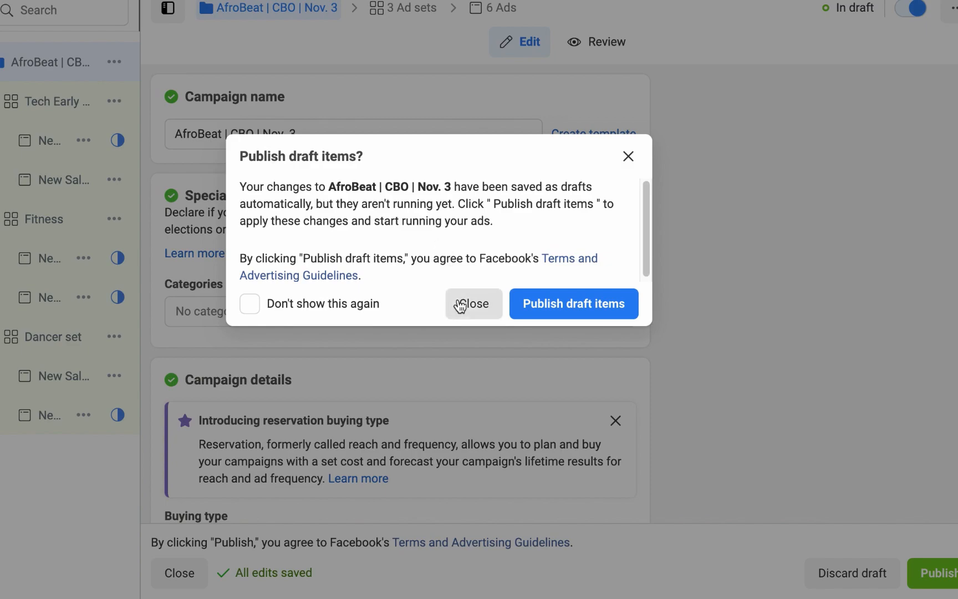
left_click(455, 305)
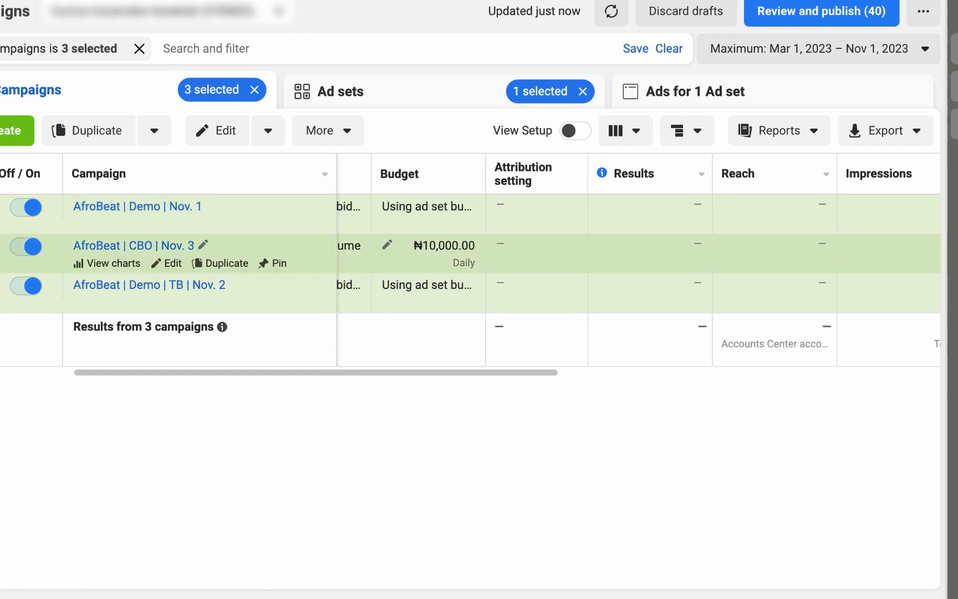
Duplicate only the "AfroBeat | CBO | Nov. 3" campaign once as a new campaign and close its editor without publishing.
left_click(1, 207)
left_click(1, 285)
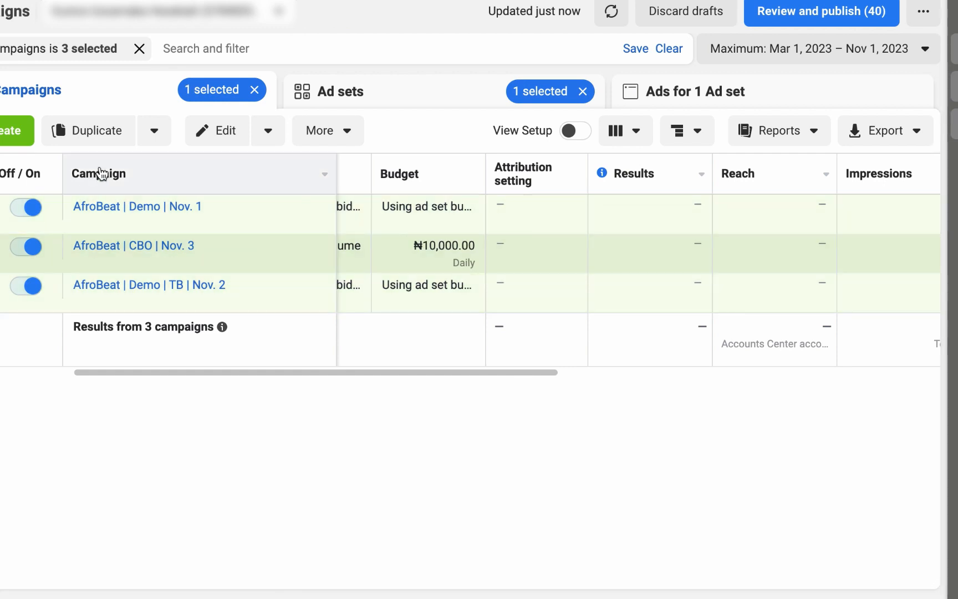
left_click(107, 133)
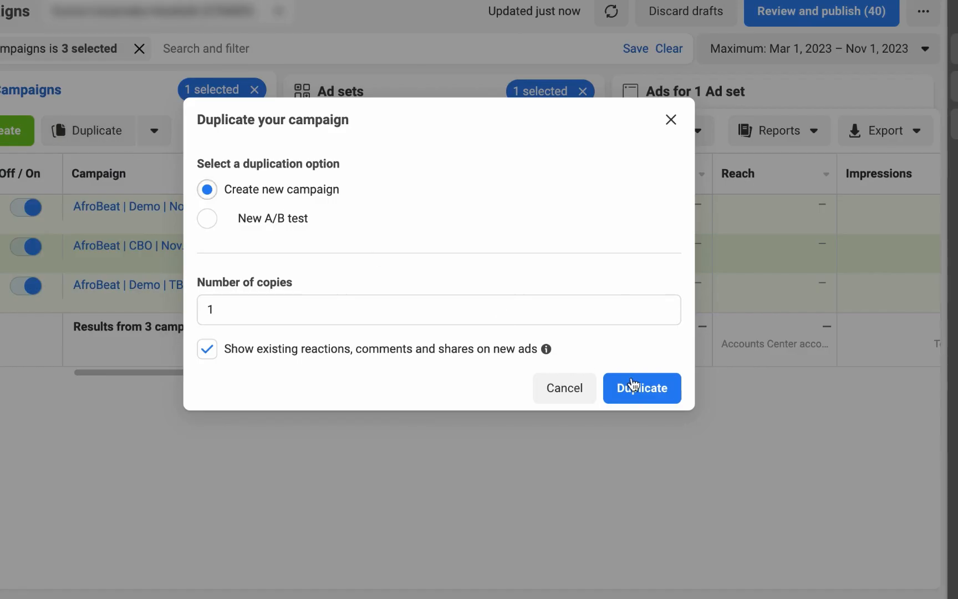
left_click(641, 388)
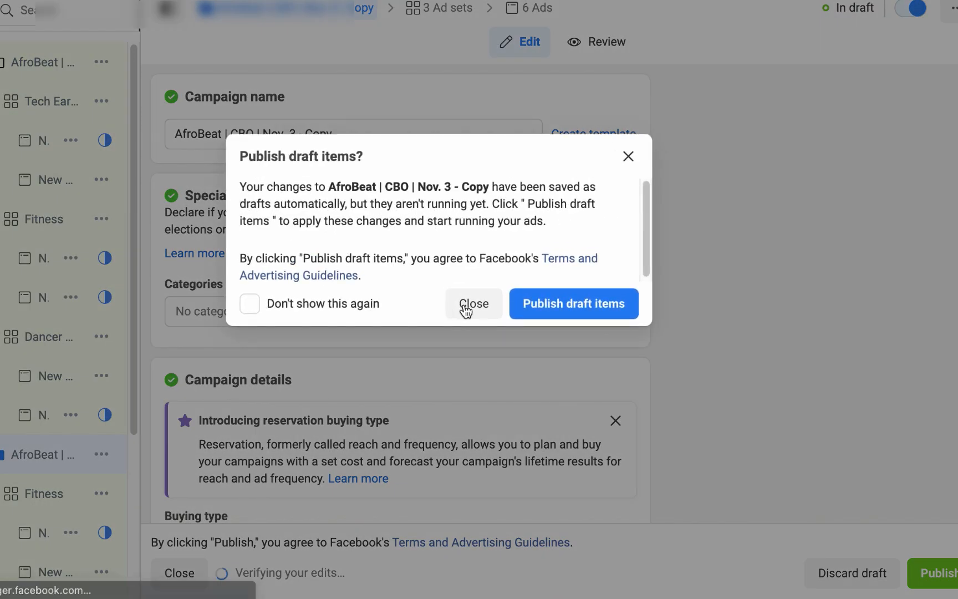
left_click(468, 305)
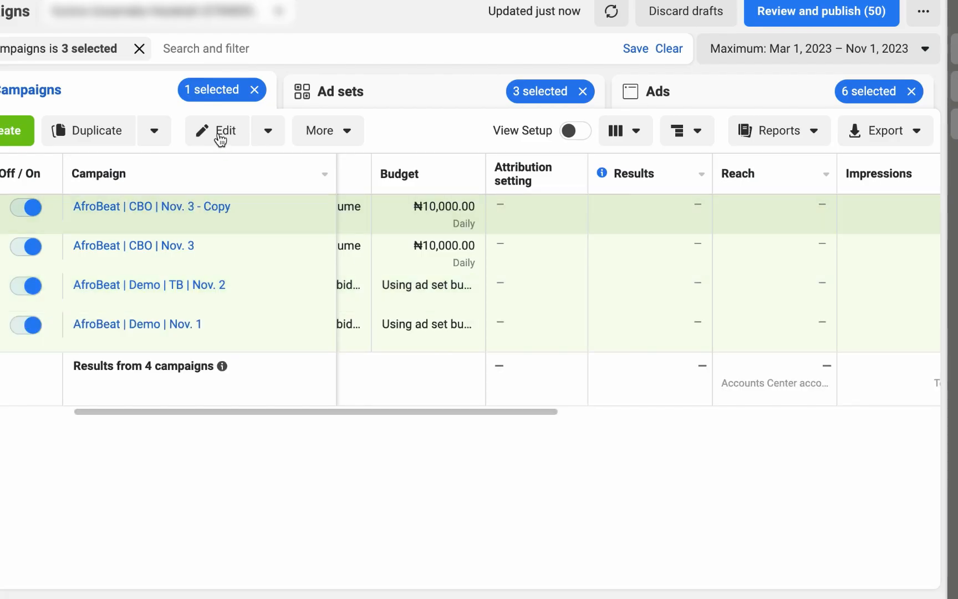
Open the duplicated campaign for editing and rename it as "AfroBeat | LAL | Nov. 4".
left_click(246, 144)
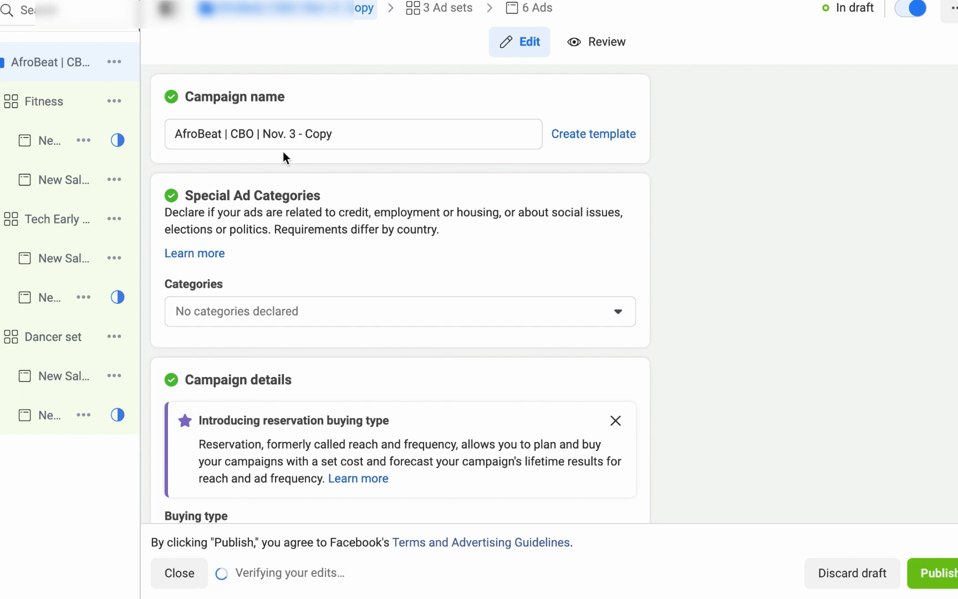
left_click(376, 135)
key("BackSpace")
key("BackSpace")
key("BackSpace")
key("BackSpace")
key("BackSpace")
key("BackSpace")
key("BackSpace")
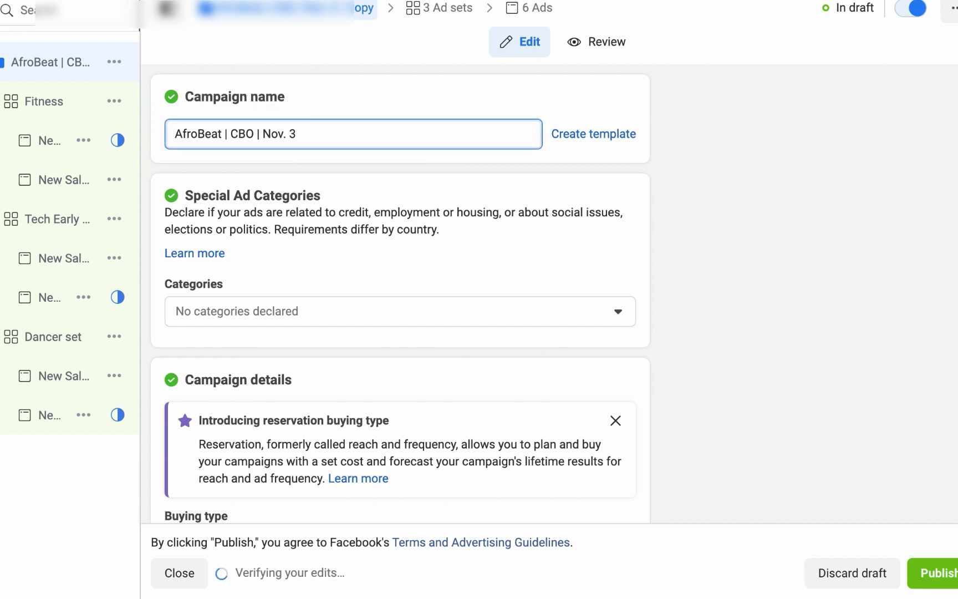
key("BackSpace")
type("4")
double_click(242, 133)
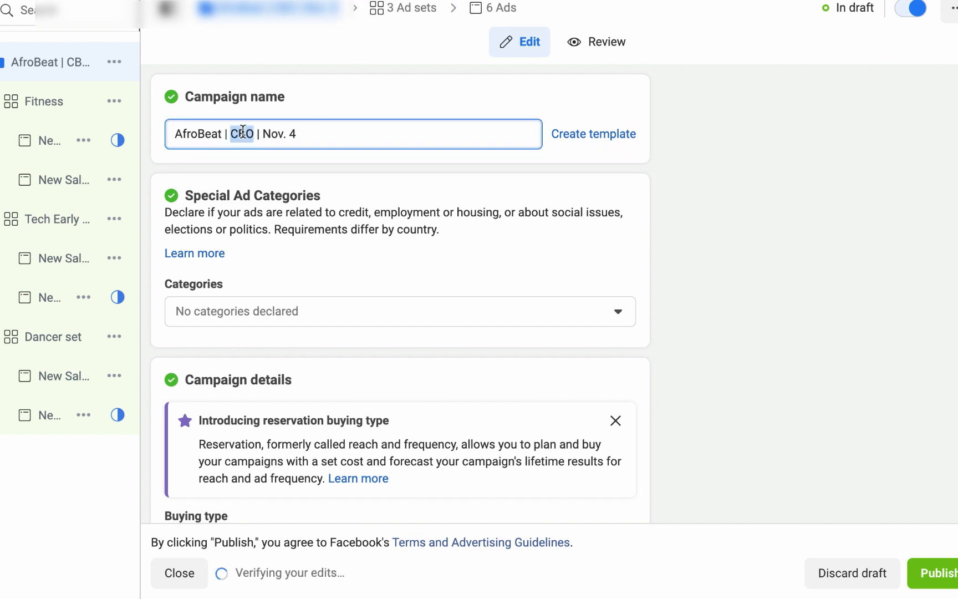
type("LAL")
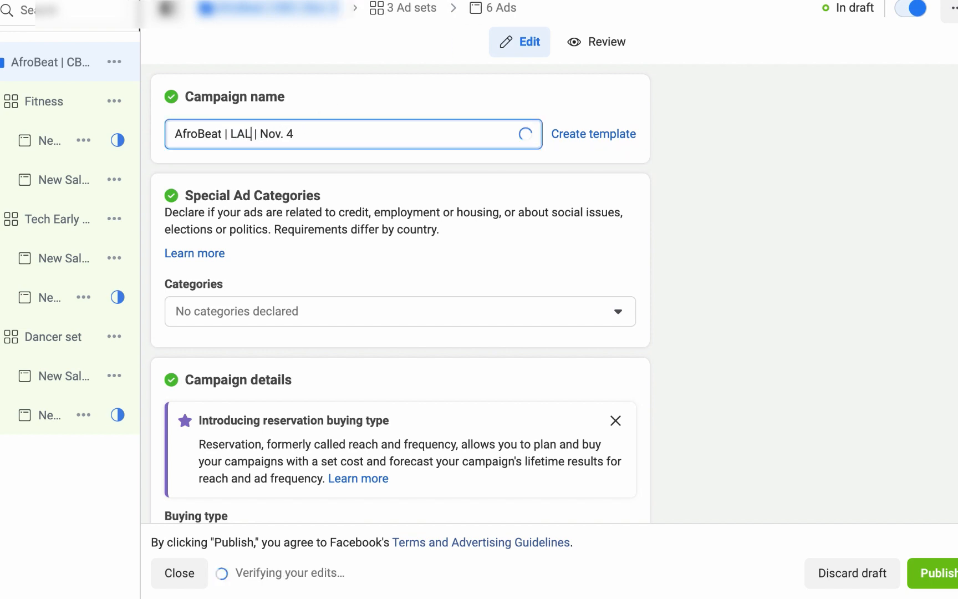
left_click(357, 94)
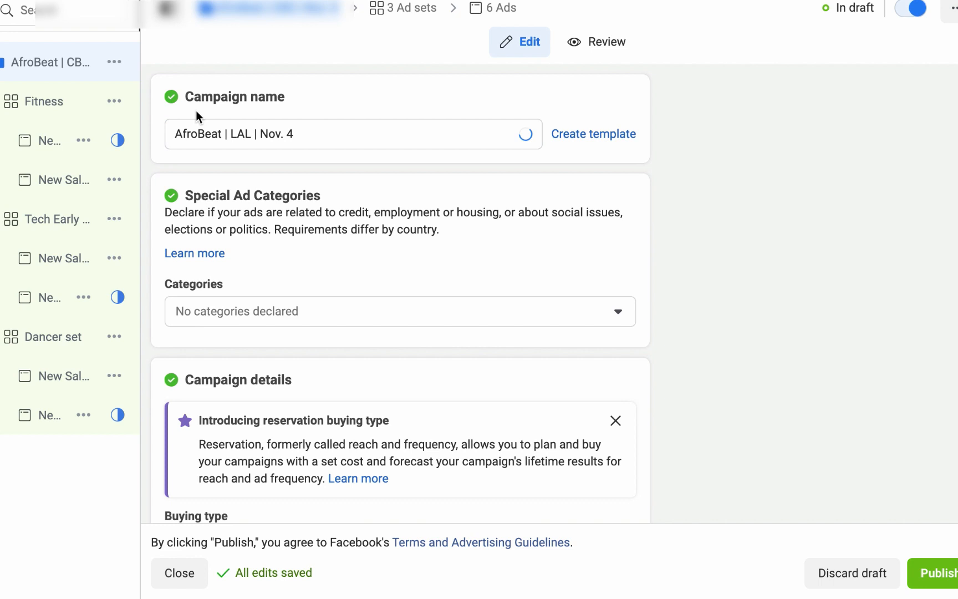
Turn off Advantage campaign budget in the "AfroBeat | LAL | Nov. 4" campaign's settings.
left_click(55, 104)
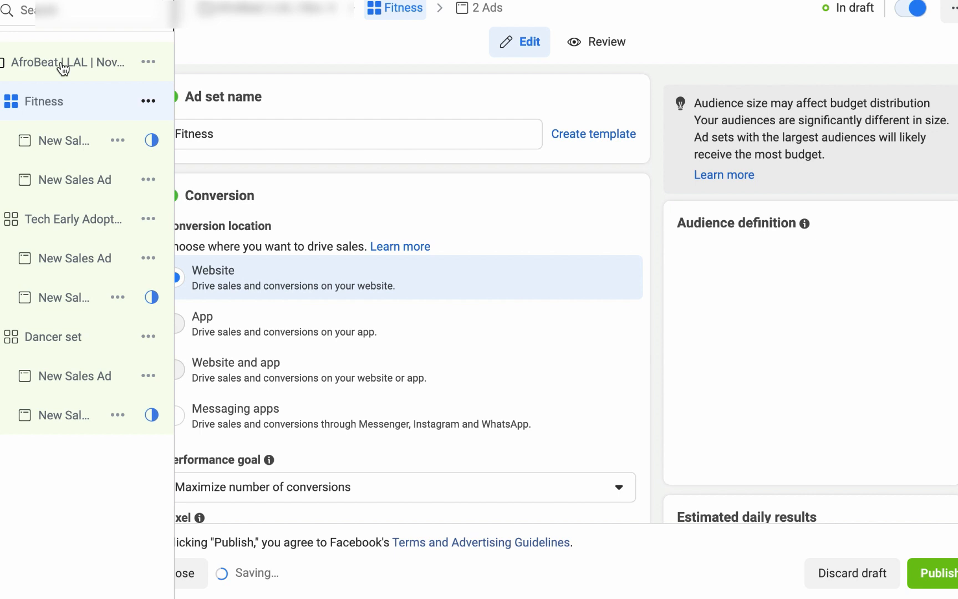
left_click(63, 69)
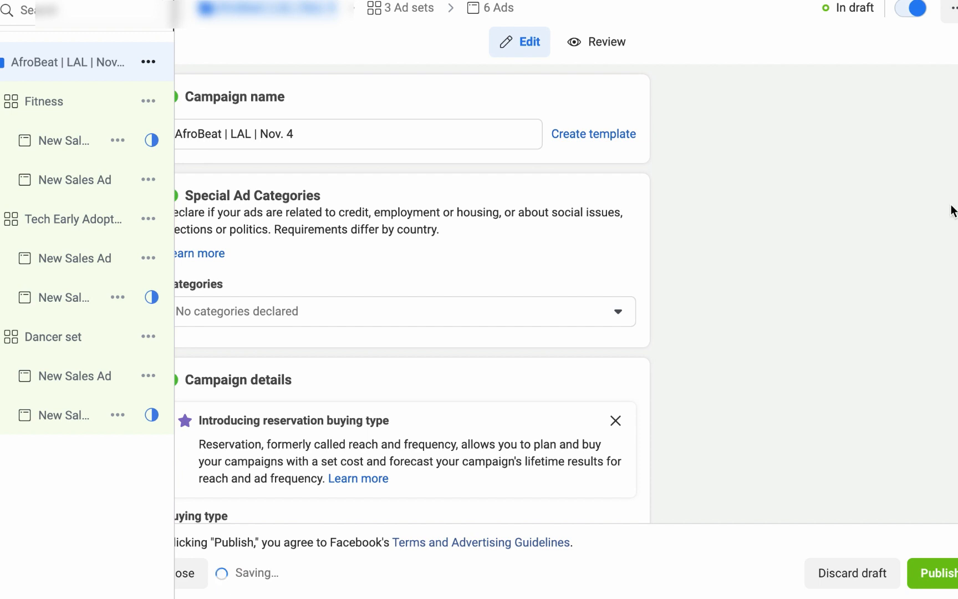
scroll(933, 236, "down", 2)
scroll(933, 237, "down", 10)
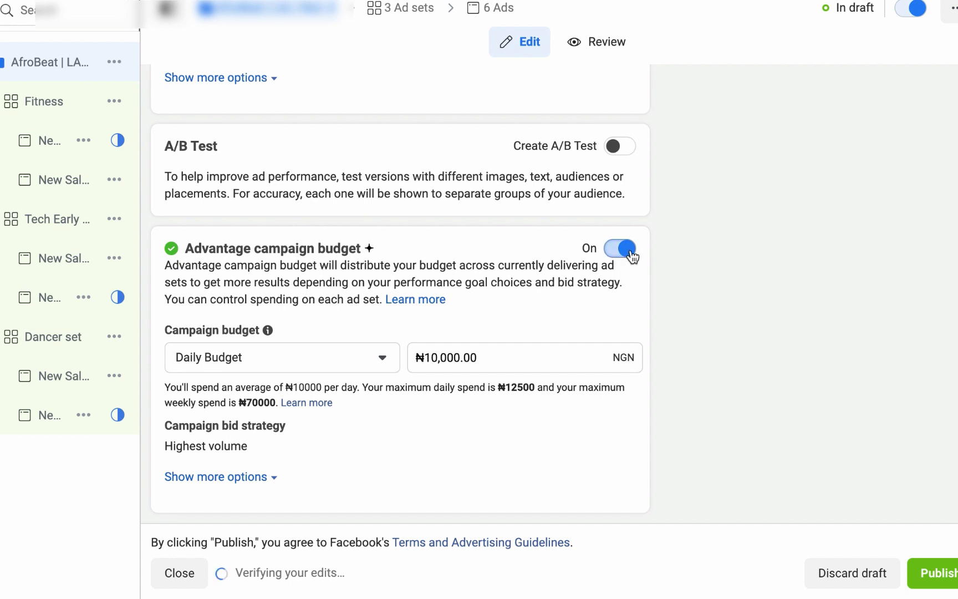
left_click(630, 252)
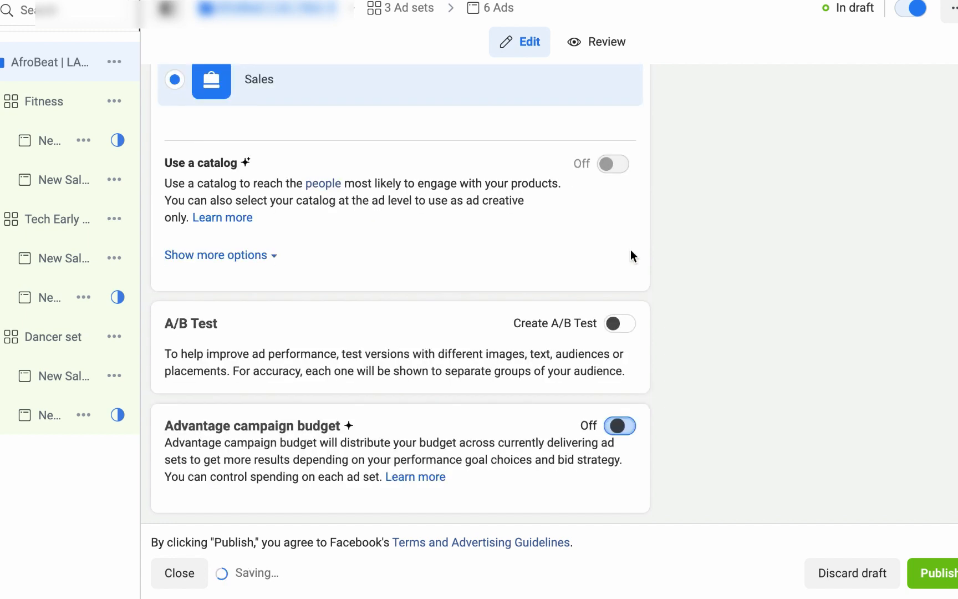
Open the Fitness ad set and examine its budget, schedule and the existing audiences available for custom audience targeting.
left_click(53, 104)
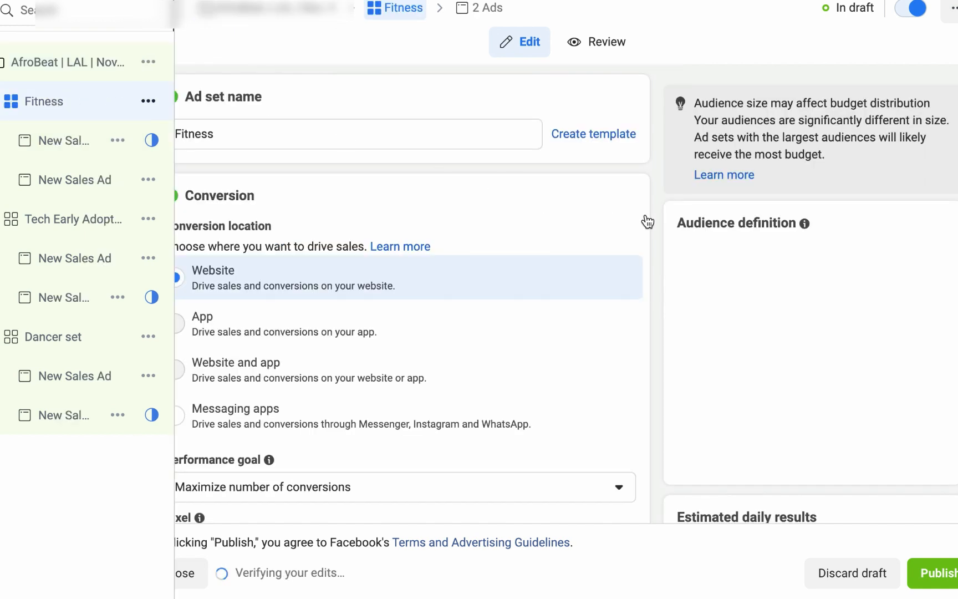
scroll(646, 215, "down", 13)
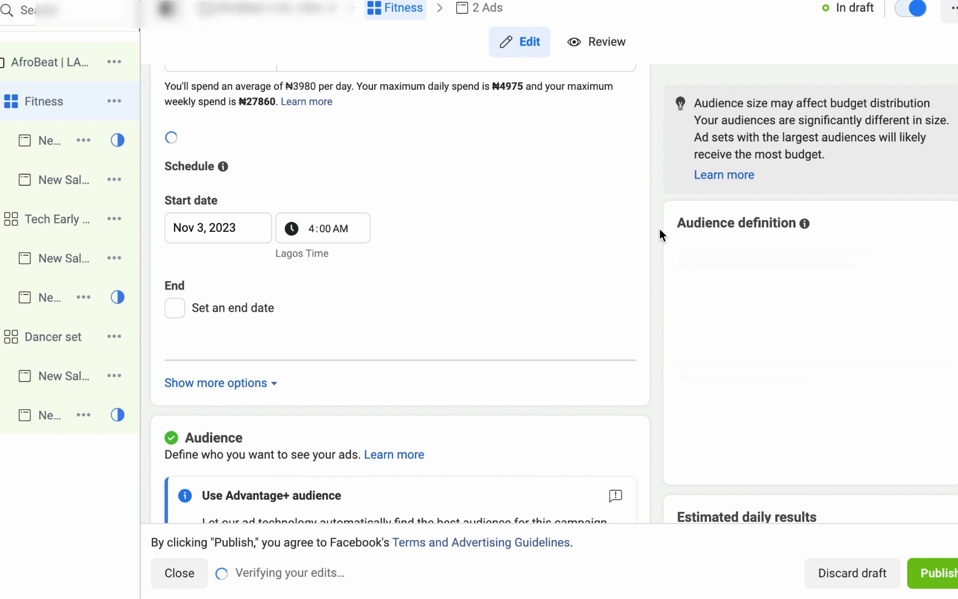
scroll(538, 251, "up", 2)
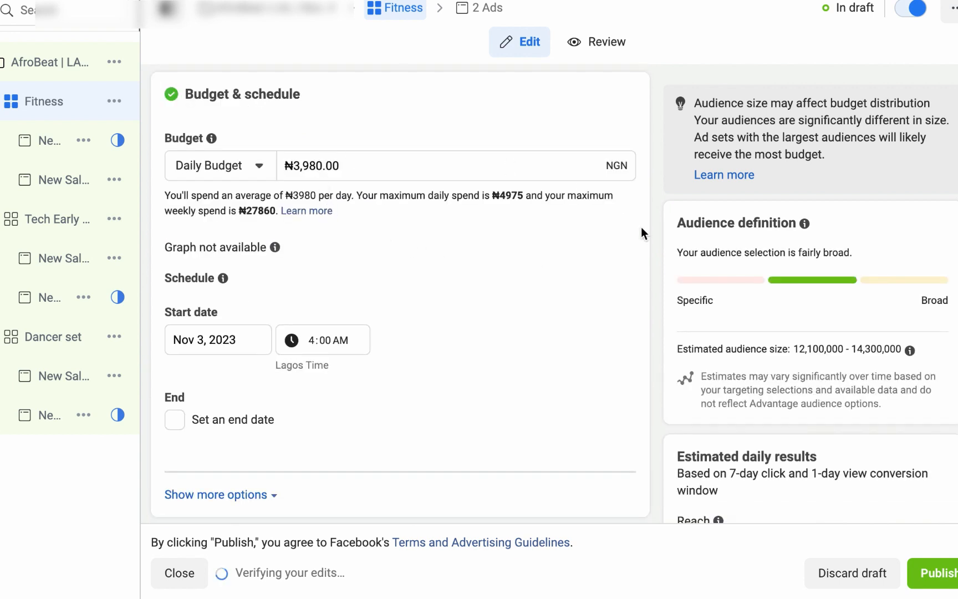
scroll(641, 226, "down", 3)
scroll(640, 226, "down", 8)
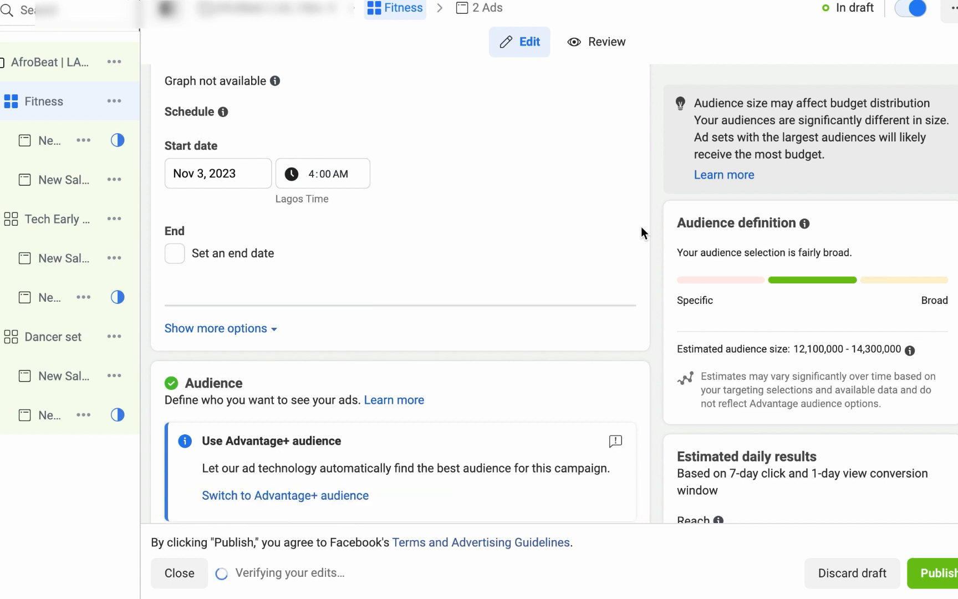
scroll(641, 227, "up", 1)
left_click(374, 242)
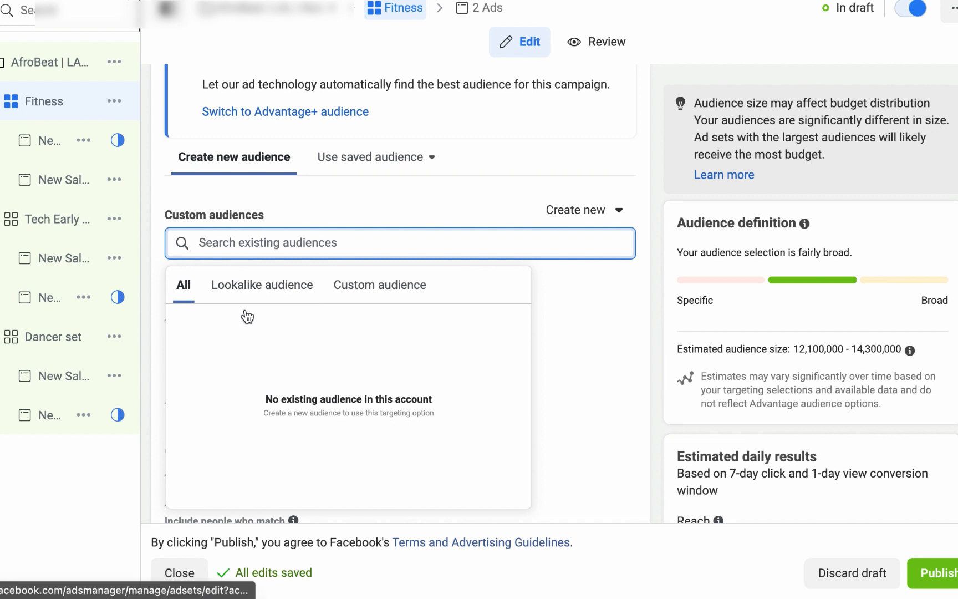
left_click(648, 245)
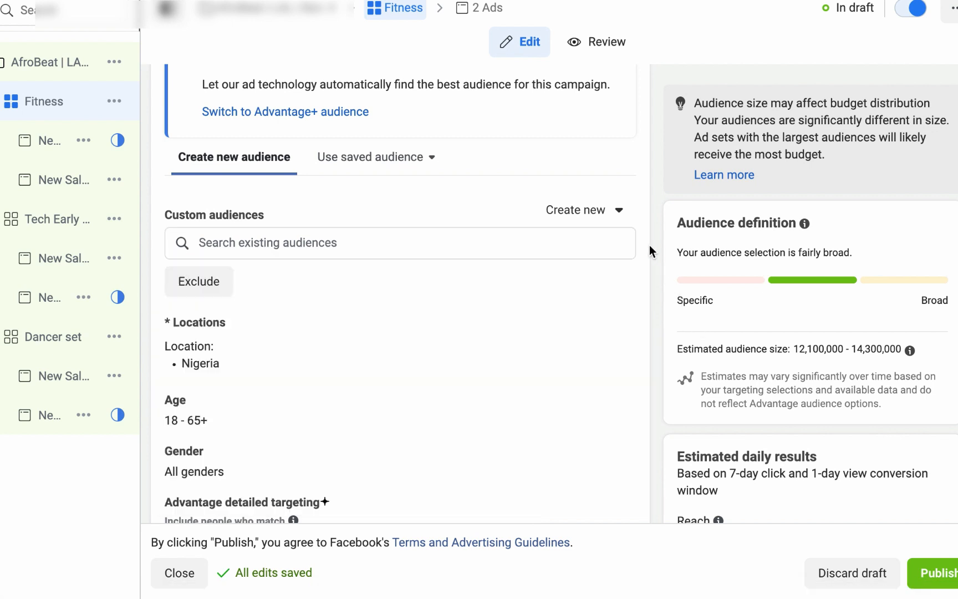
Remove the "Fitness and wellness" and "Physical fitness" interests from the Fitness ad set's detailed targeting.
scroll(646, 249, "down", 5)
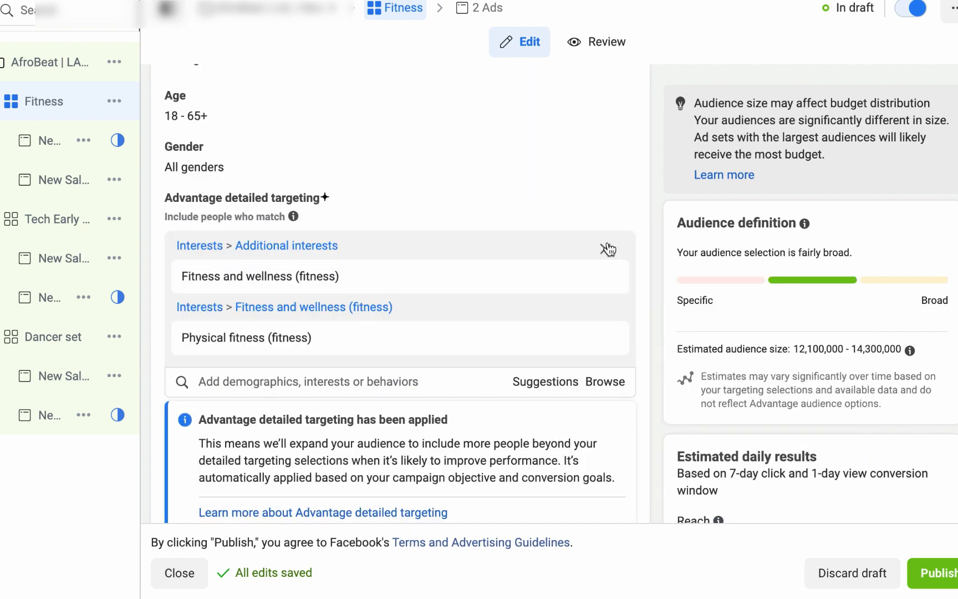
left_click(607, 249)
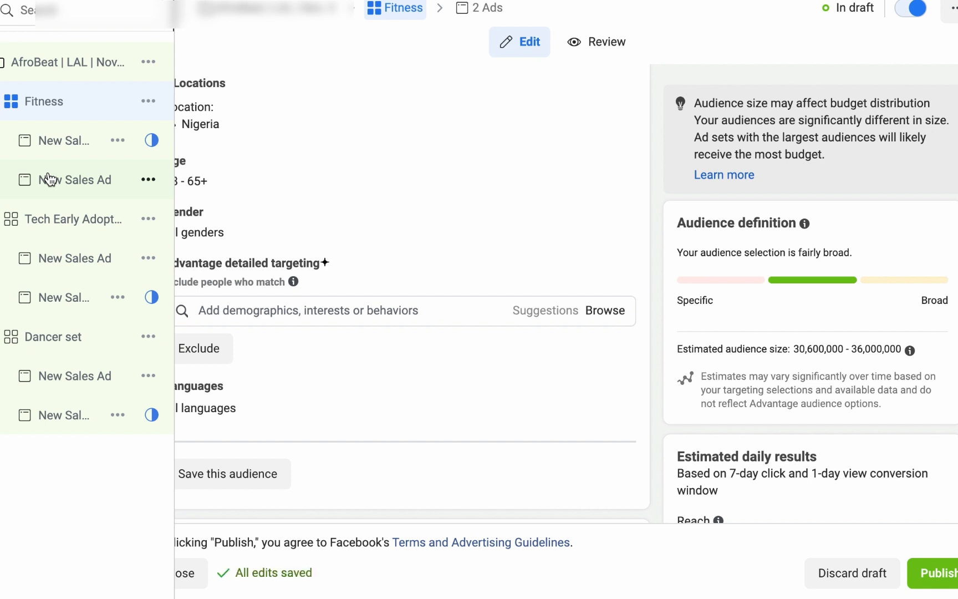
Open the first New Sales Ad in the Fitness ad set and dismiss its recommendations.
left_click(60, 141)
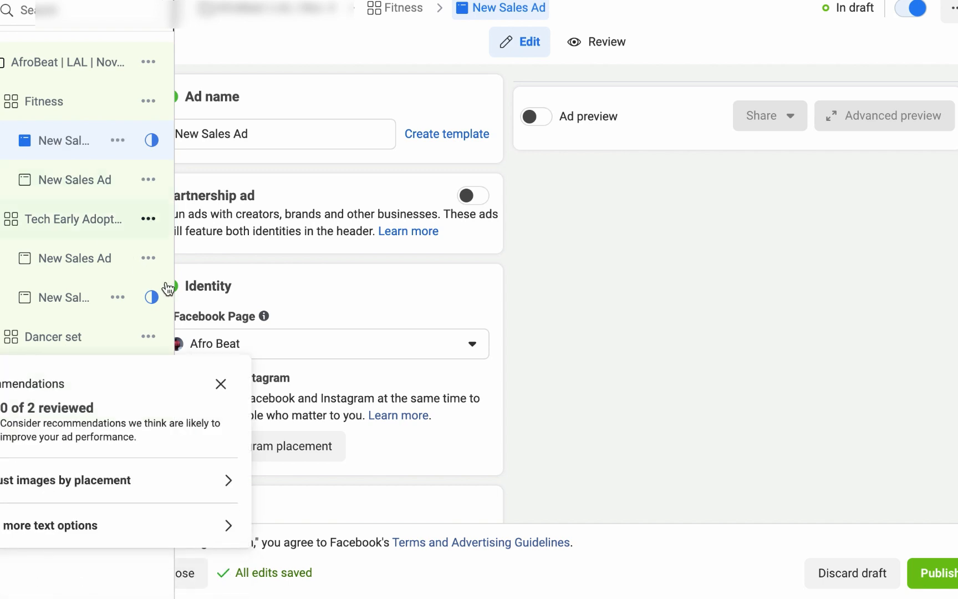
left_click(221, 383)
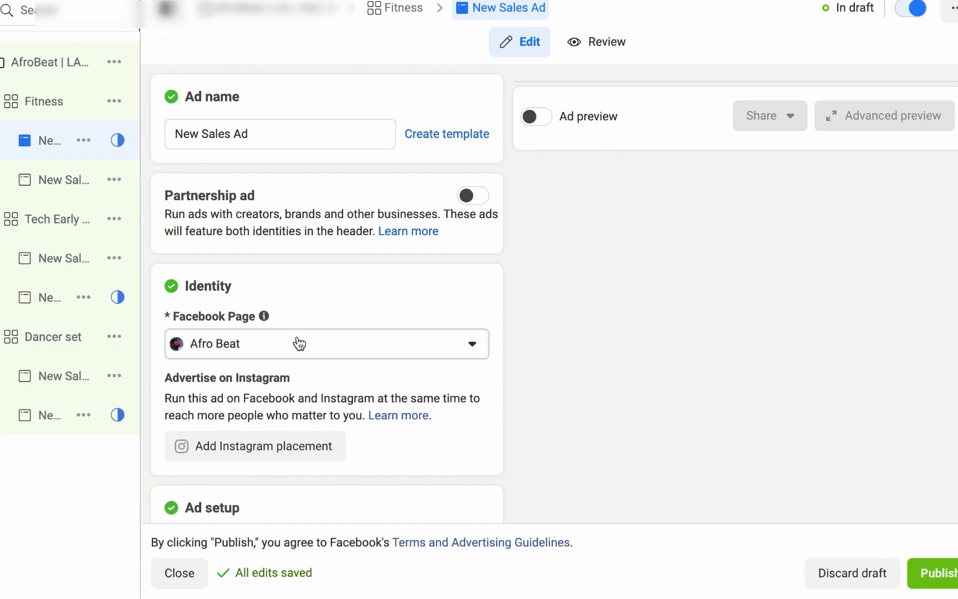